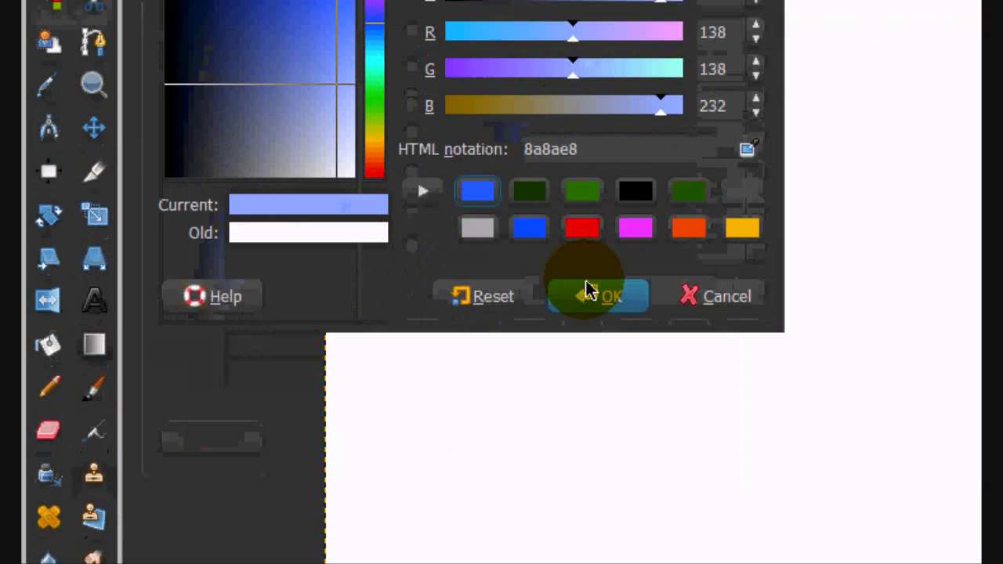
- Accept 8a8ae8 as the background colour and blend a vertical blue gradient down the whole canvas
left_click(598, 437)
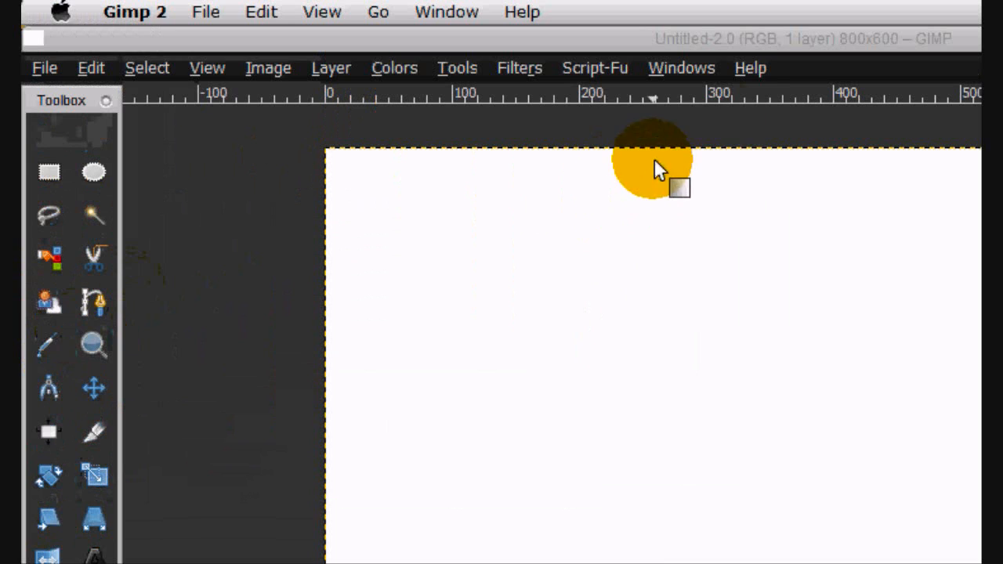
left_click_drag(754, 198, 774, 563)
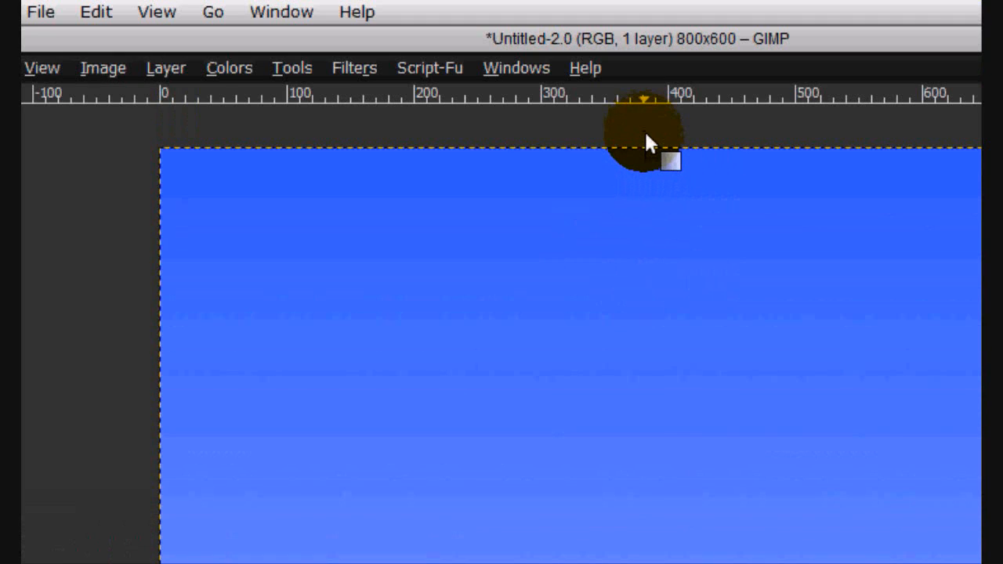
left_click_drag(647, 0, 700, 58)
left_click_drag(700, 384, 651, 399)
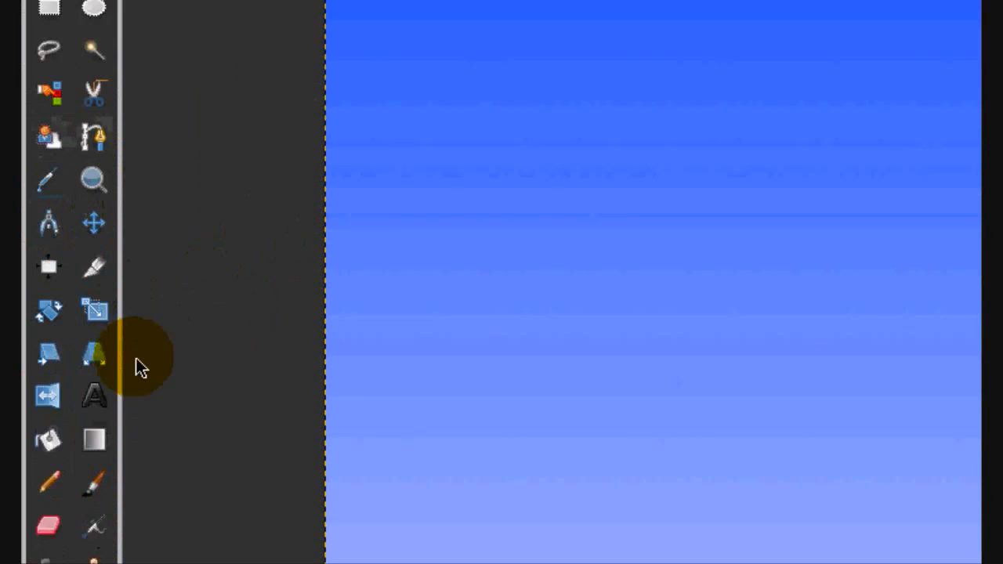
- Select a rectangular band across the bottom of the canvas and choose green 208a00 as foreground and the saved dark green as background
left_click(55, 163)
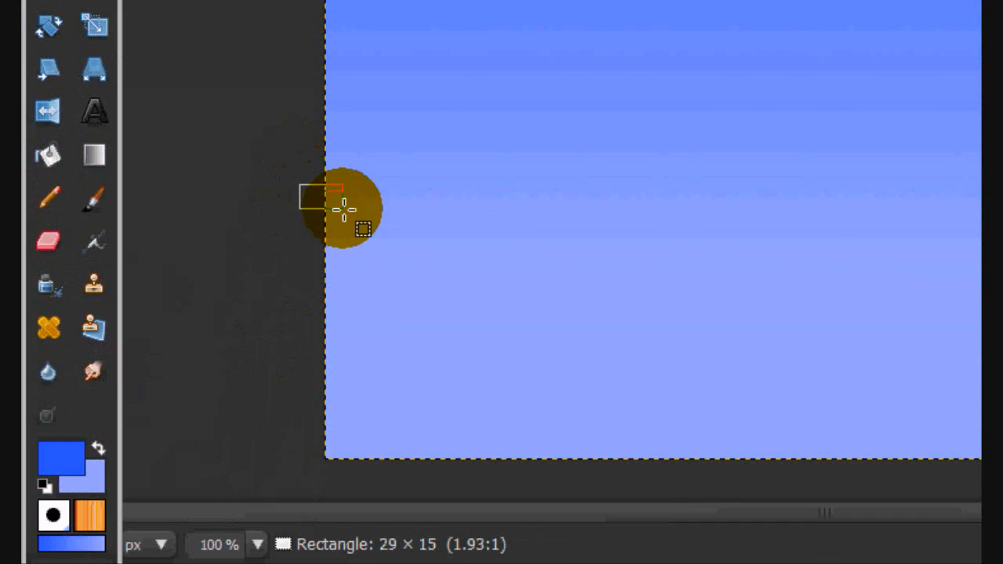
left_click_drag(344, 209, 764, 535)
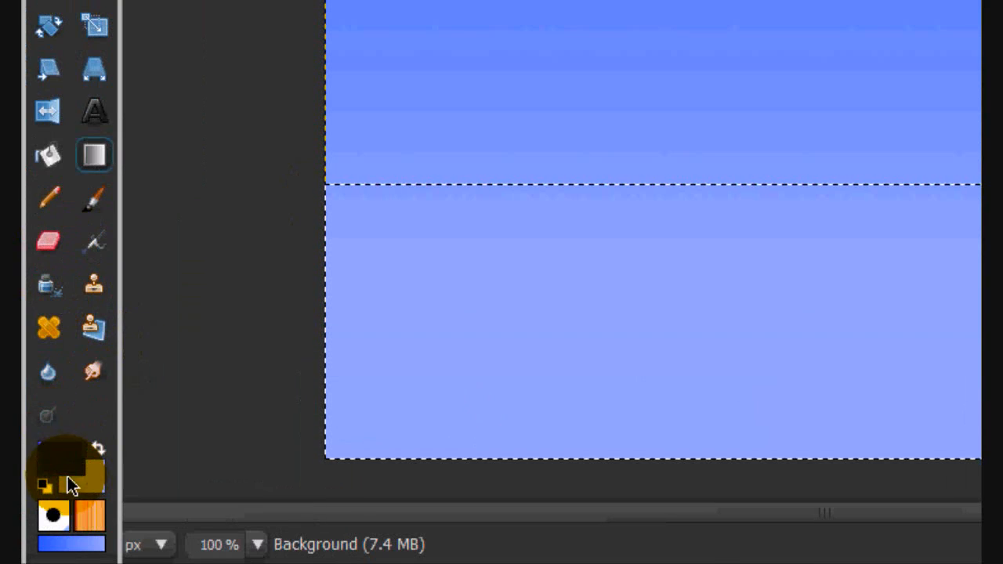
left_click(67, 478)
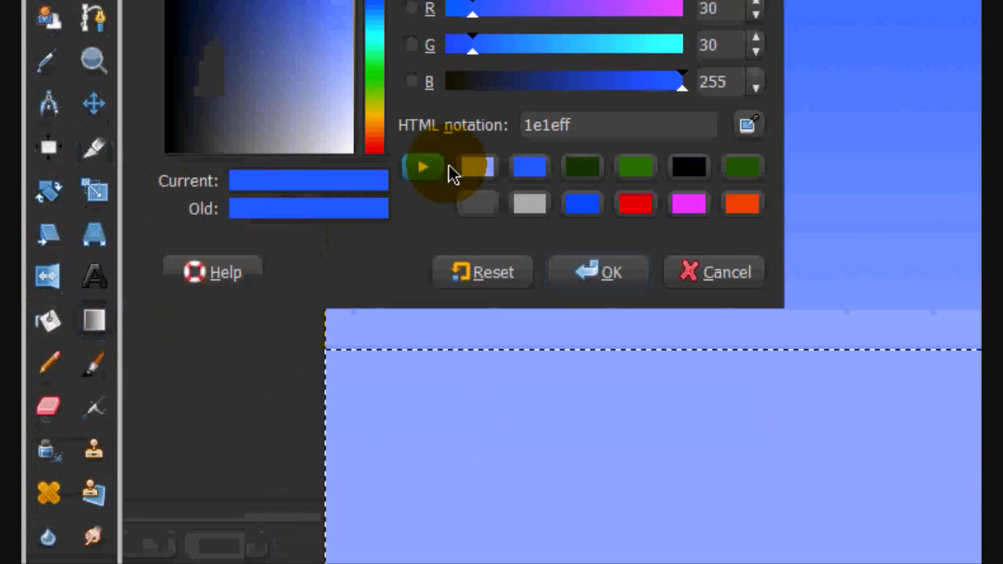
left_click(639, 315)
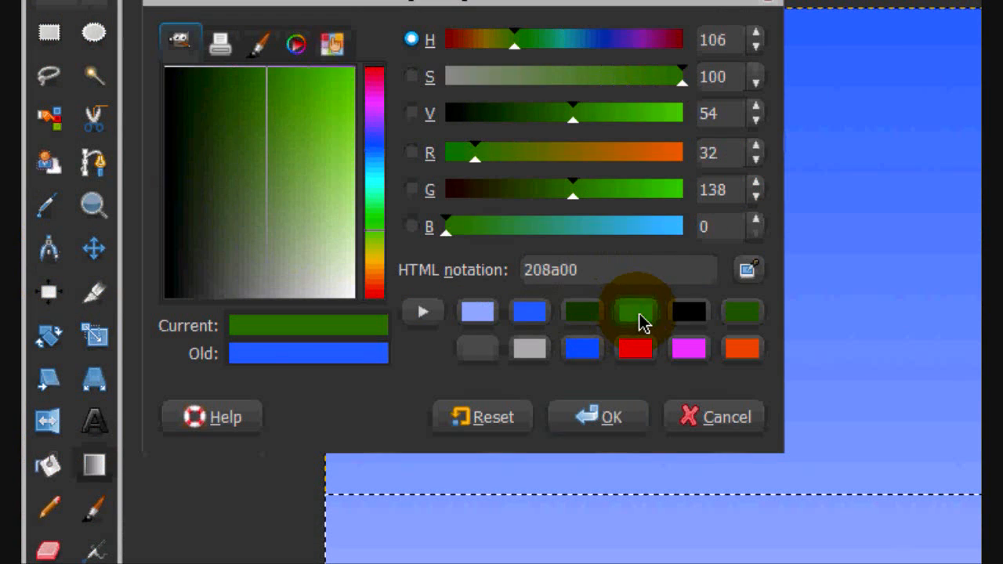
left_click(616, 419)
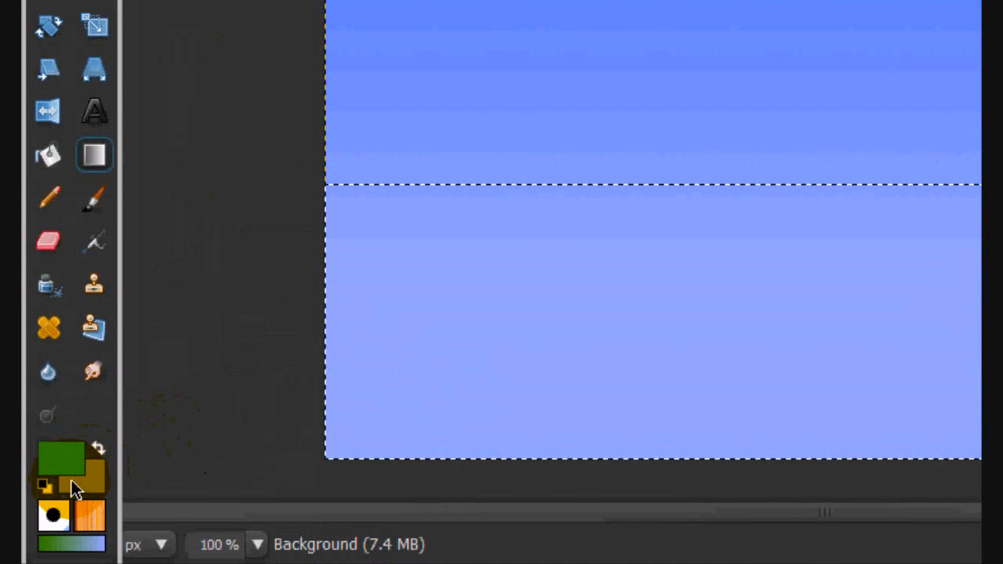
left_click(72, 486)
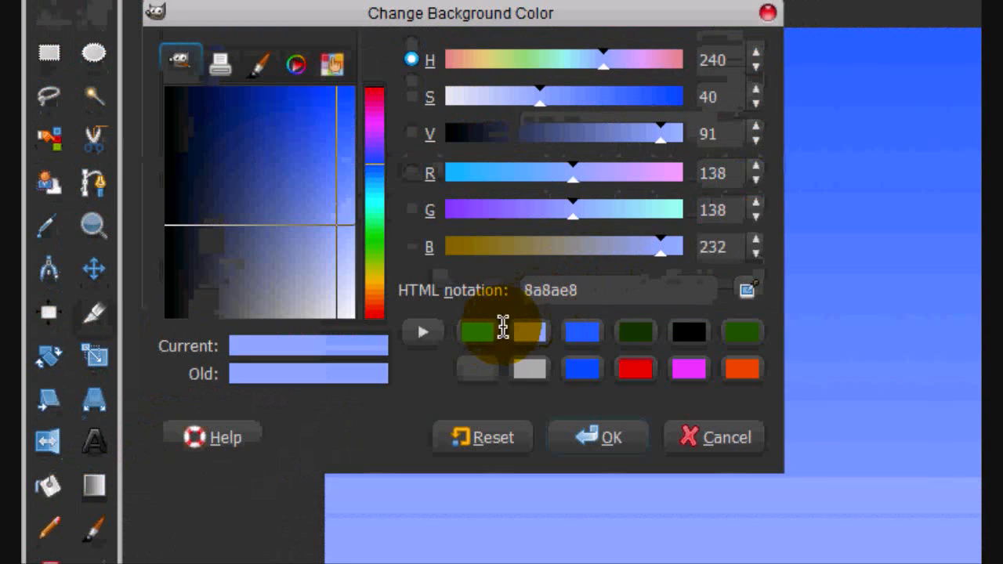
left_click(639, 331)
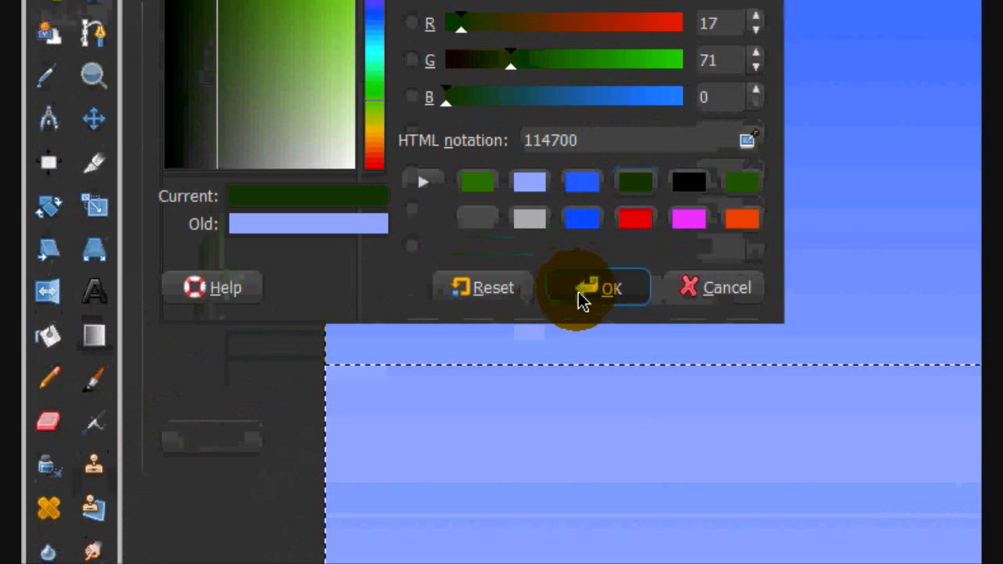
left_click(599, 289)
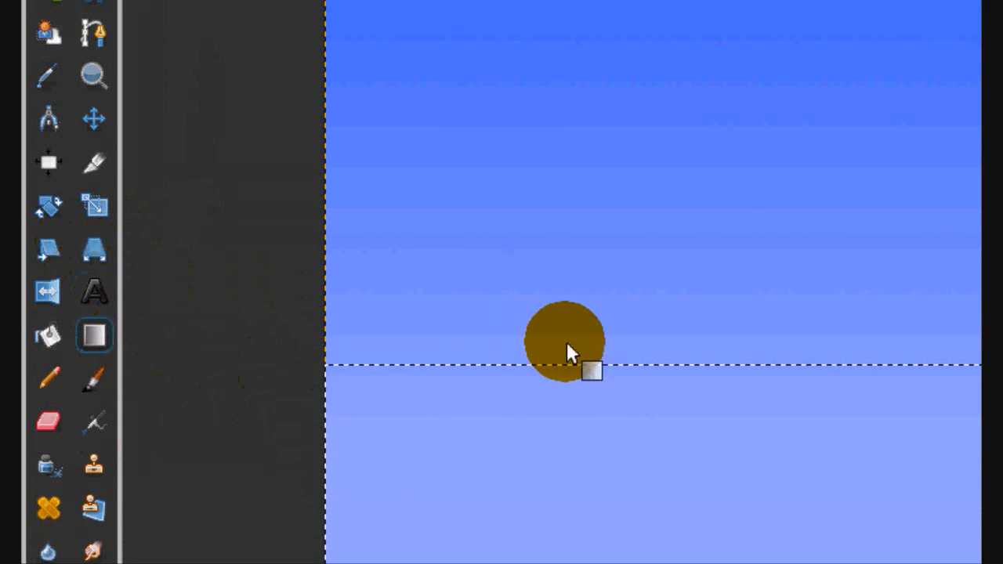
left_click_drag(681, 354, 687, 563)
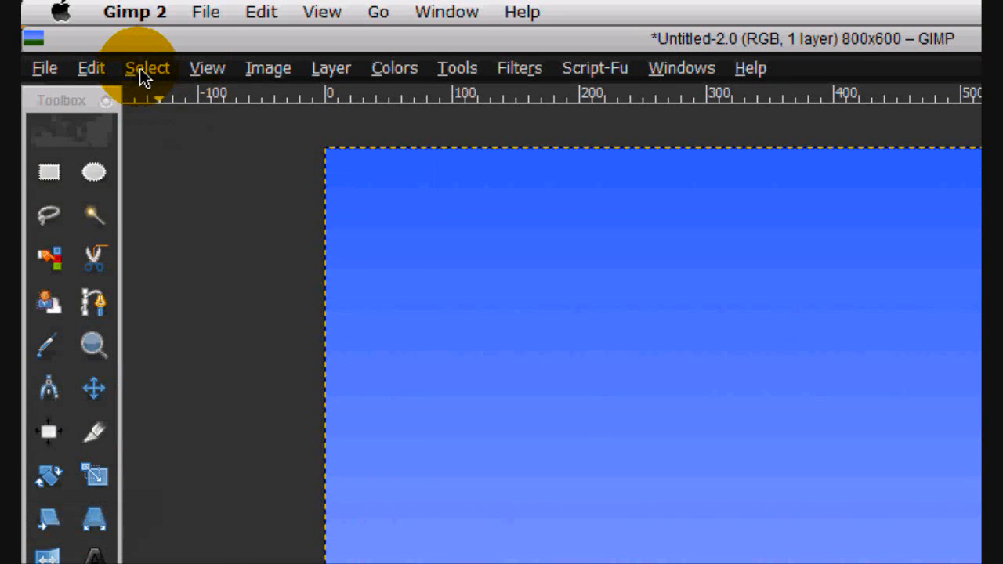
left_click(143, 69)
left_click(168, 123)
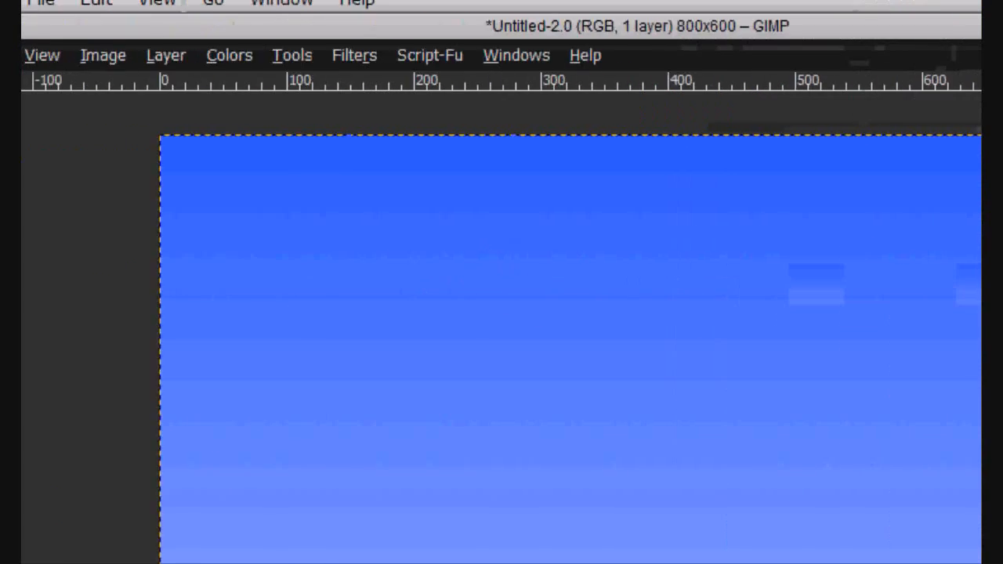
left_click(88, 69)
left_click(98, 96)
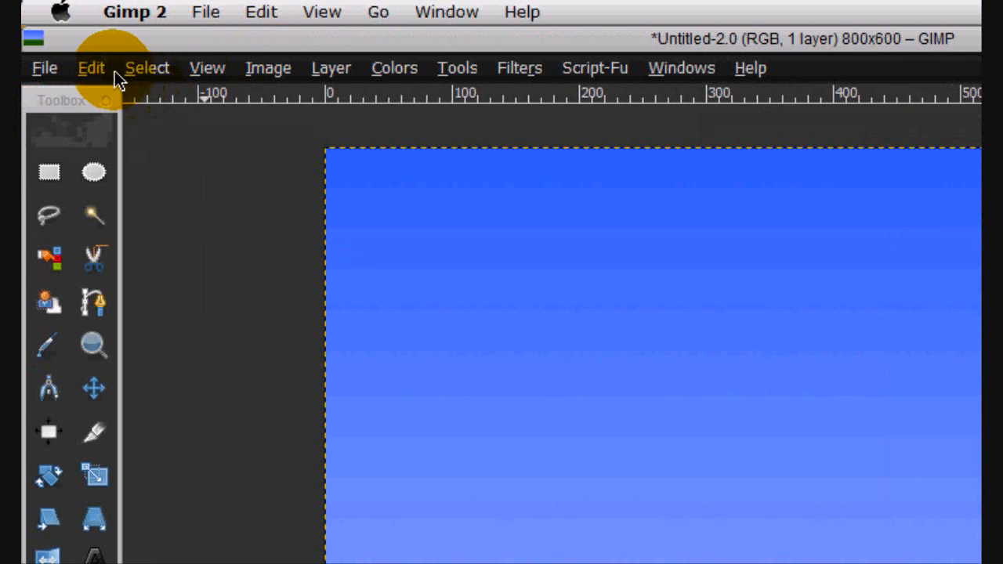
left_click(91, 68)
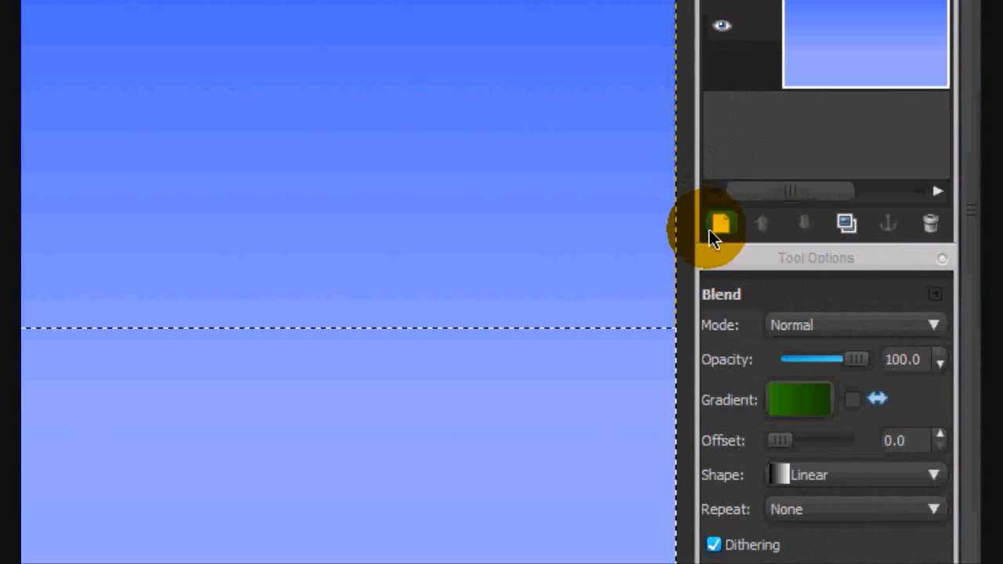
- Blend a top-to-bottom green gradient into the bottom band on a new 800 × 600 px transparent layer, and clear the selection
left_click(712, 230)
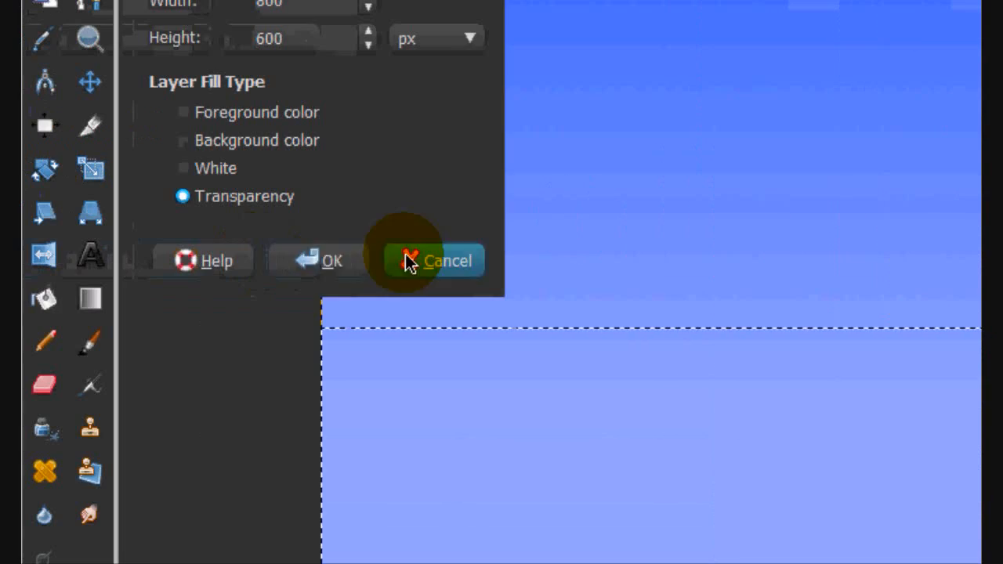
left_click(338, 260)
left_click_drag(162, 291, 162, 508)
left_click_drag(639, 493, 633, 480)
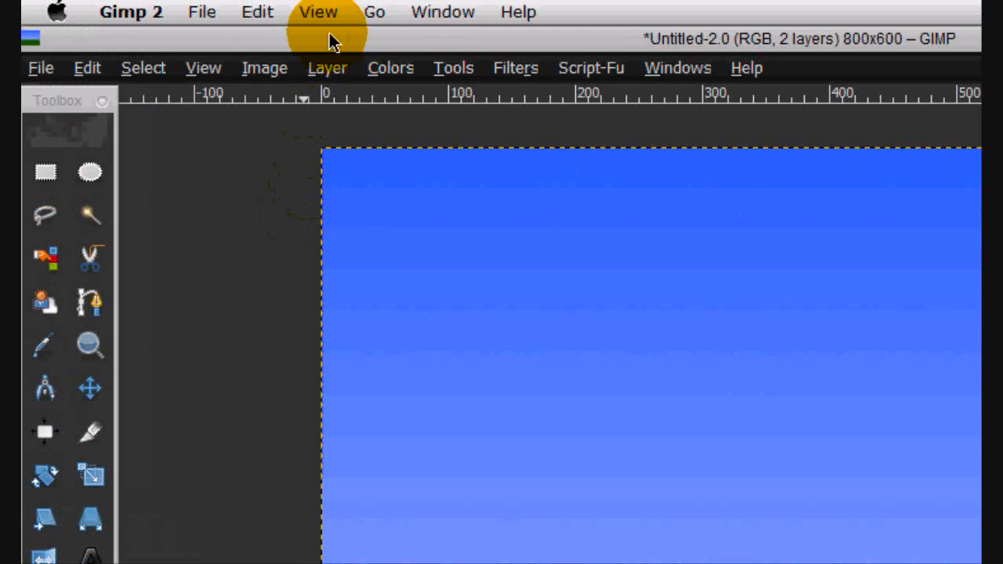
left_click(143, 68)
left_click(179, 123)
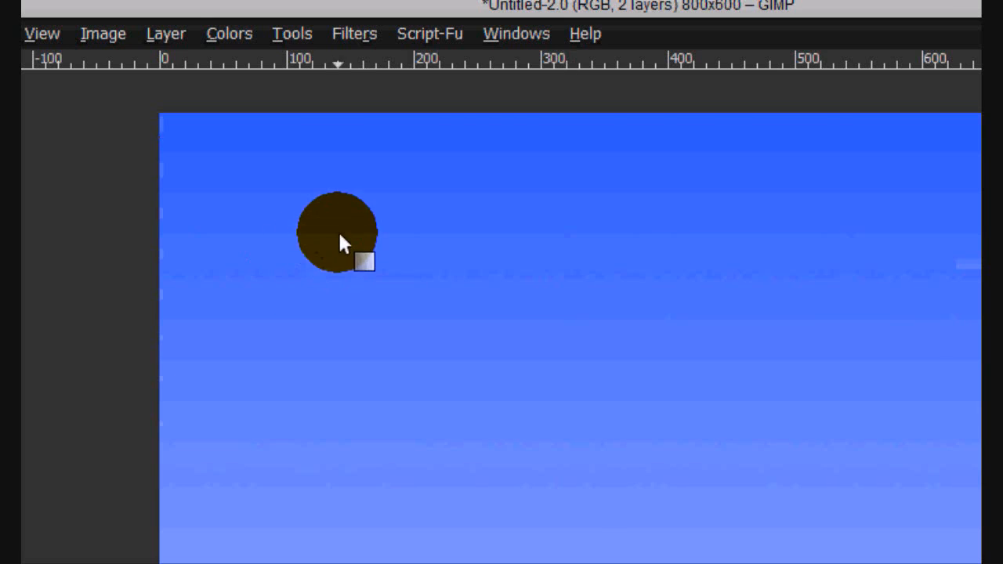
- Make a large circular selection overlapping the canvas's upper-right corner and add a new transparent layer for it
left_click(93, 174)
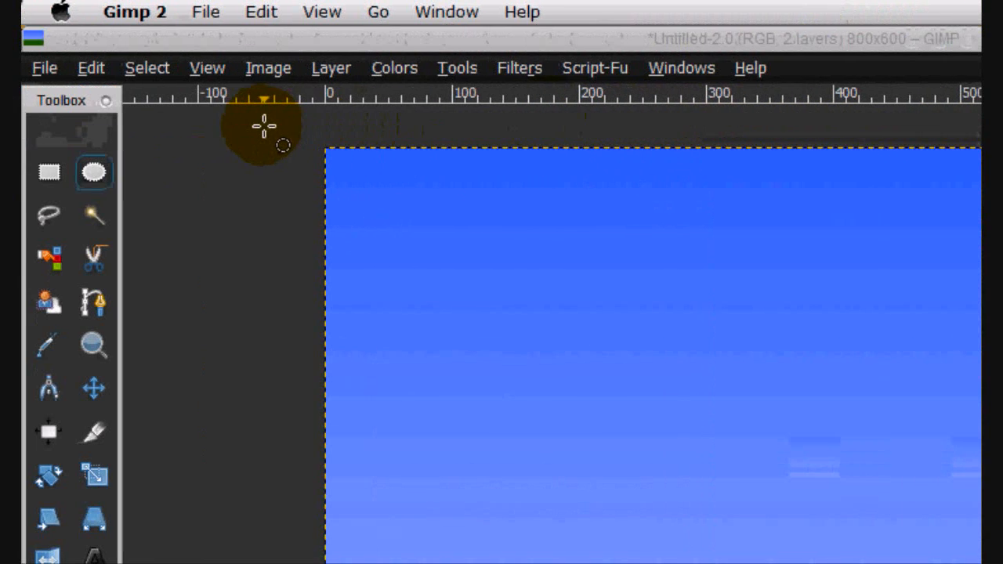
left_click_drag(265, 125, 530, 325)
left_click_drag(376, 243, 1002, 195)
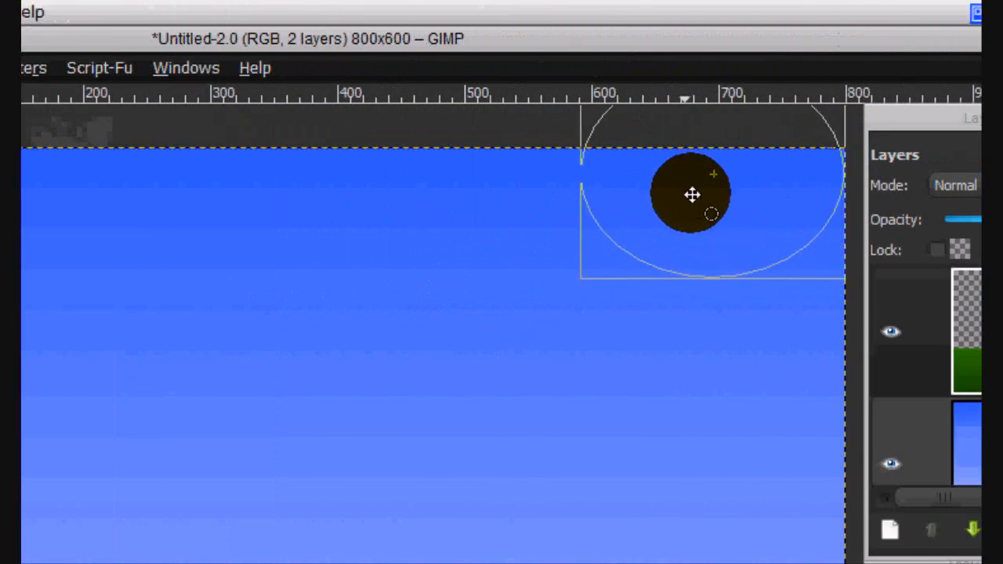
left_click_drag(692, 194, 515, 225)
left_click_drag(351, 226, 381, 175)
left_click_drag(385, 318, 634, 172)
left_click_drag(619, 205, 620, 206)
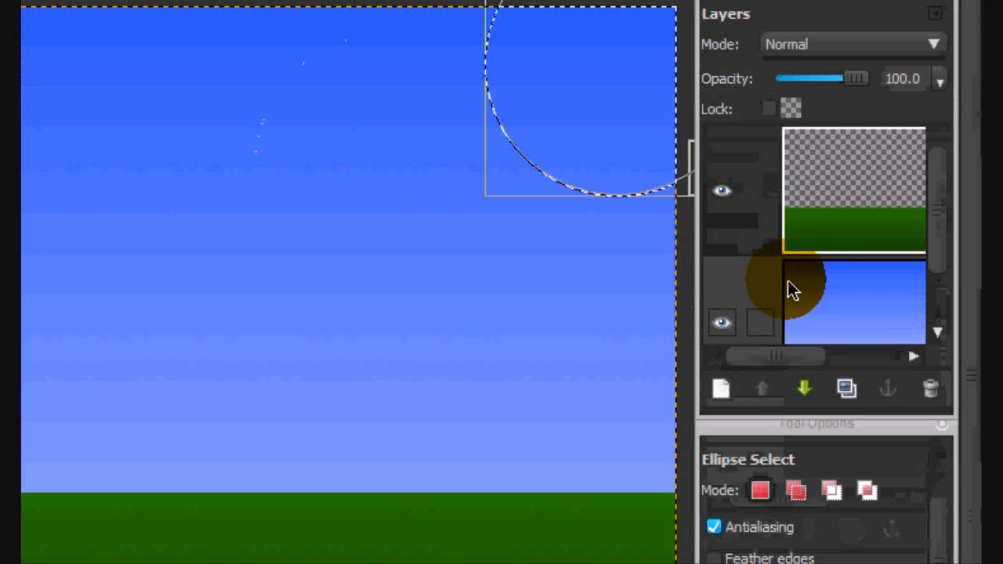
left_click(724, 529)
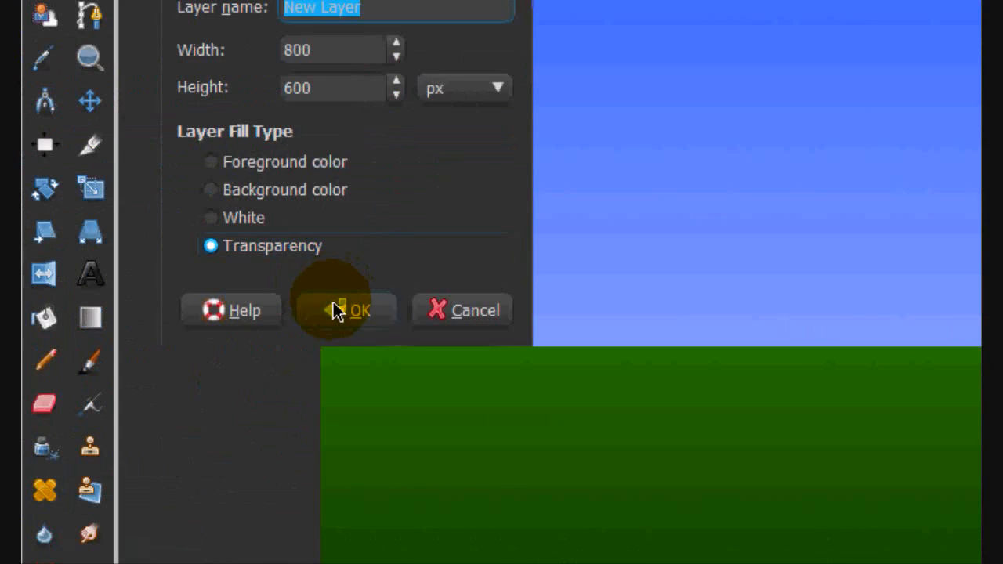
left_click(335, 310)
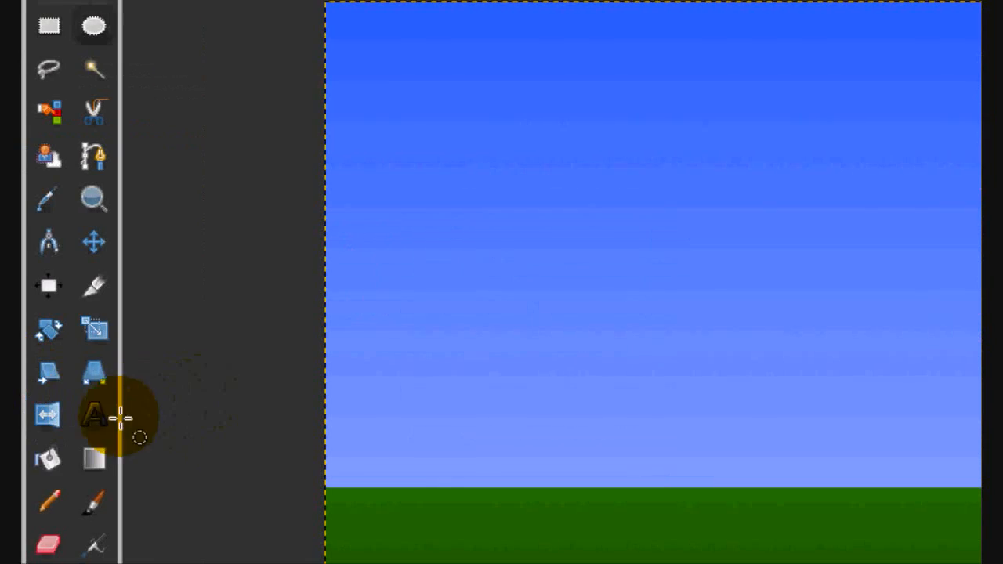
- Set up the Blend tool with yellow fff000 as foreground colour and dark yellow 796a00 as background colour
left_click(105, 320)
left_click(62, 426)
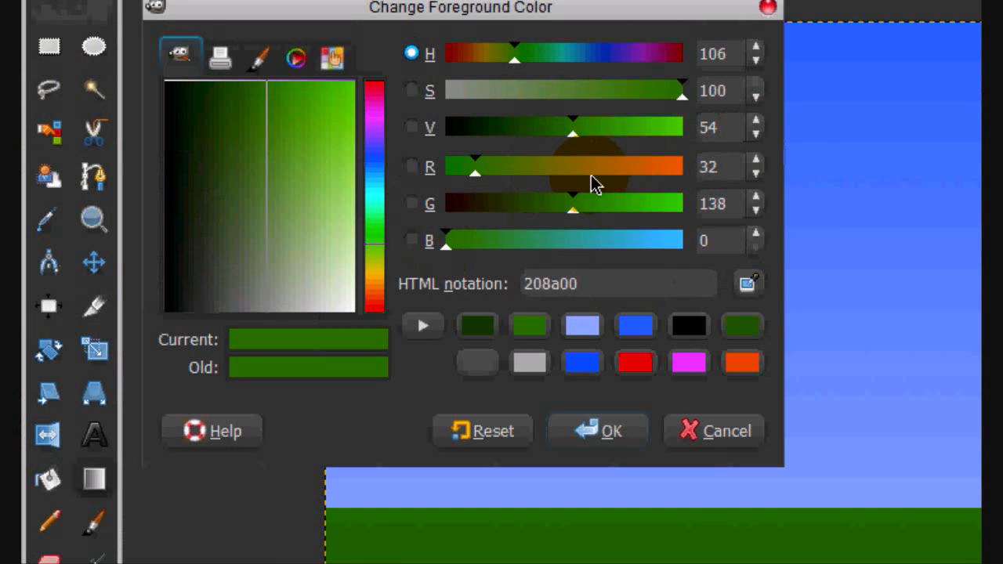
left_click_drag(592, 176, 580, 166)
left_click_drag(301, 193, 355, 80)
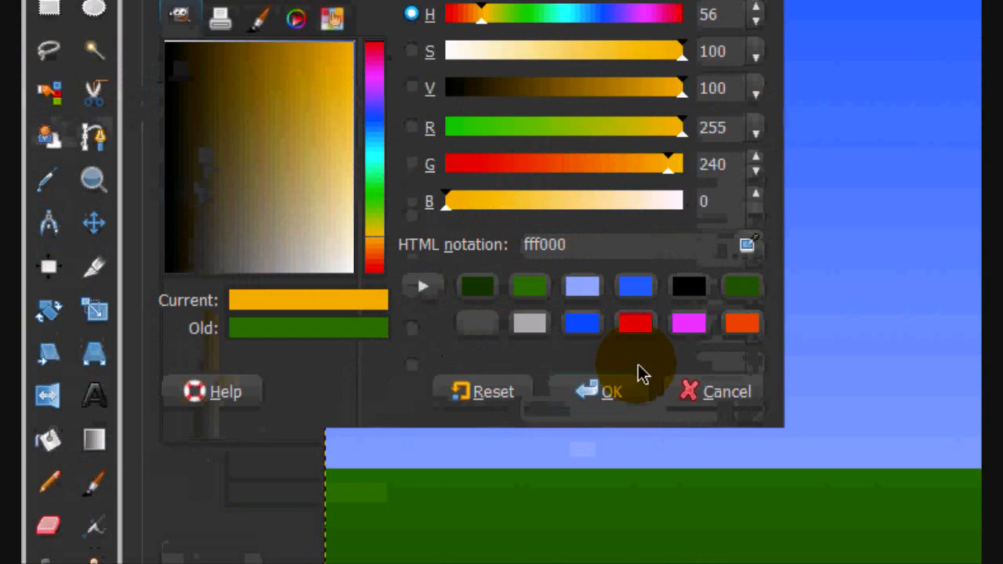
left_click(627, 424)
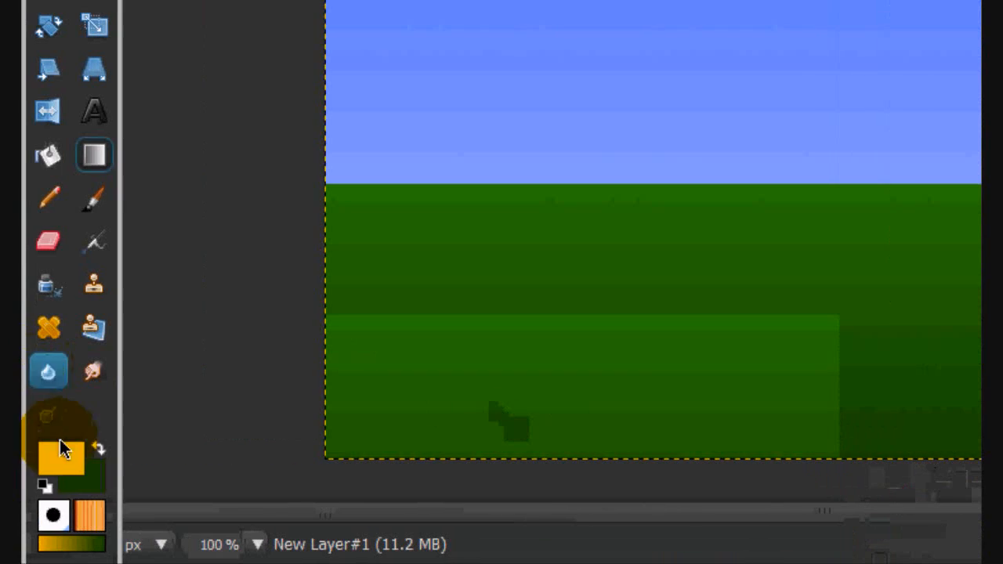
left_click(95, 478)
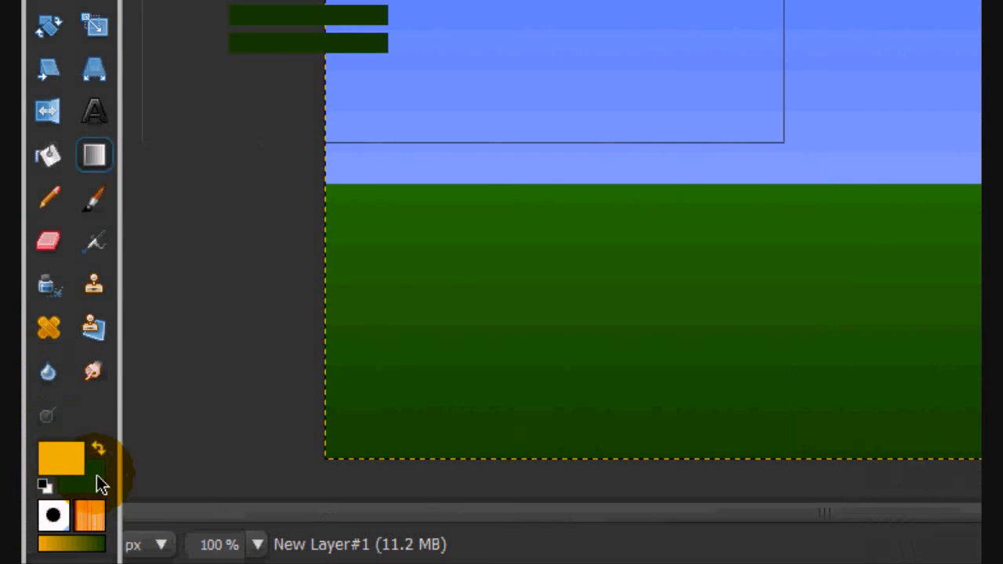
left_click_drag(578, 172, 556, 174)
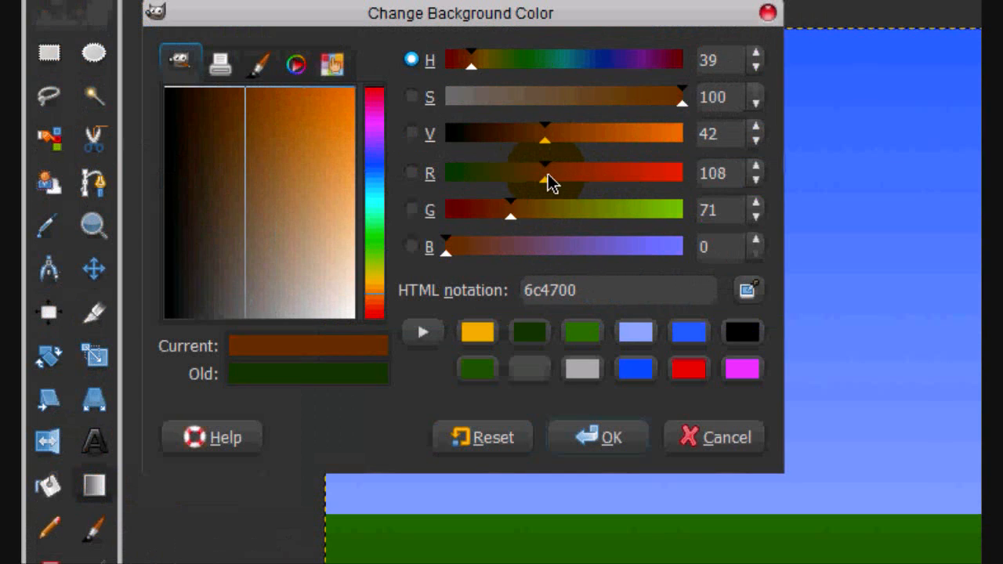
left_click_drag(512, 217, 545, 216)
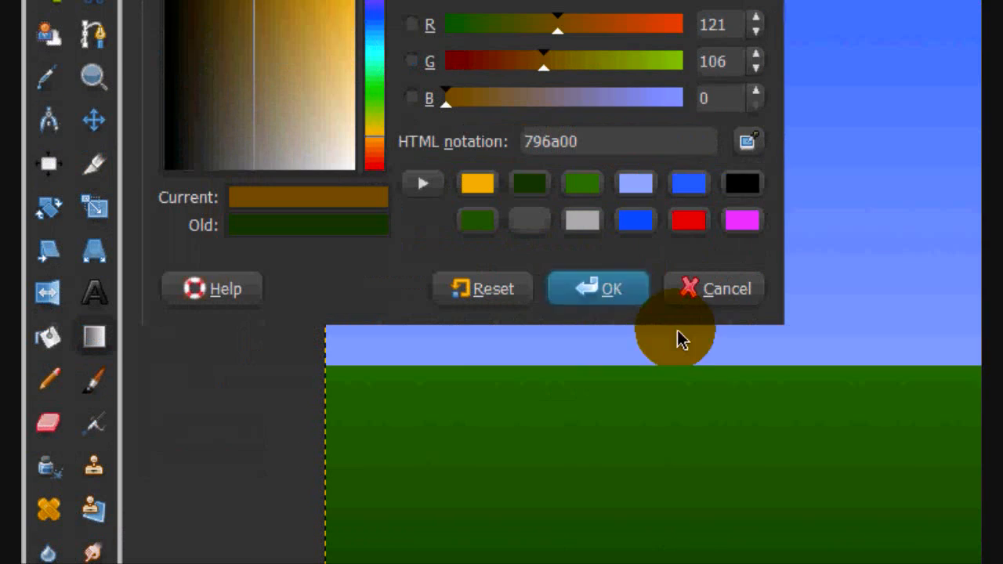
left_click(597, 443)
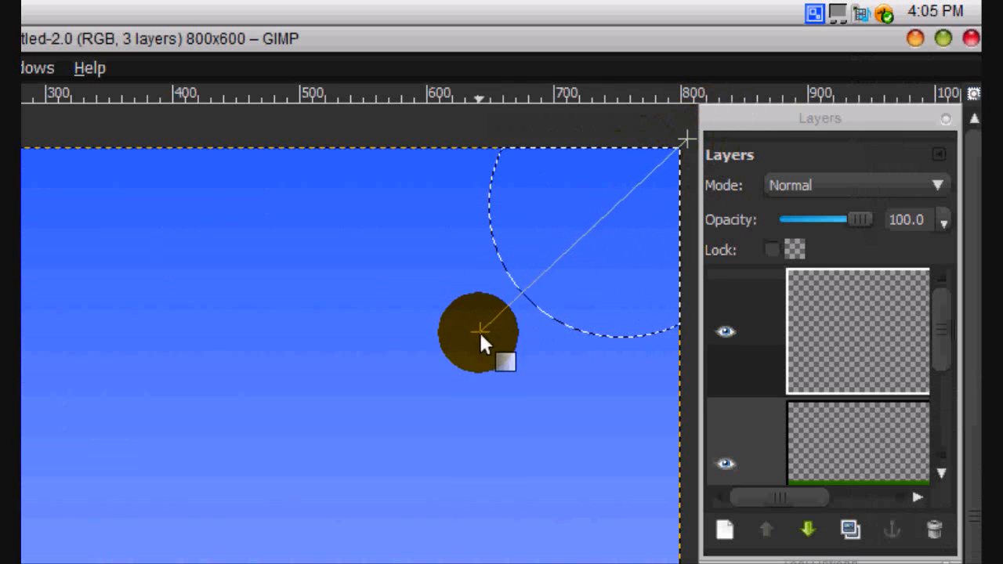
- Blend a diagonal yellow gradient through the circular selection from the canvas corner towards its lower-left edge, and clear the selection
left_click_drag(524, 309, 526, 309)
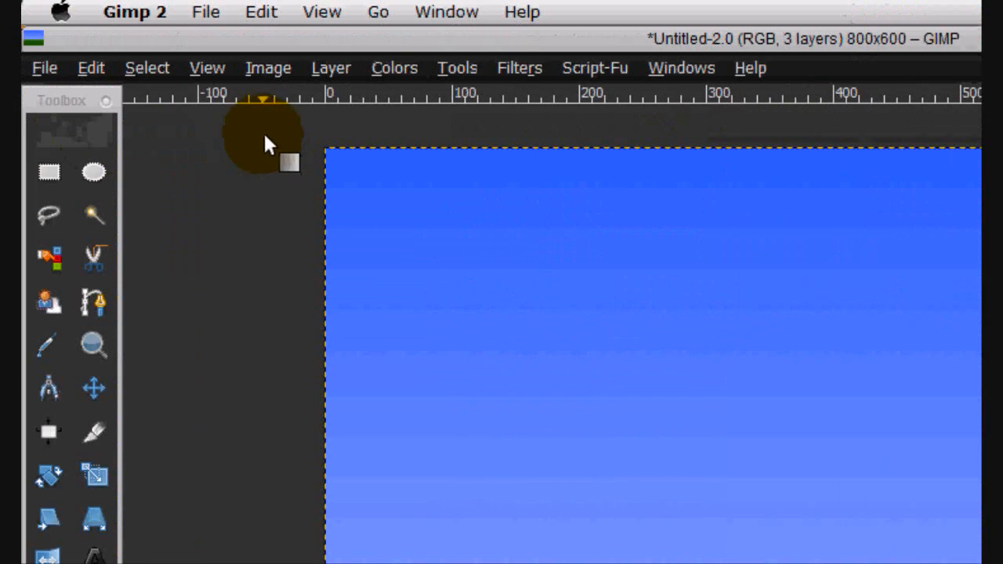
left_click(146, 68)
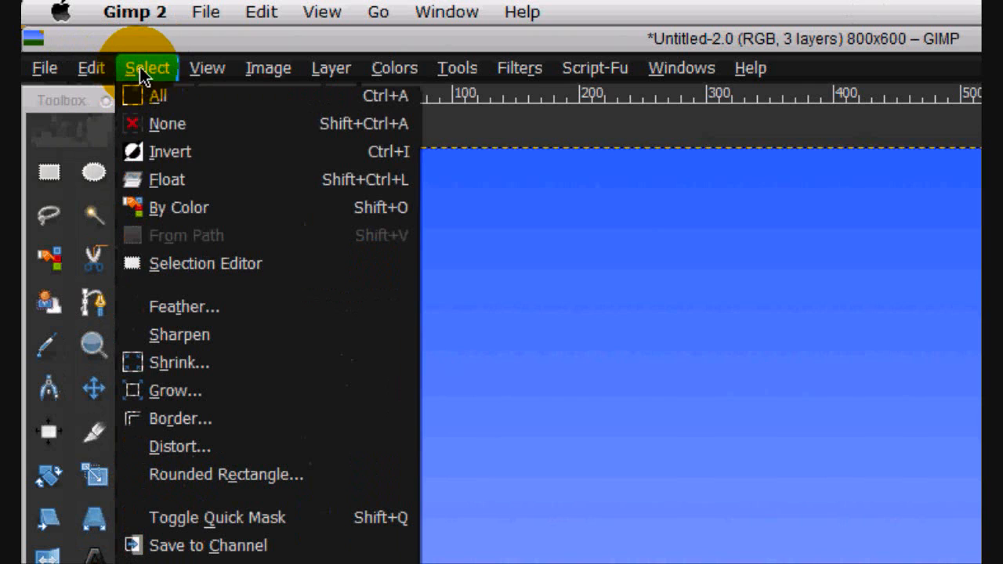
left_click(165, 124)
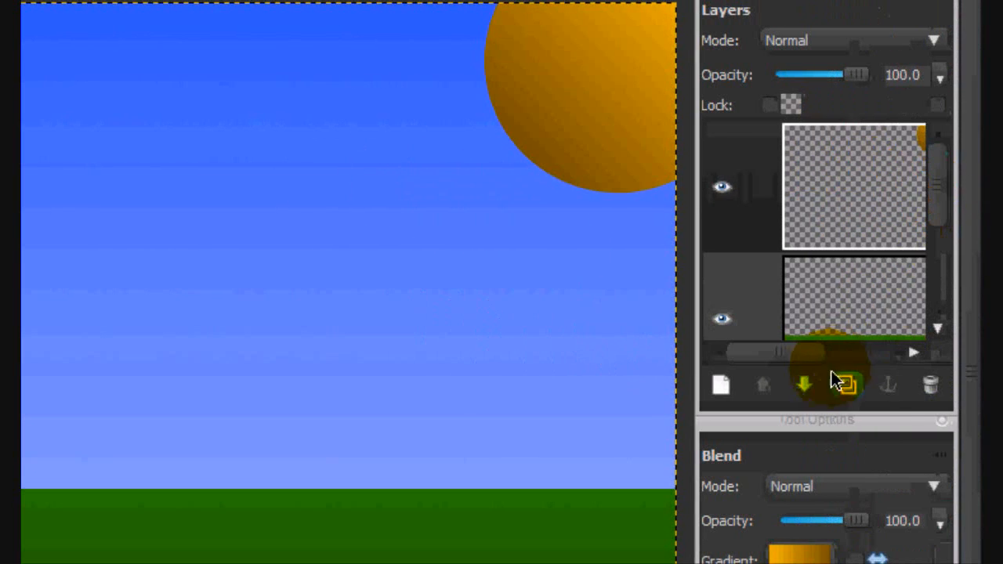
- Add another transparent layer and make a circular selection about 90 px wide near the sky's upper-left corner
left_click_drag(829, 357, 776, 357)
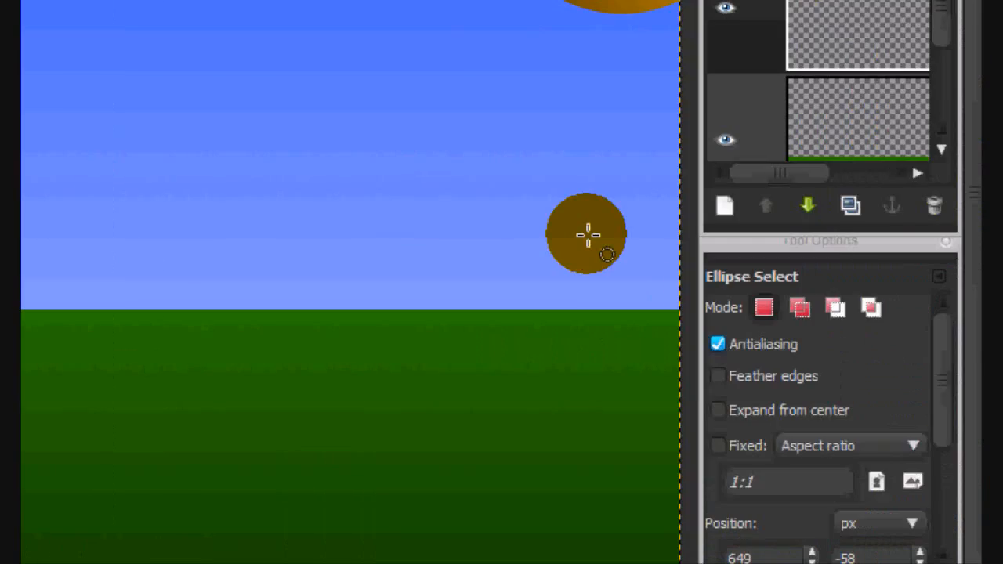
left_click(731, 383)
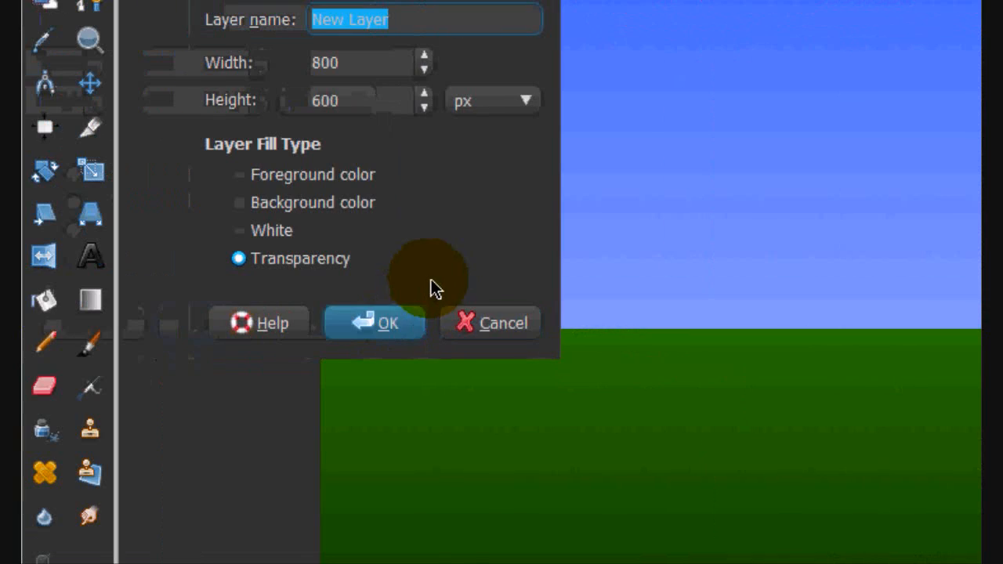
left_click(403, 316)
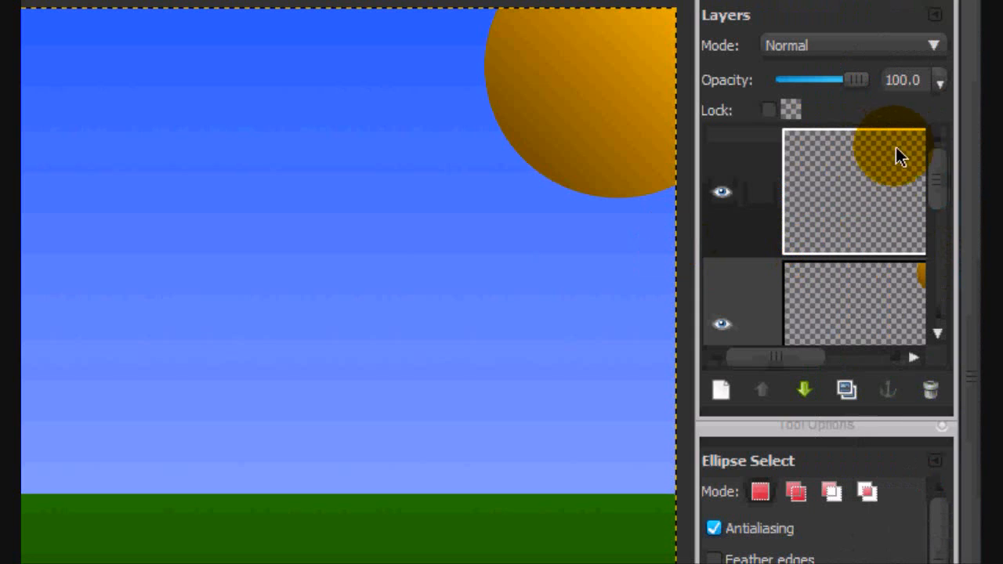
left_click_drag(766, 359, 737, 350)
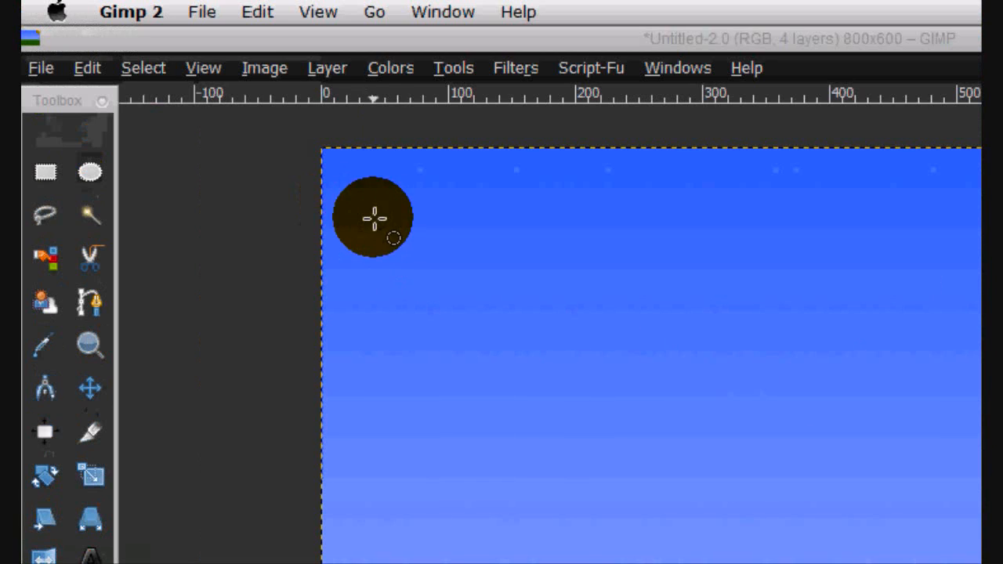
left_click_drag(359, 208, 477, 328)
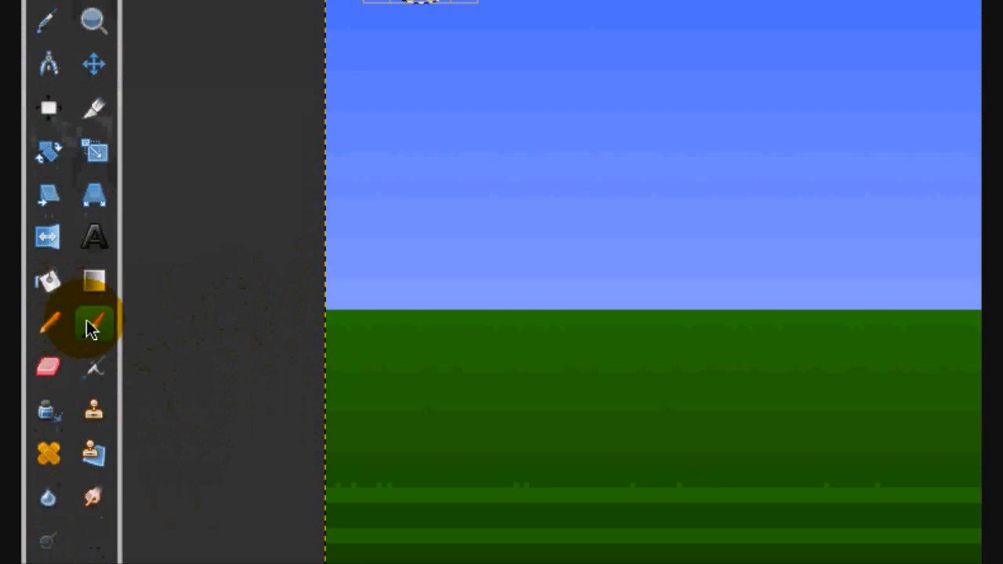
- Fill the small circular selection in the sky with solid white
left_click(92, 332)
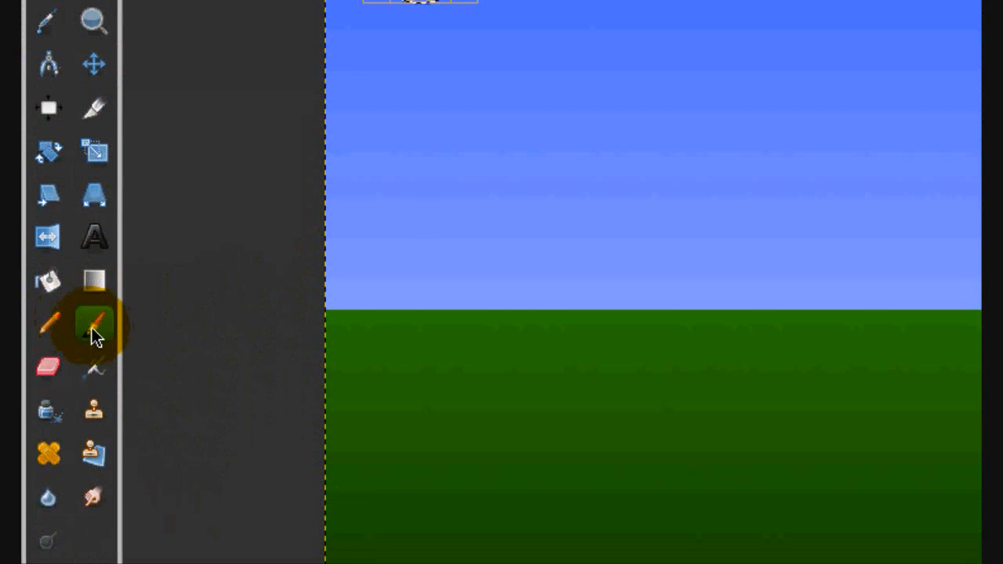
left_click(51, 287)
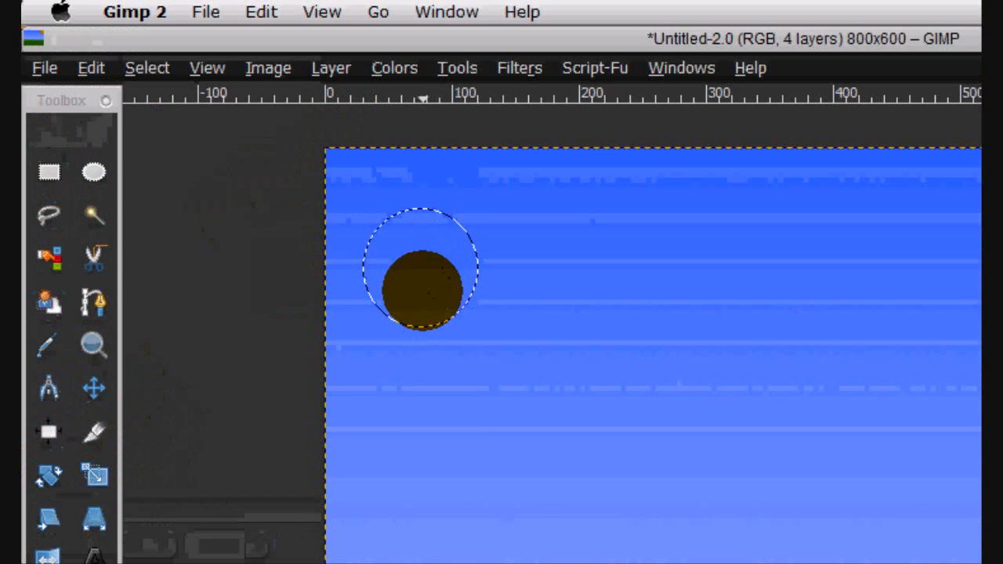
left_click(423, 291)
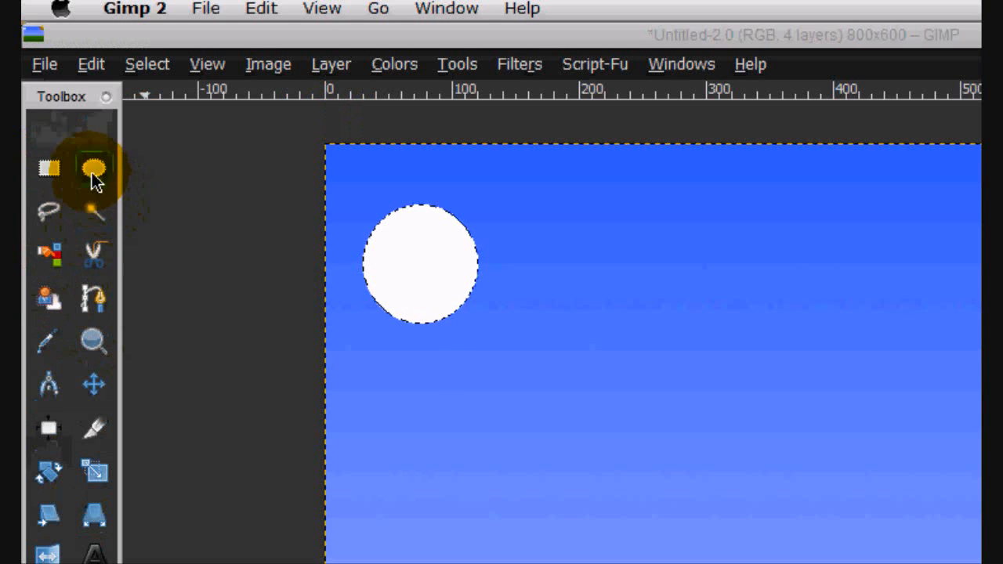
- Make an elliptical selection about 95 × 105 px overlapping the white circle's lower right and fill it with white
left_click(91, 178)
left_click(639, 305)
left_click_drag(433, 243, 552, 377)
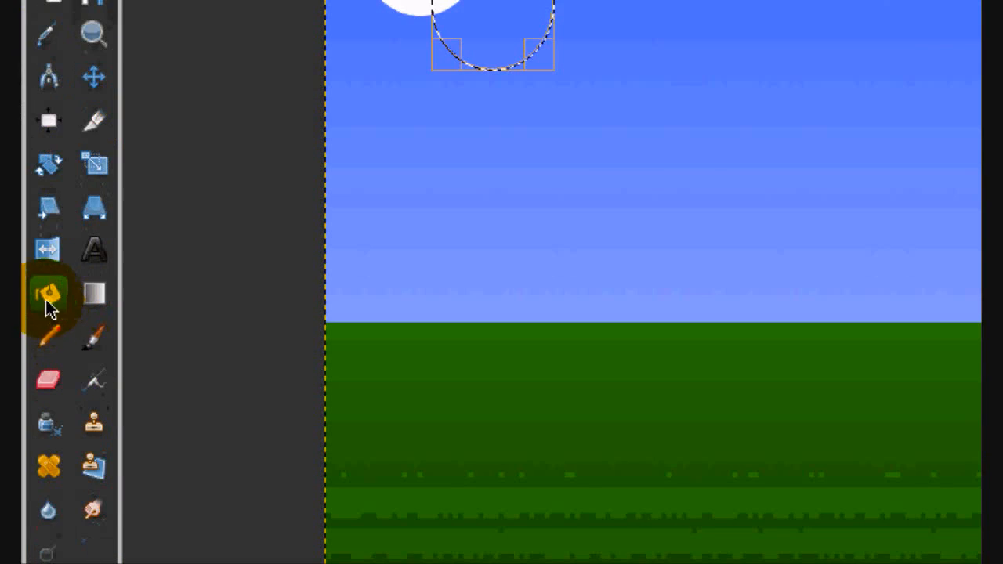
left_click(48, 305)
left_click(527, 17)
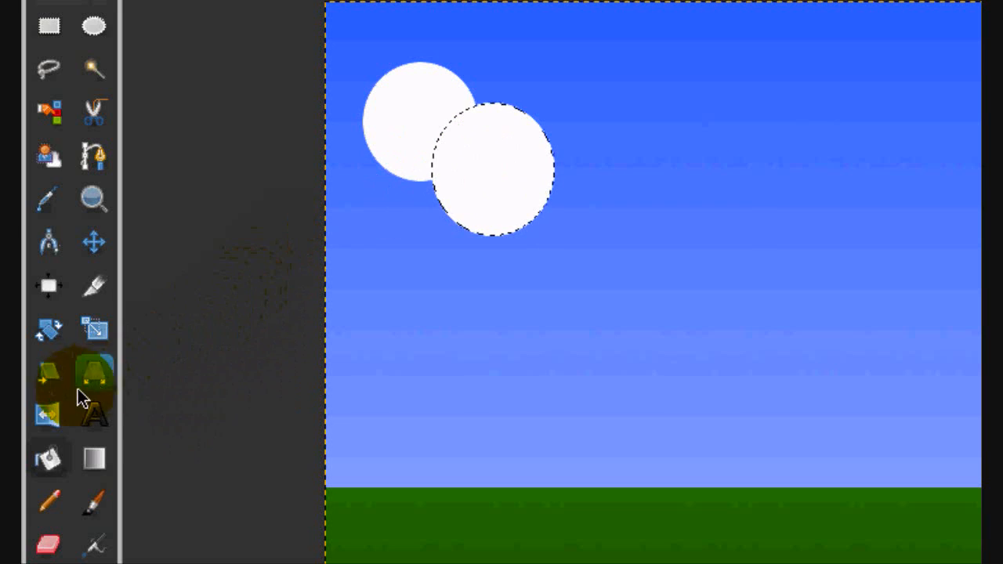
- Make another elliptical selection about 100 × 107 px overlapping the white shapes' right side and fill it with white
left_click(93, 460)
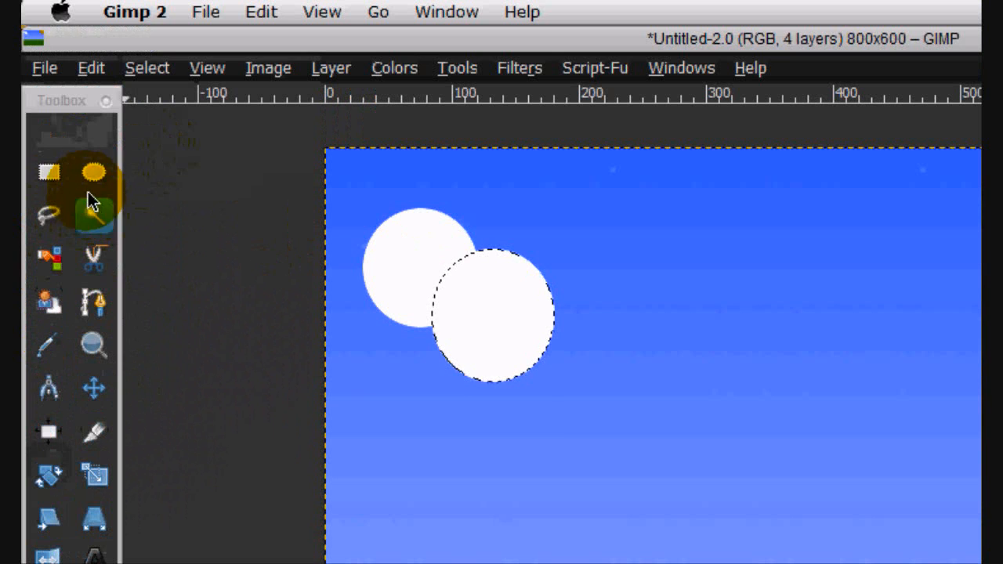
left_click(93, 172)
left_click_drag(460, 232, 572, 338)
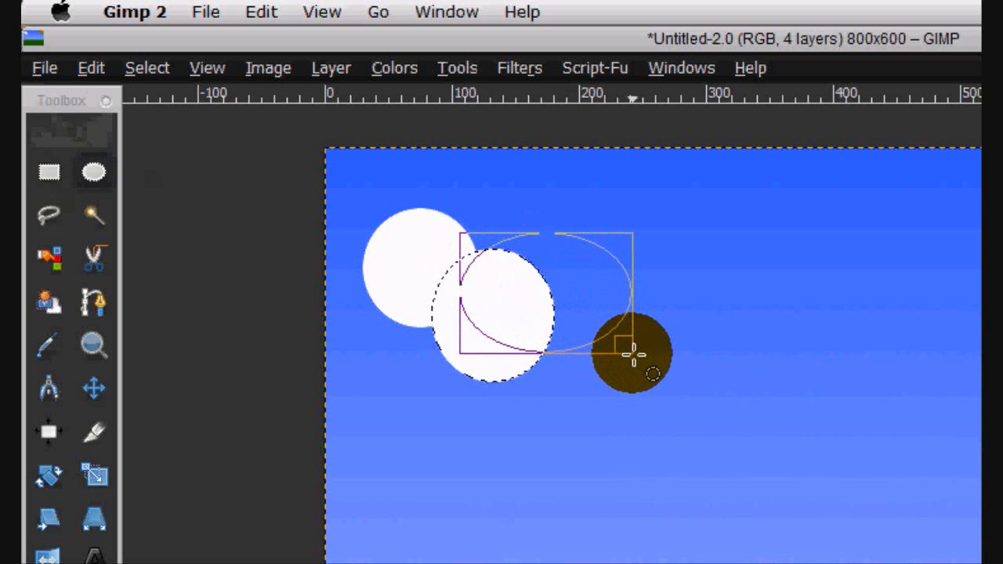
left_click_drag(633, 355, 588, 369)
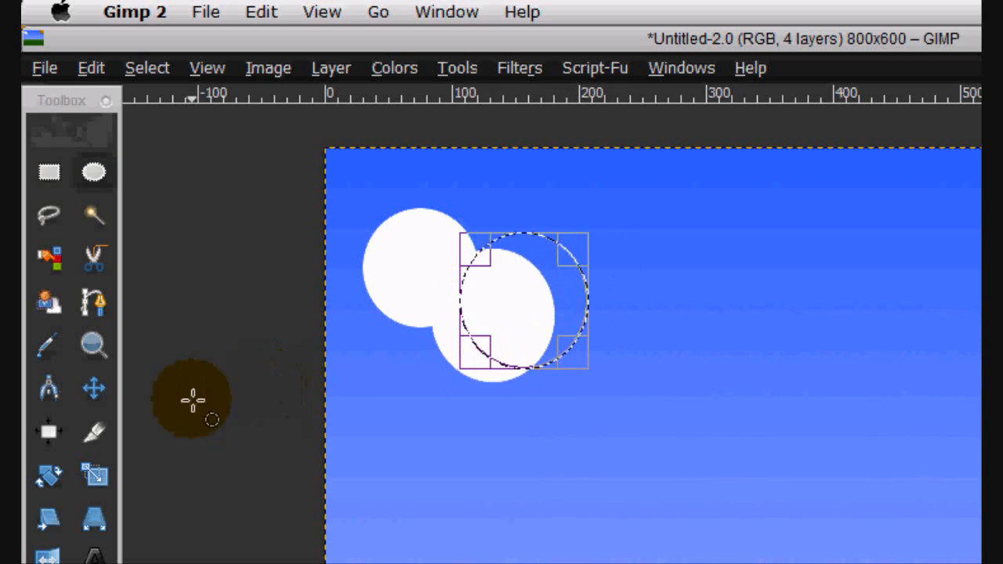
left_click(92, 519)
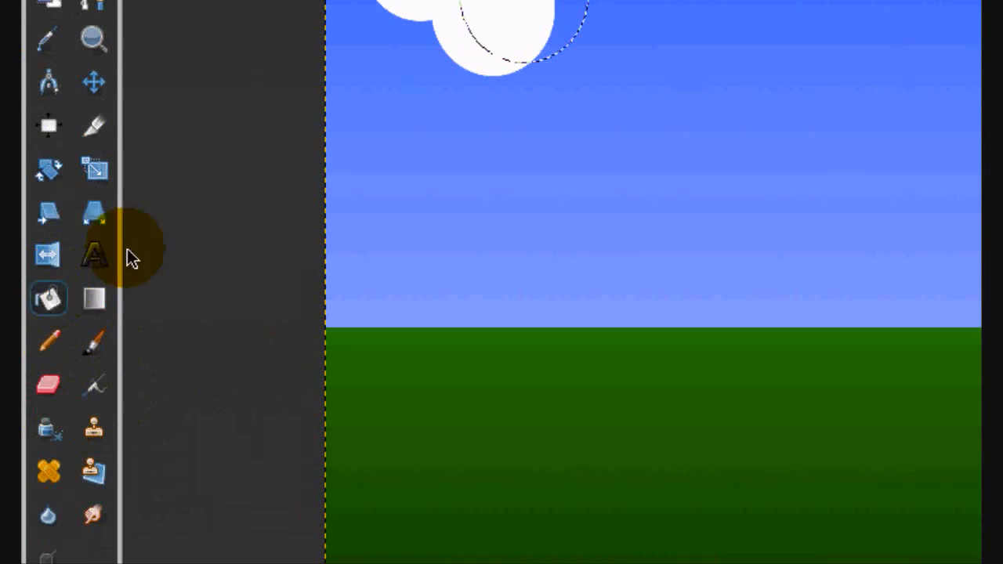
left_click(548, 122)
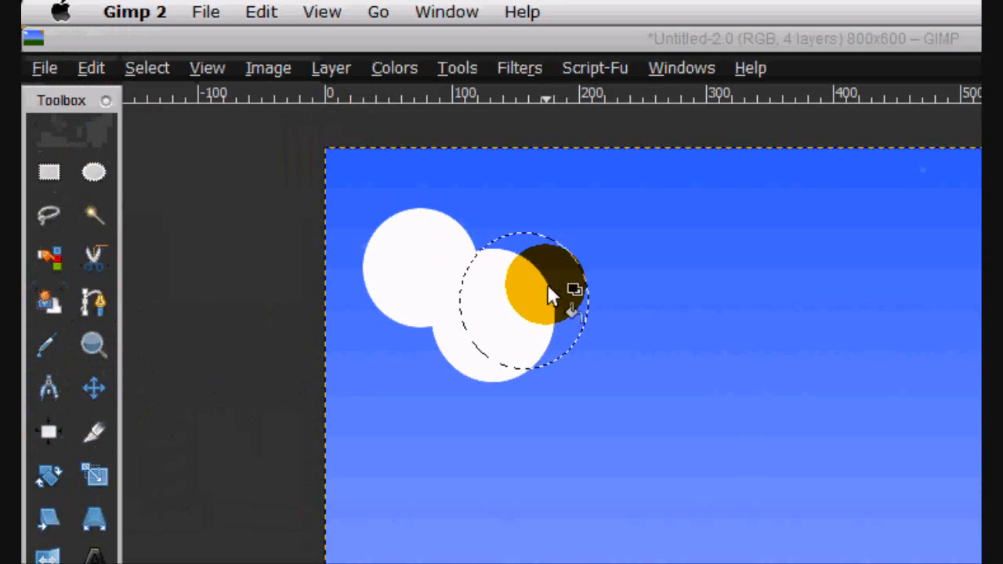
left_click(558, 268)
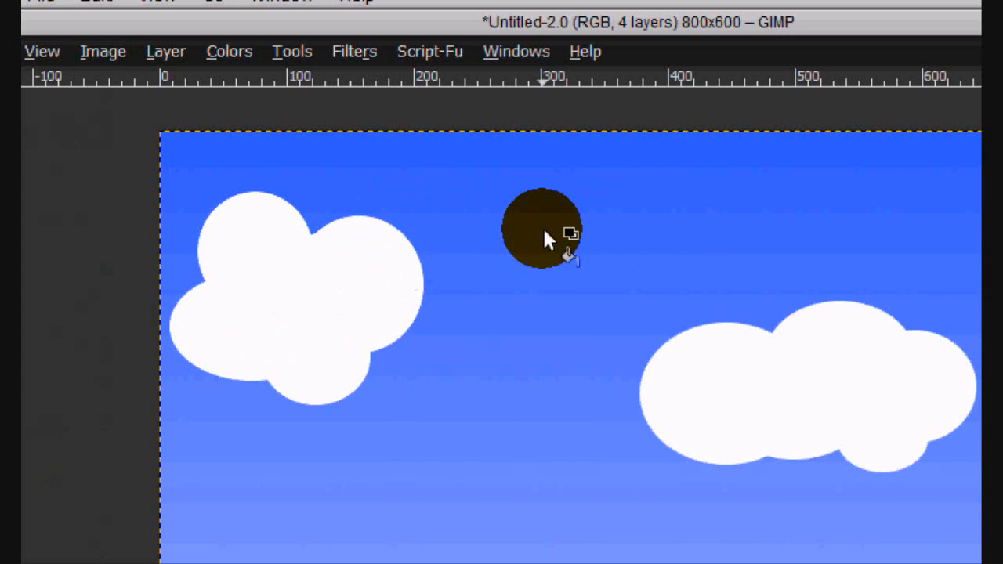
- Select both white clouds by converting the cloud layer's alpha to a selection
left_click(810, 374)
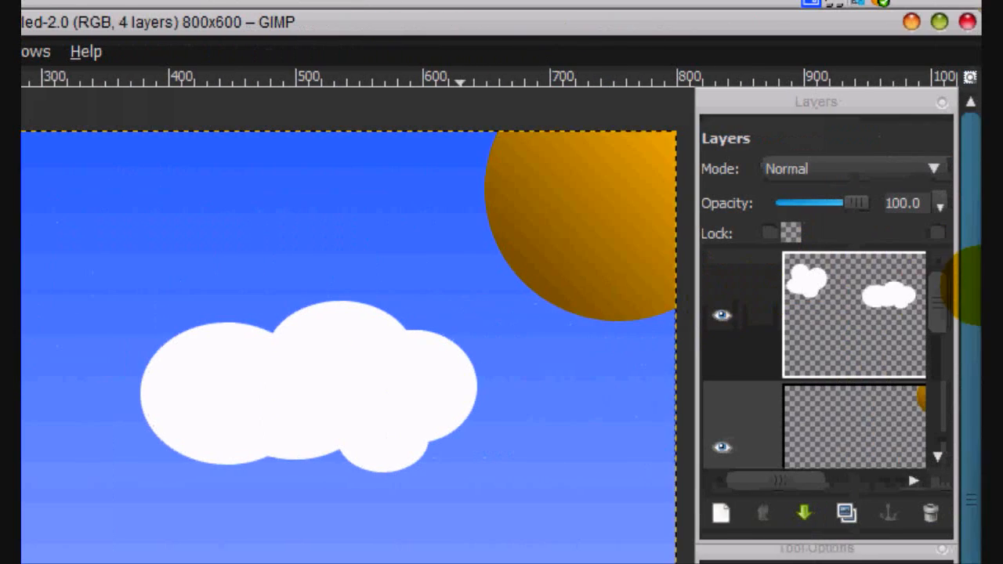
right_click(855, 312)
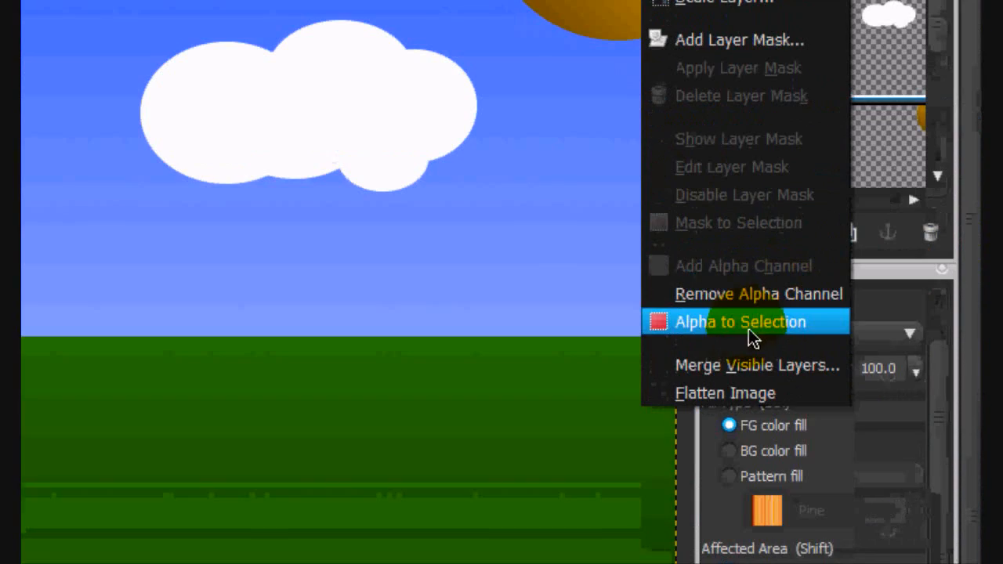
left_click(748, 322)
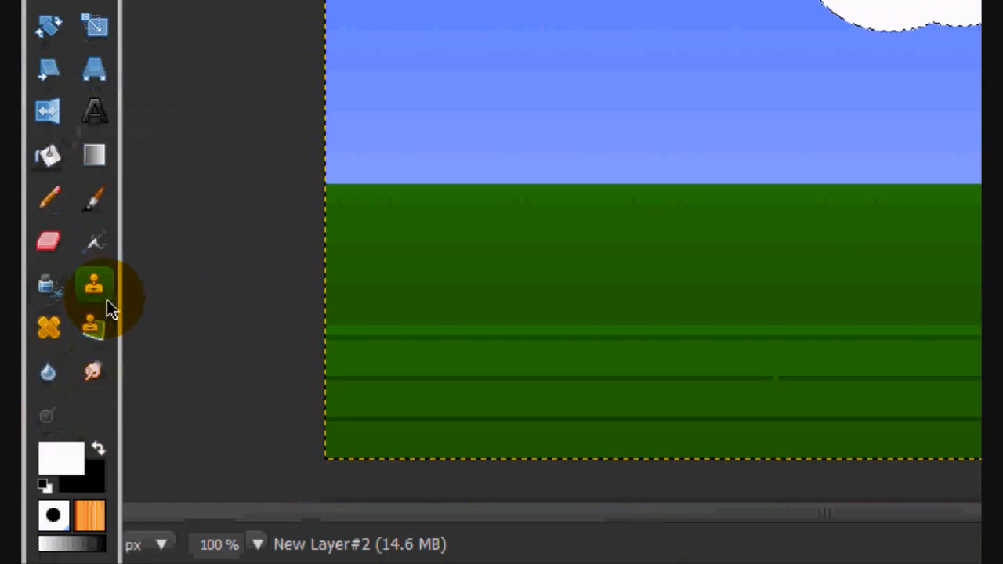
- Keep white ffffff as the foreground colour and set the background colour to light grey dcdcdc
left_click(62, 450)
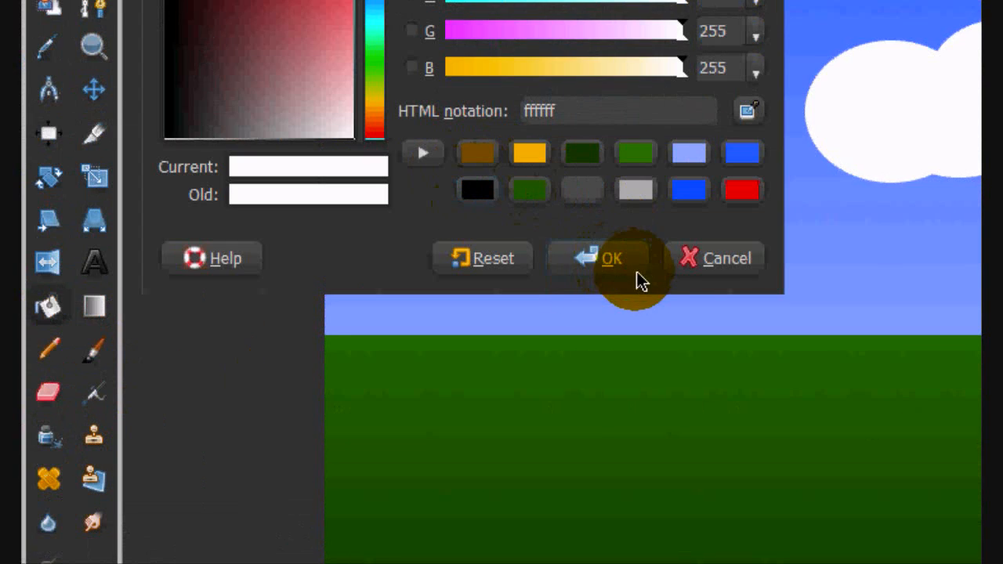
left_click(616, 265)
left_click(85, 478)
left_click_drag(212, 284, 388, 394)
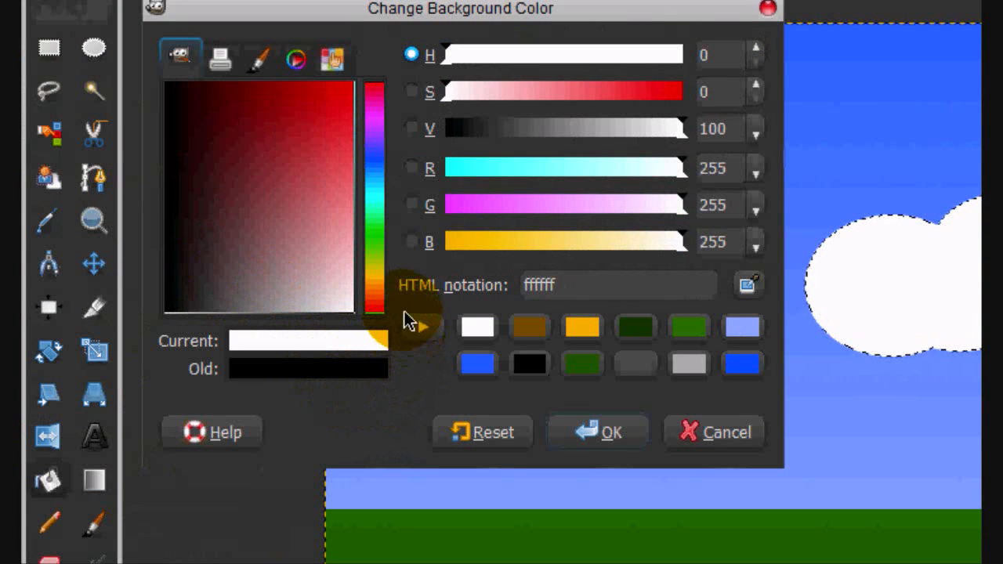
left_click_drag(406, 317, 329, 517)
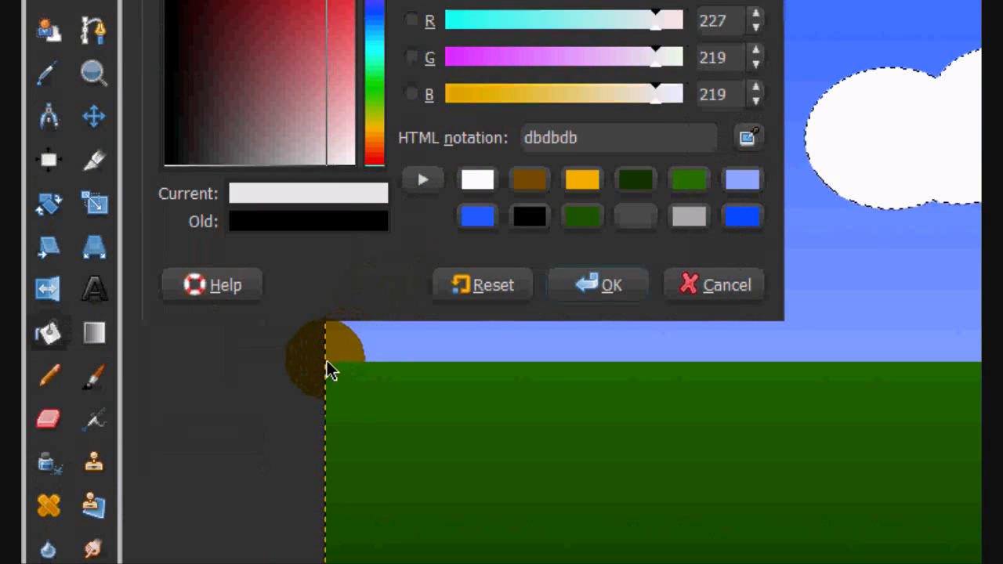
left_click_drag(328, 369, 311, 370)
left_click(584, 285)
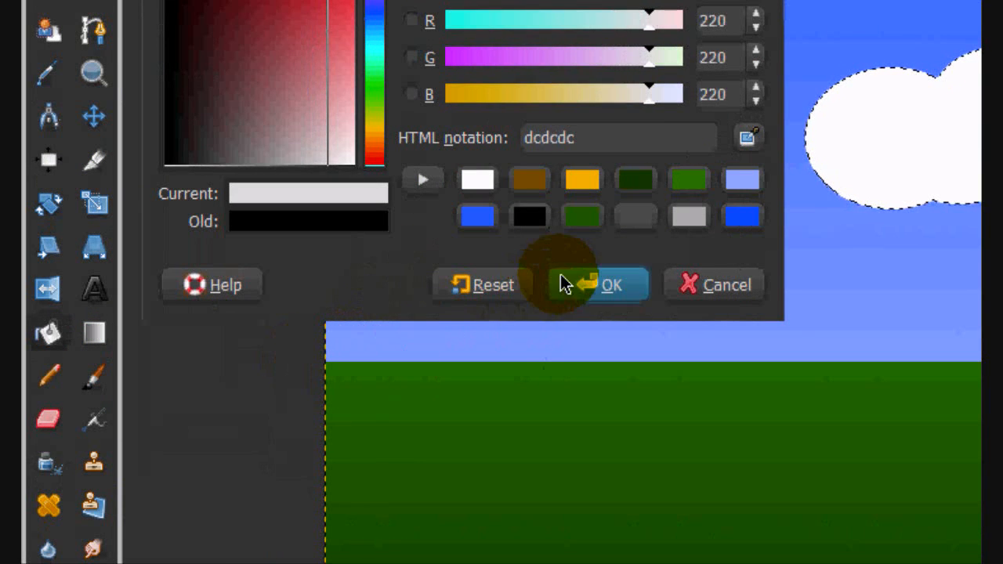
- Try blending a vertical white-to-grey gradient through both selected clouds at once, undoing each attempt
left_click(97, 329)
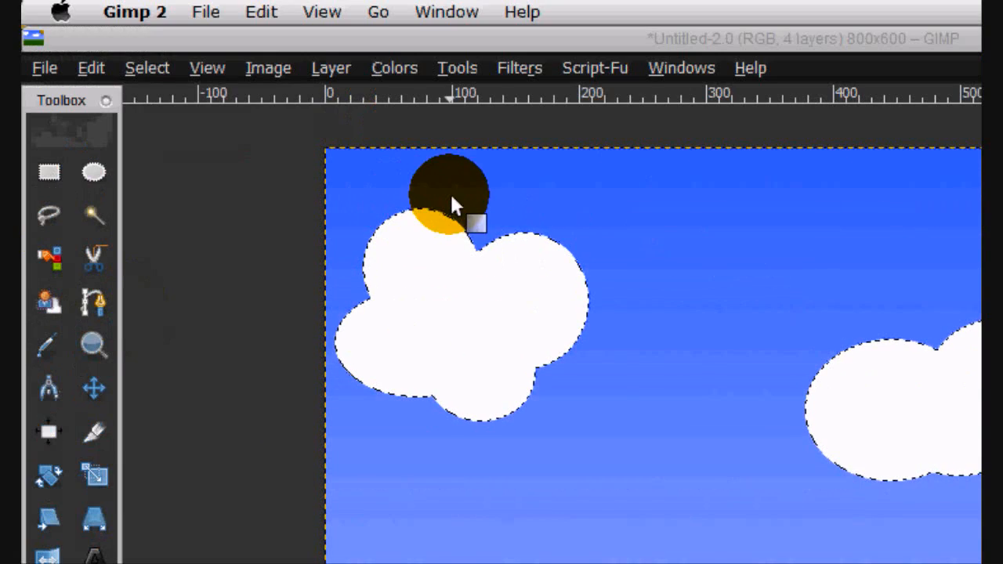
mouse_move(460, 192)
left_mouse_down()
mouse_move(512, 303)
mouse_move(471, 285)
left_mouse_up()
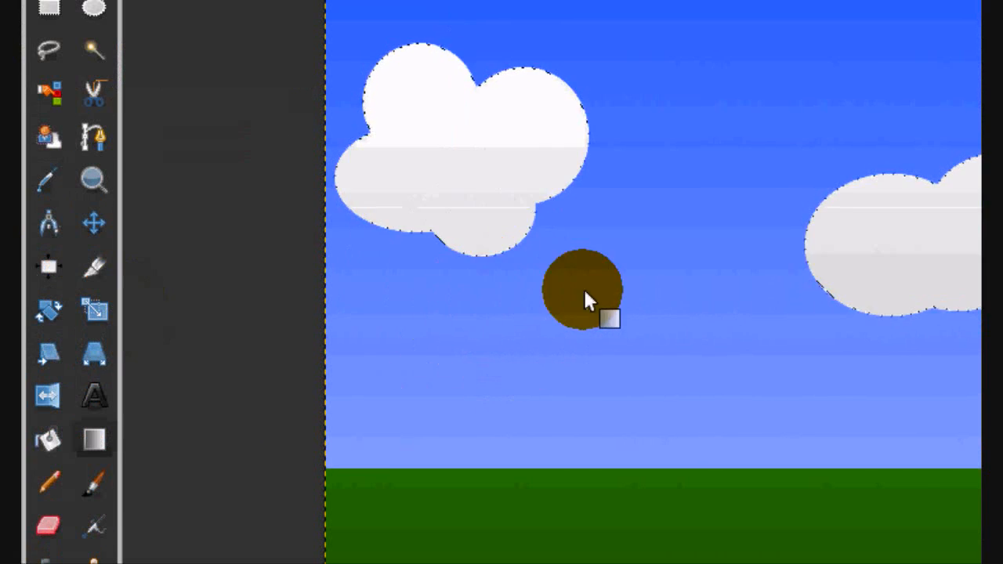
key("ctrl+shift+a")
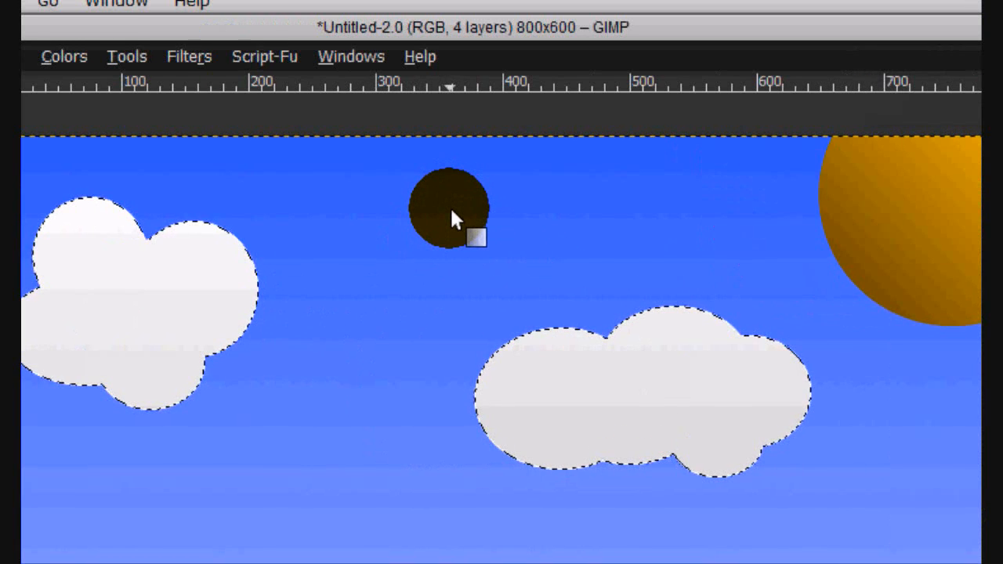
left_click_drag(443, 213, 444, 302)
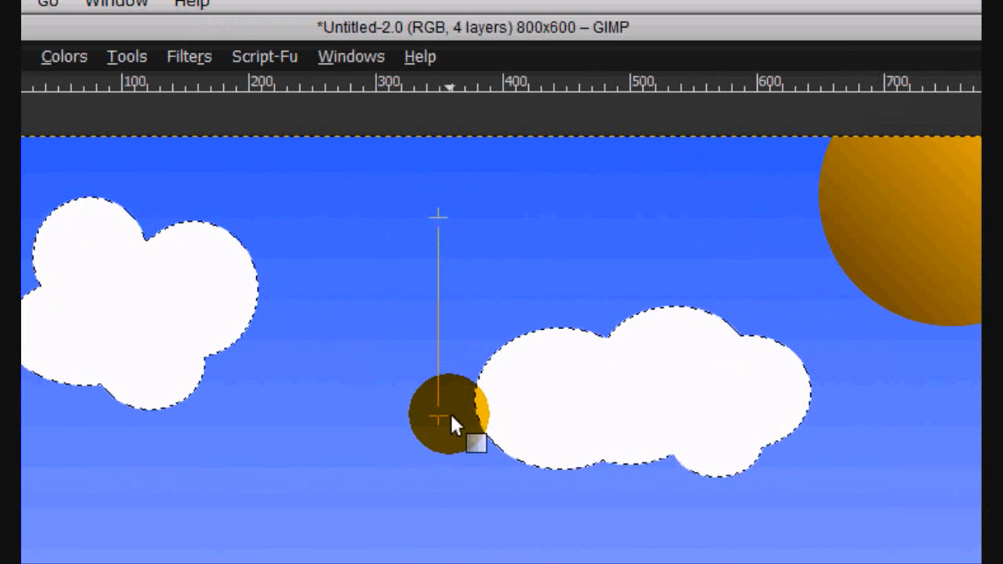
left_click_drag(451, 416, 451, 417)
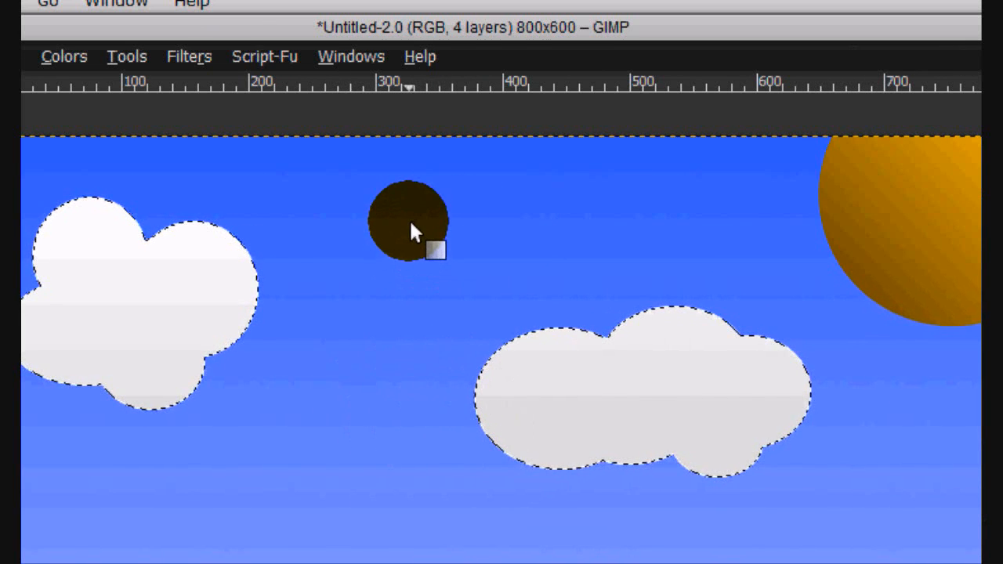
key("ctrl+z")
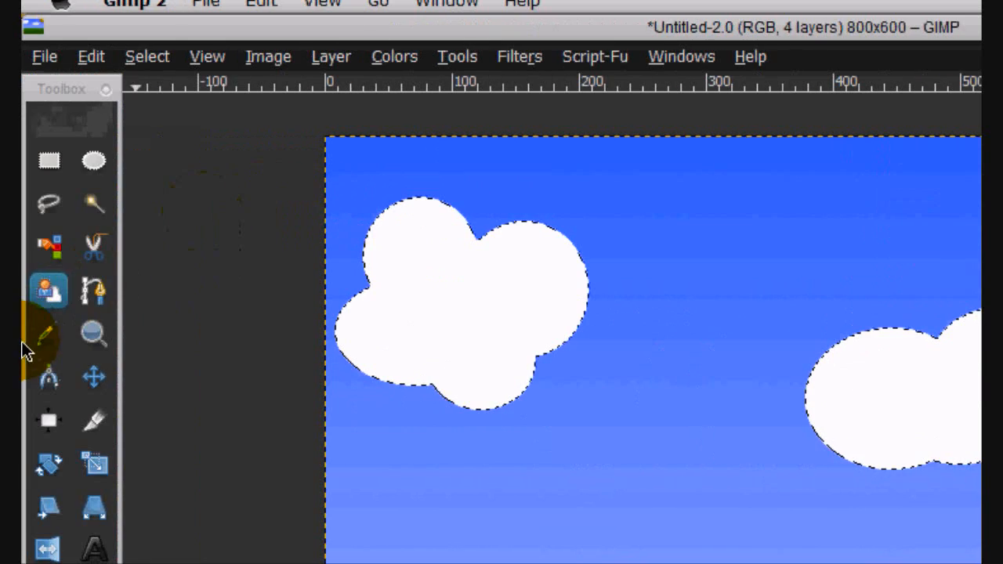
- Subtract the right cloud from the selection with a Rectangle Select in subtract mode, leaving only the left cloud selected
left_click(45, 168)
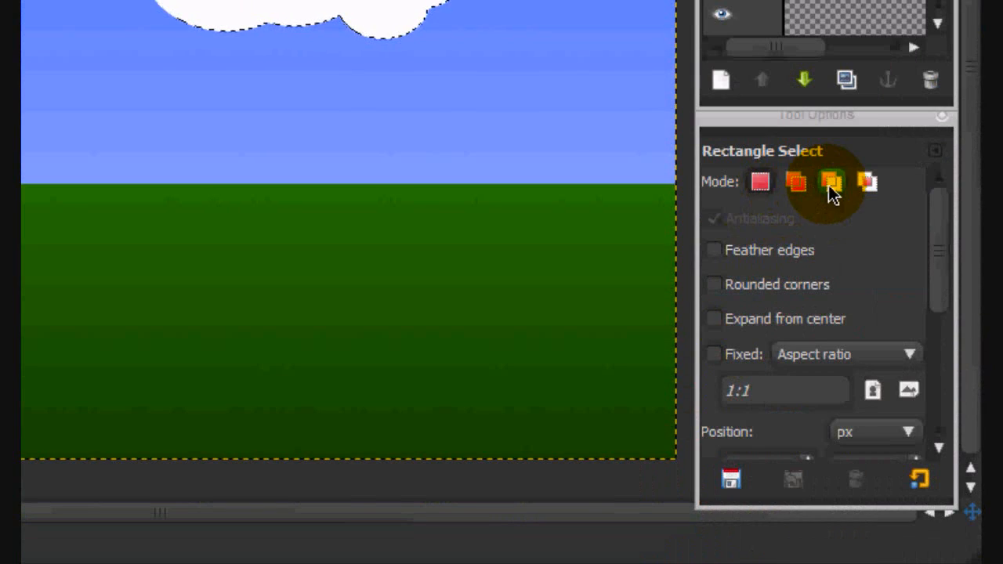
left_click(833, 192)
left_click_drag(367, 147, 578, 291)
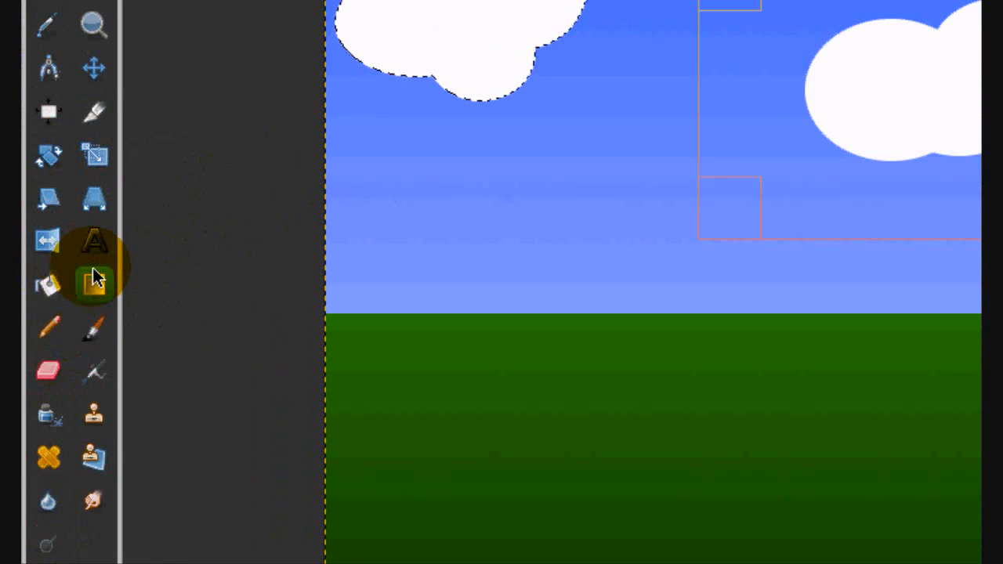
- Blend a vertical white-to-light-grey gradient from the top to the bottom of the selected left cloud
left_click(94, 281)
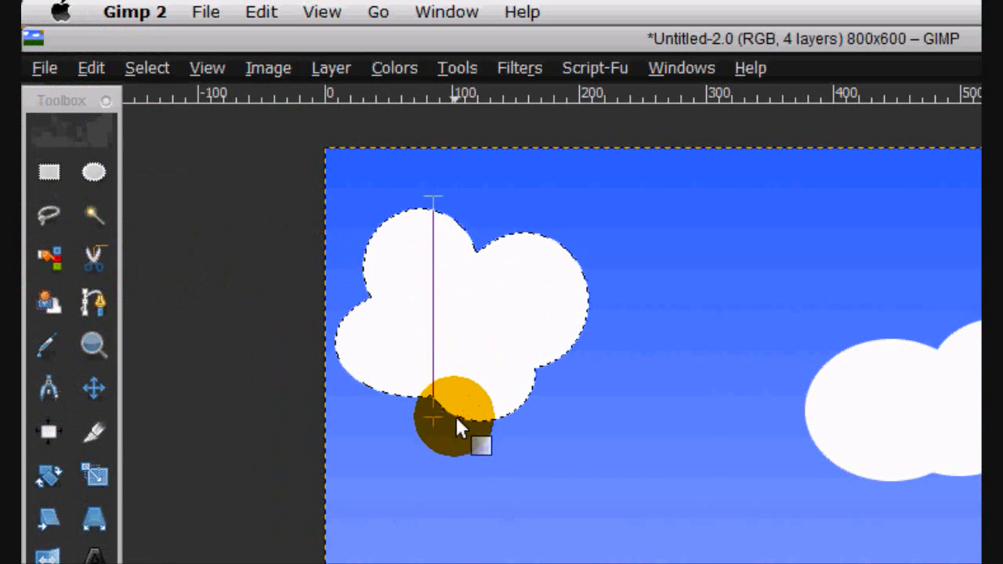
left_click_drag(457, 421, 438, 408)
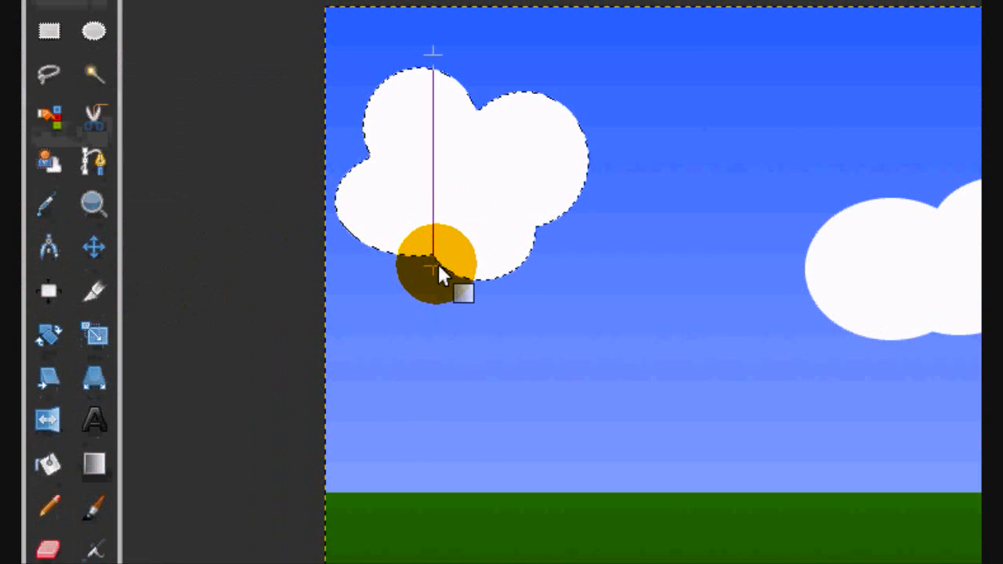
left_click_drag(439, 271, 443, 150)
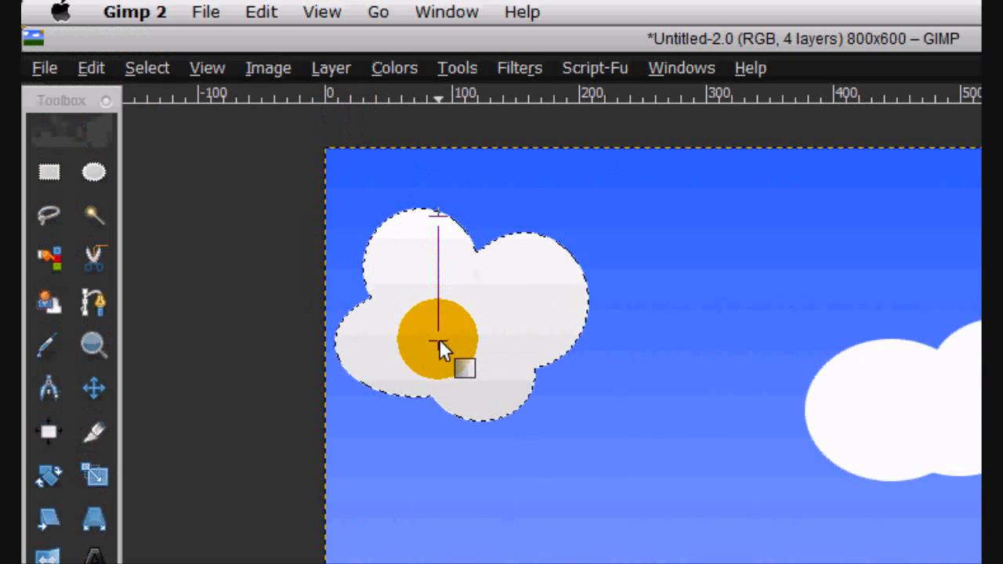
mouse_move(439, 347)
left_mouse_down()
mouse_move(439, 334)
mouse_move(439, 364)
left_mouse_up()
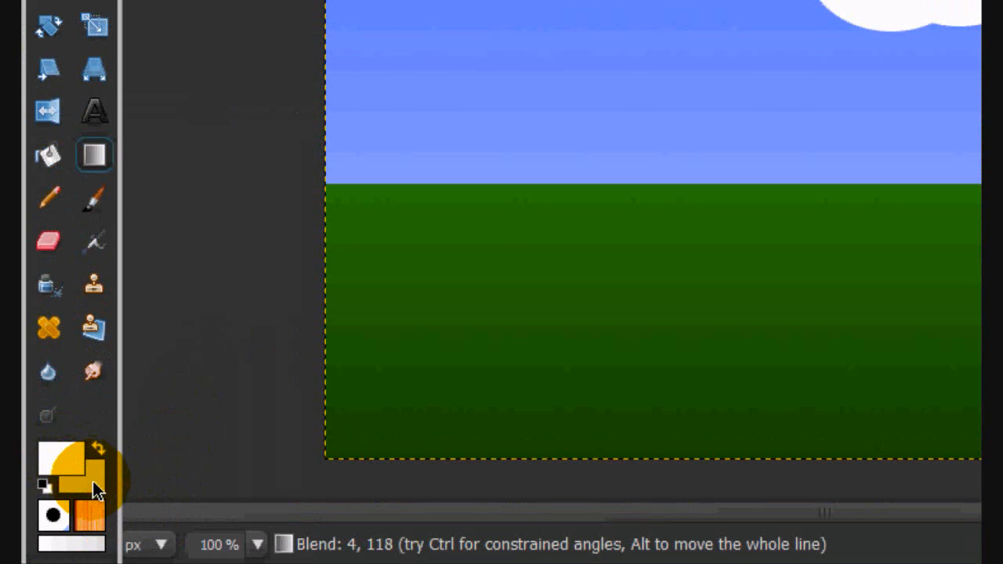
- Set the background colour to a darker grey and blend a vertical white-to-grey gradient down through the left cloud
left_click(93, 483)
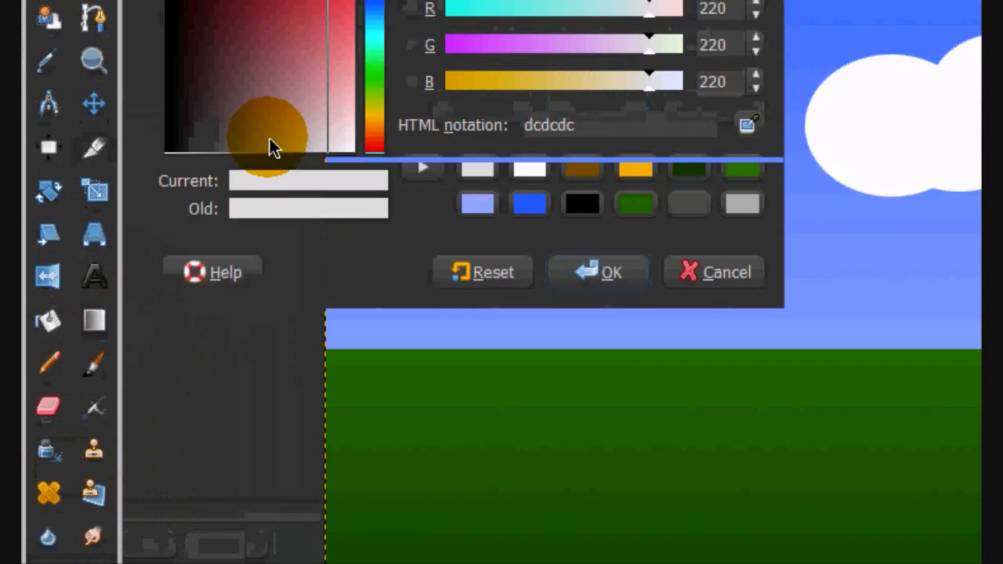
left_click_drag(331, 284, 304, 400)
left_click(603, 439)
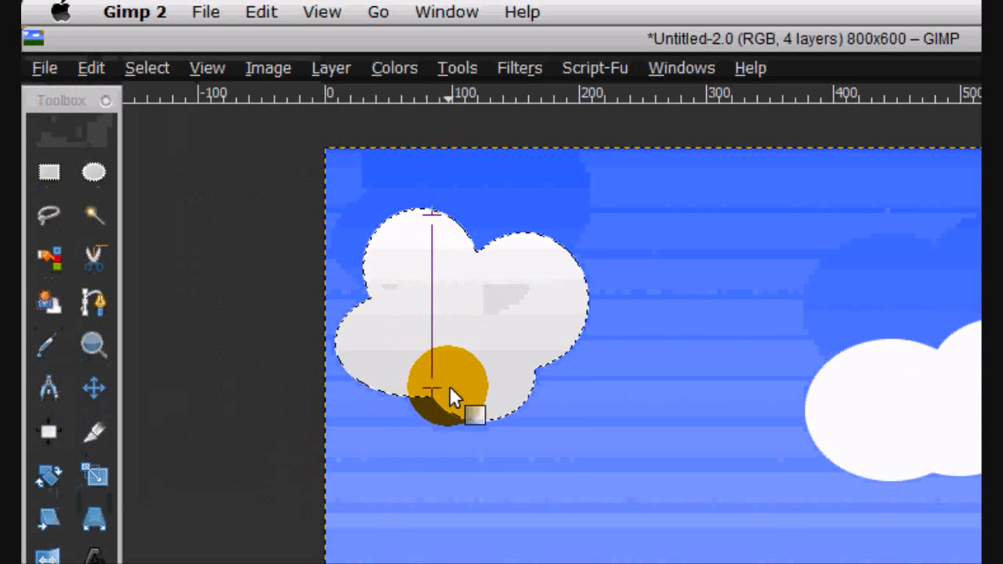
left_click_drag(449, 385, 449, 384)
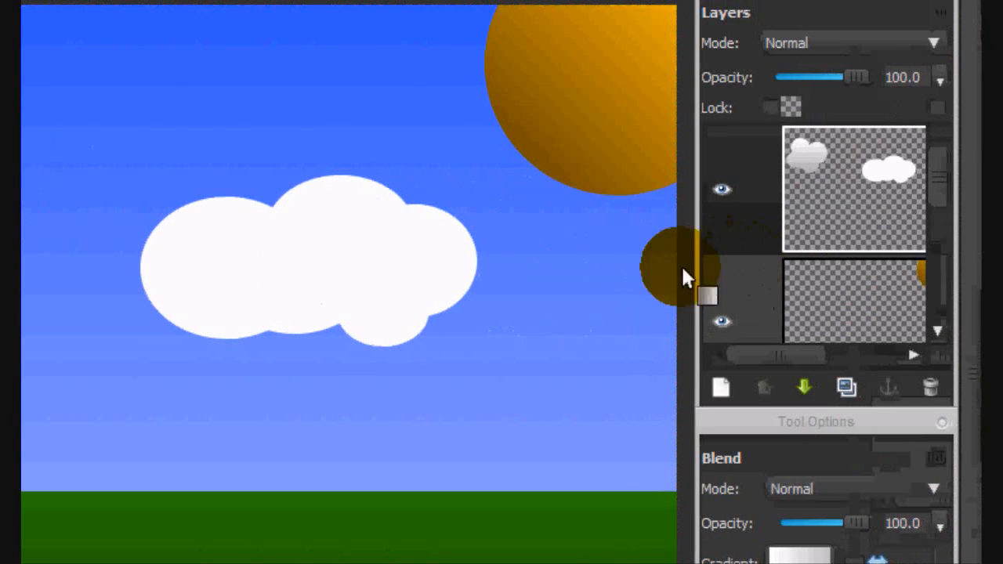
- Select the cloud layer's opaque areas from its alpha and subtract a rectangle around the left cloud, leaving the right cloud selected
right_click(875, 177)
left_click(709, 477)
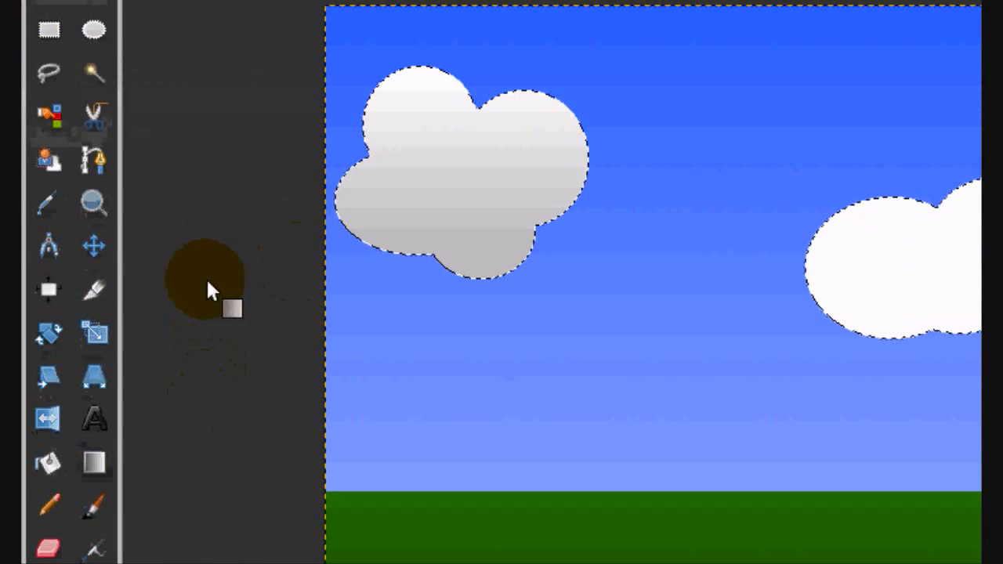
left_click(49, 29)
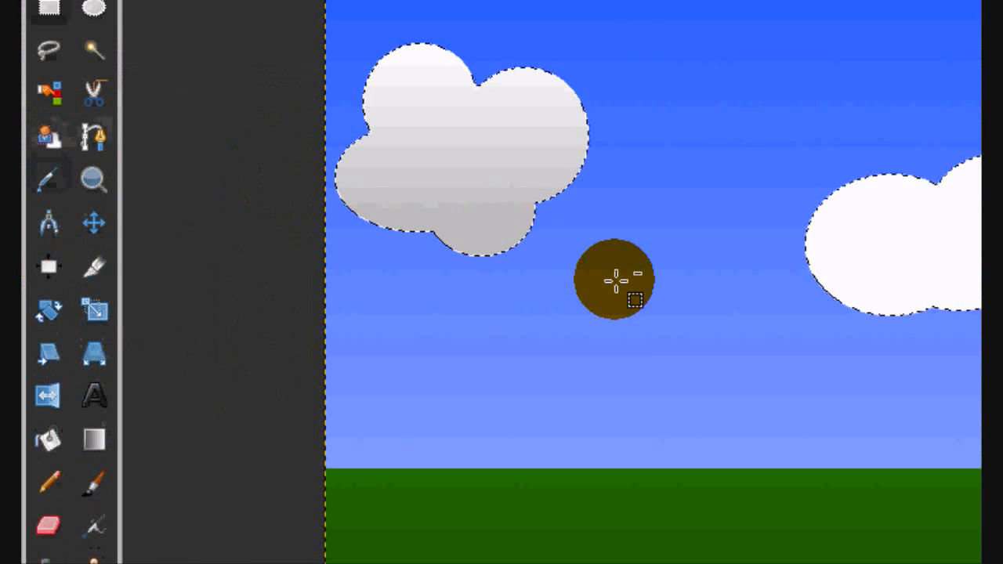
left_click_drag(280, 11, 650, 291)
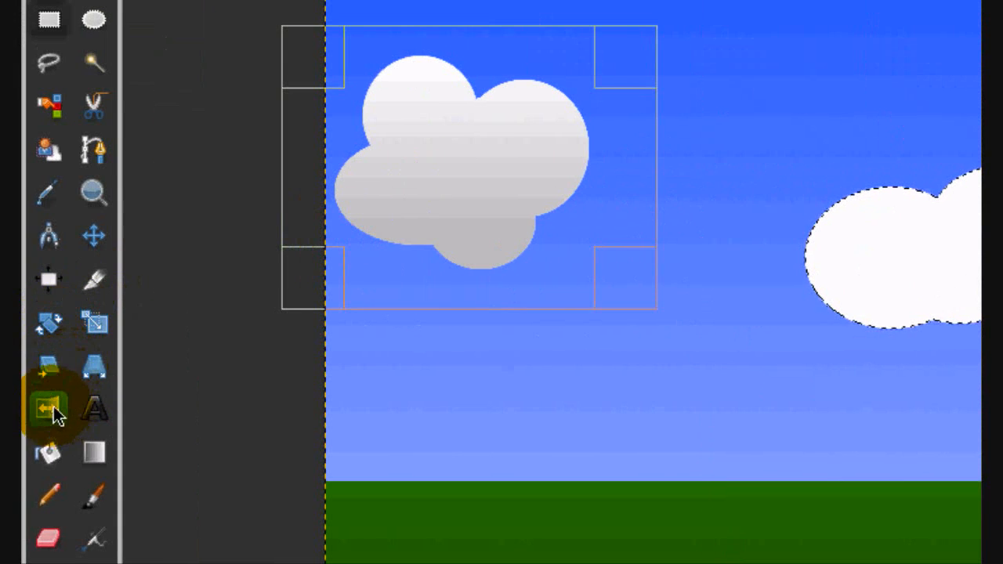
- Blend a vertical white-to-grey gradient from the top to the bottom of the right cloud, and clear the selection
left_click(94, 453)
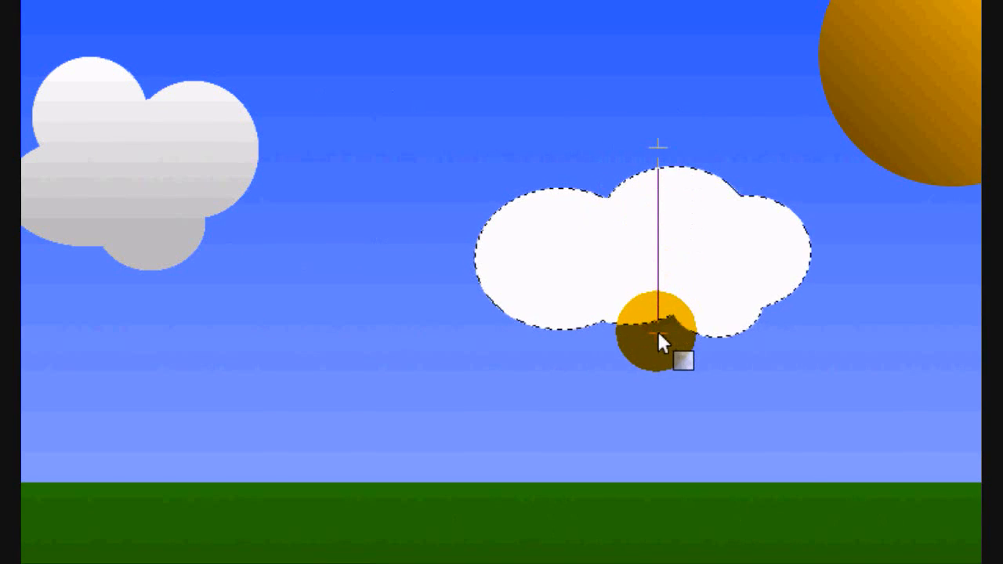
left_click_drag(657, 329, 657, 330)
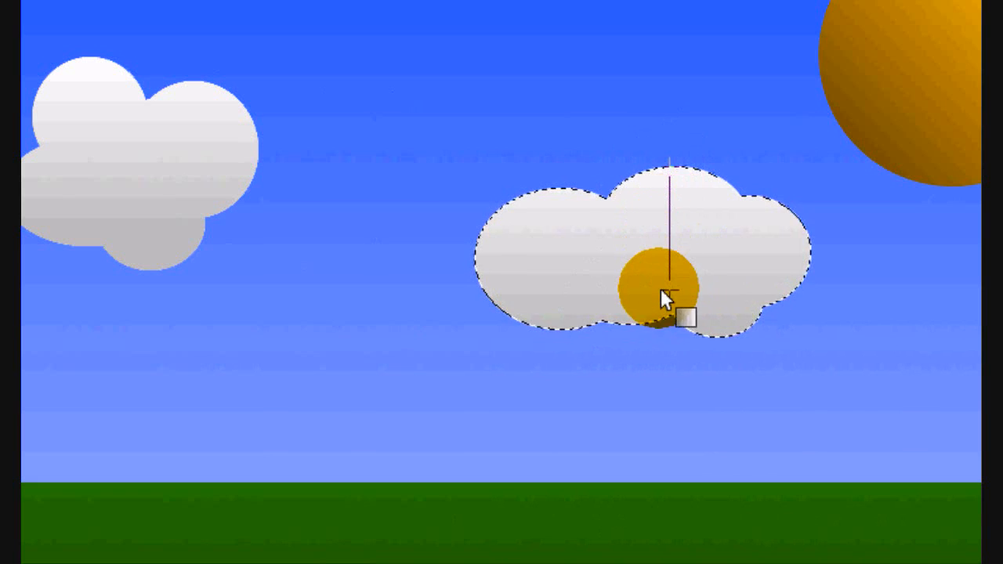
left_click_drag(661, 290, 671, 314)
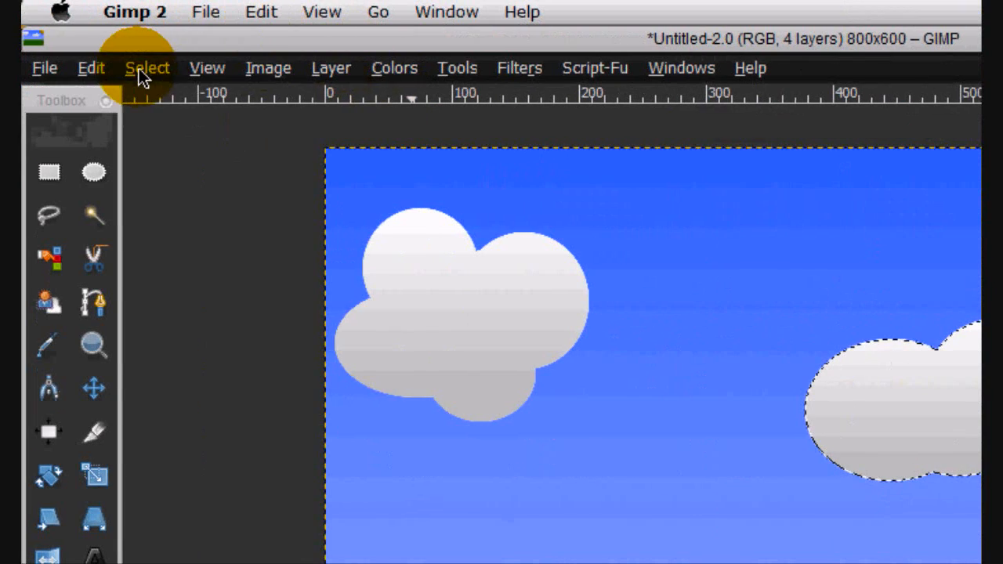
left_click(147, 67)
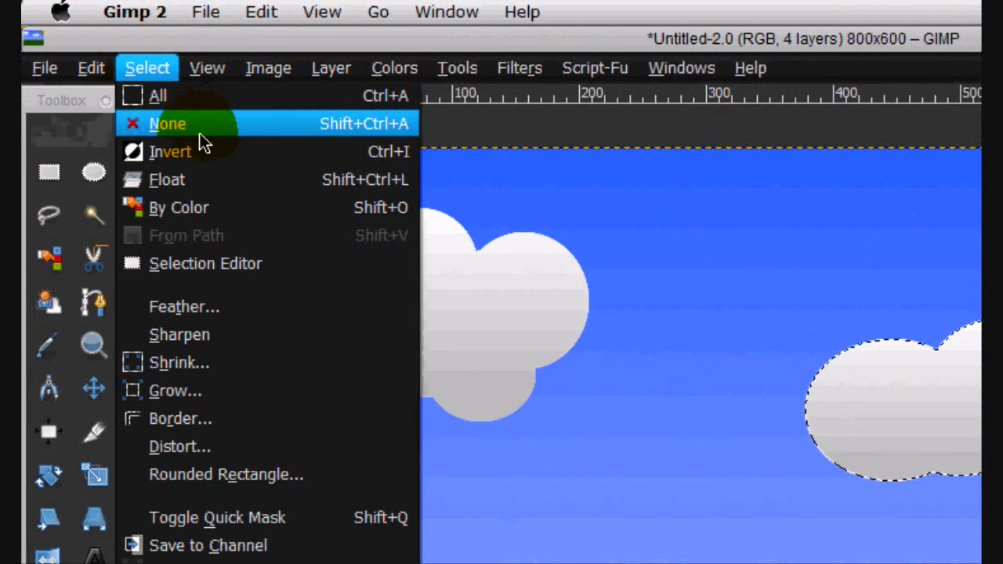
left_click(196, 127)
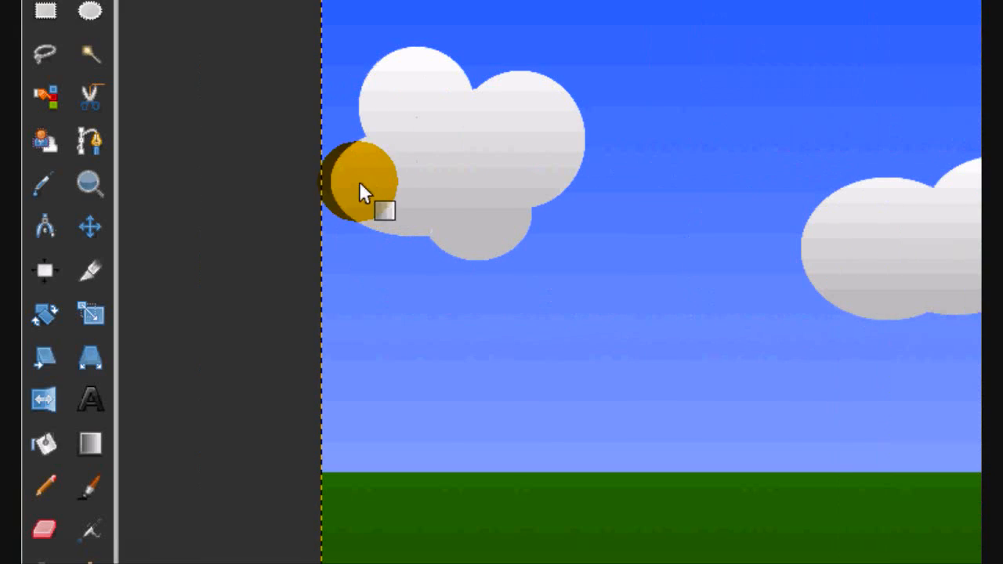
- Add the white text "Gimp Tutorials" in a wide text frame beginning below the clouds and extending over the grass
left_click(62, 392)
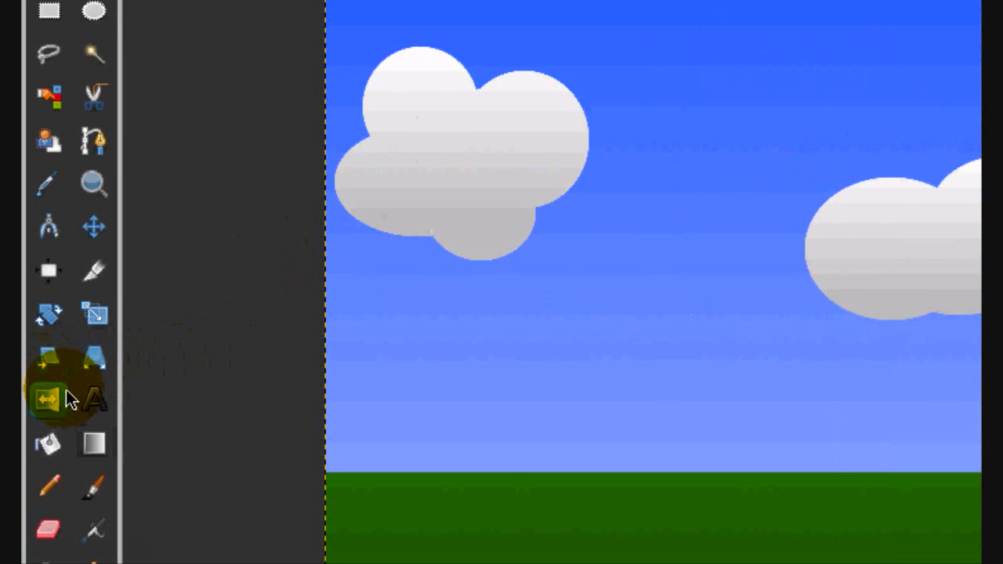
left_click(679, 273)
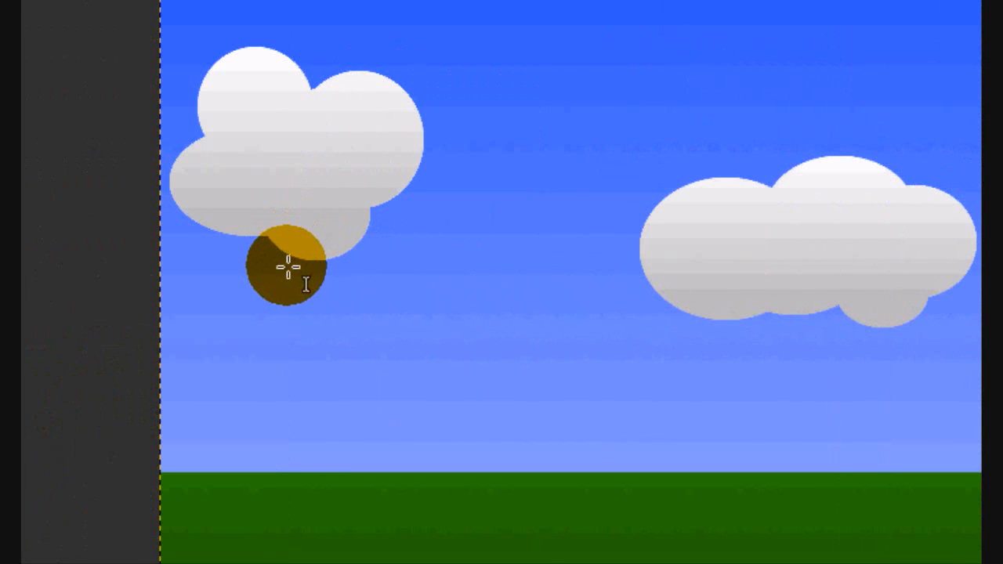
left_click_drag(264, 335, 1002, 549)
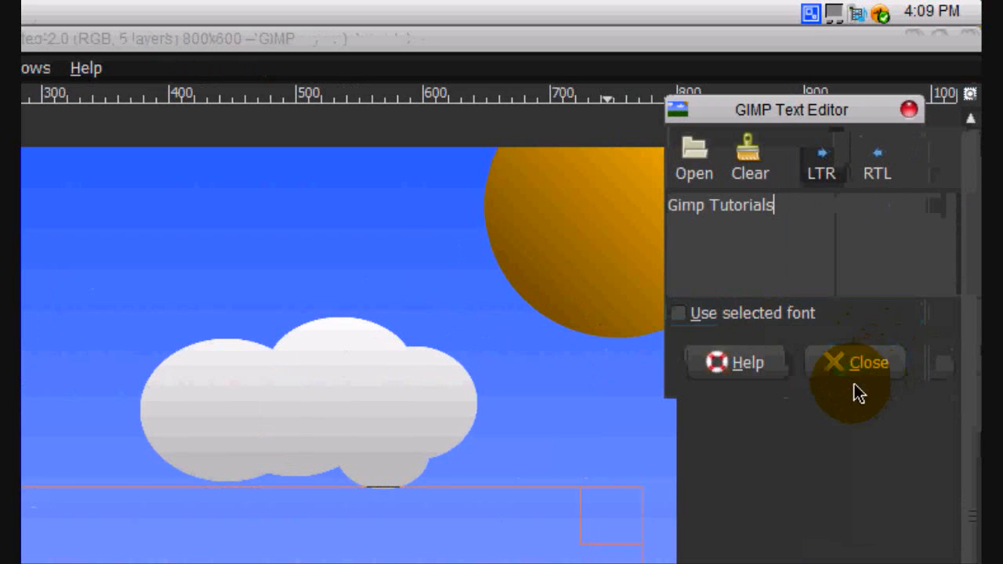
left_click(1002, 378)
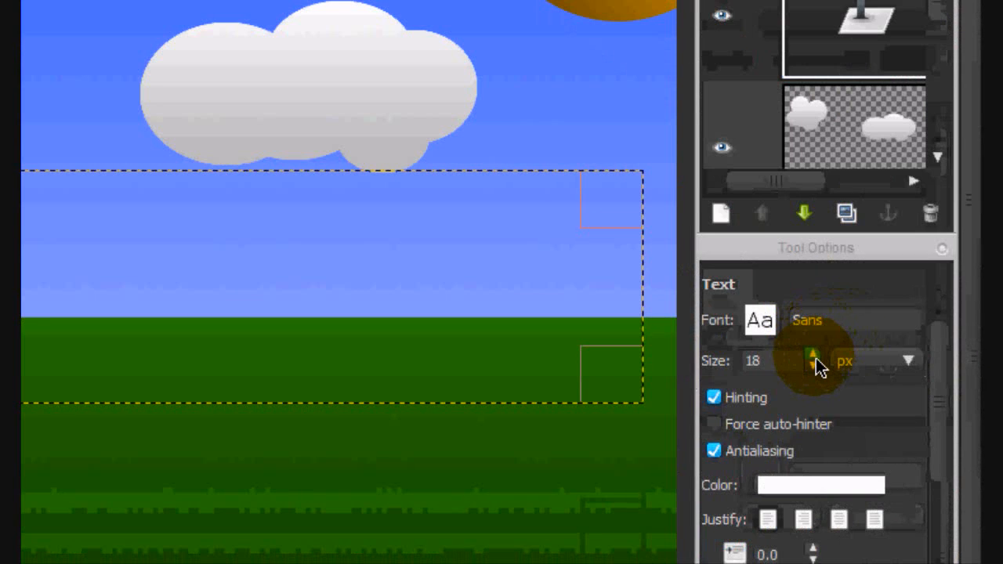
- Set the title's text size to 116 px and widen its frame on both sides so the whole title fits
left_click(813, 357)
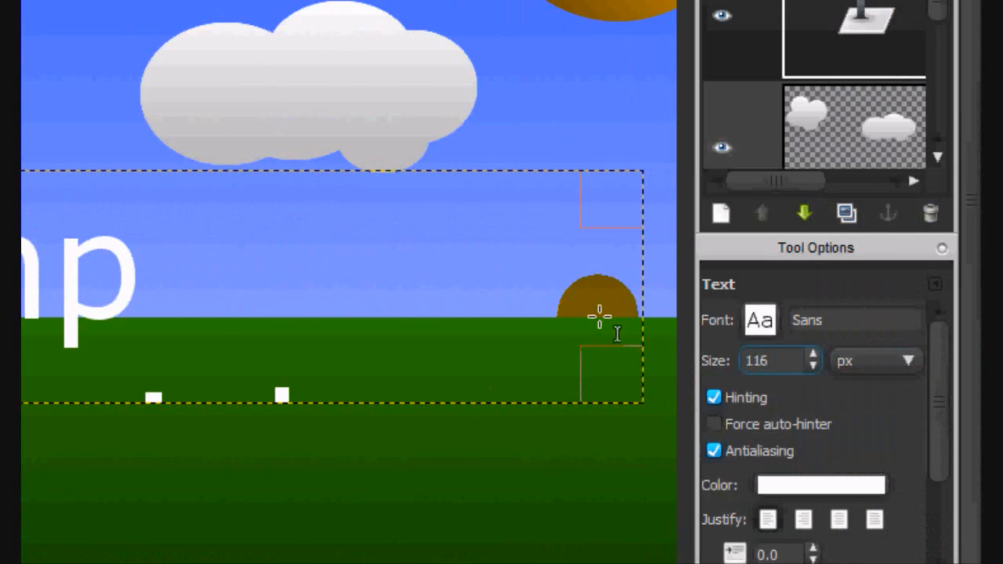
left_click_drag(601, 300, 709, 282)
left_click(856, 46)
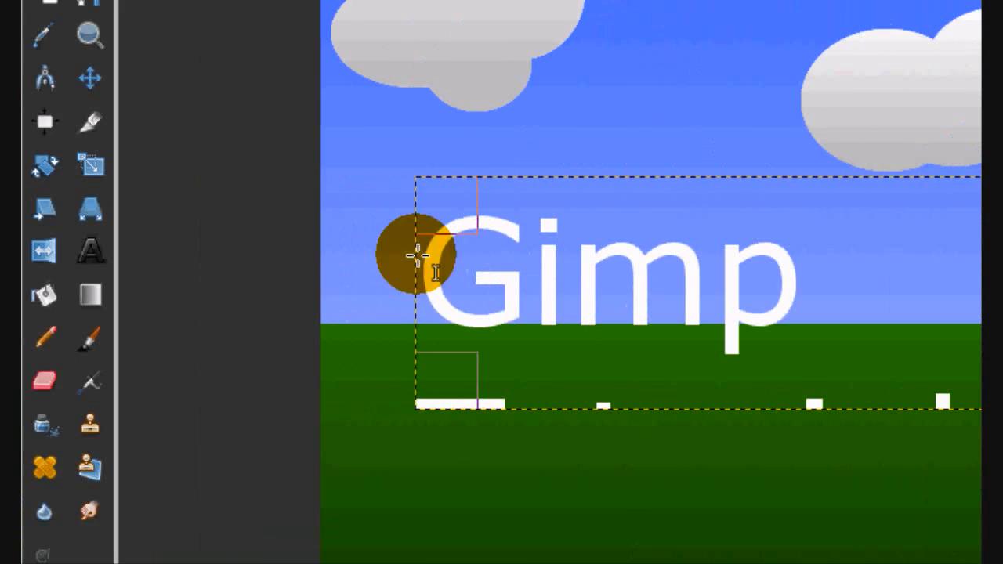
left_click_drag(339, 287, 318, 287)
left_click(861, 227)
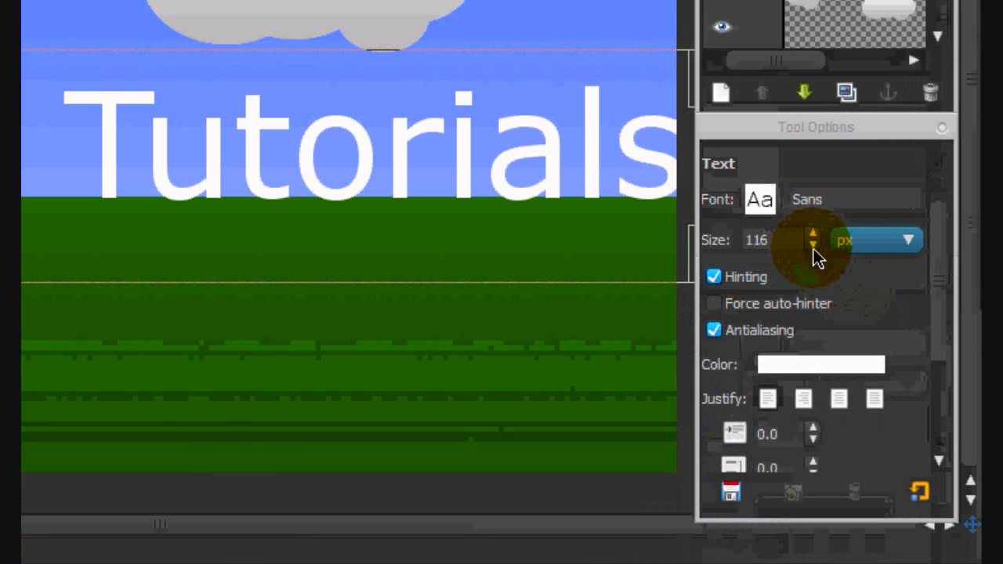
- Set the title's text size to 113 px and move the text slightly to the right, inside the image's left edge
left_click(813, 256)
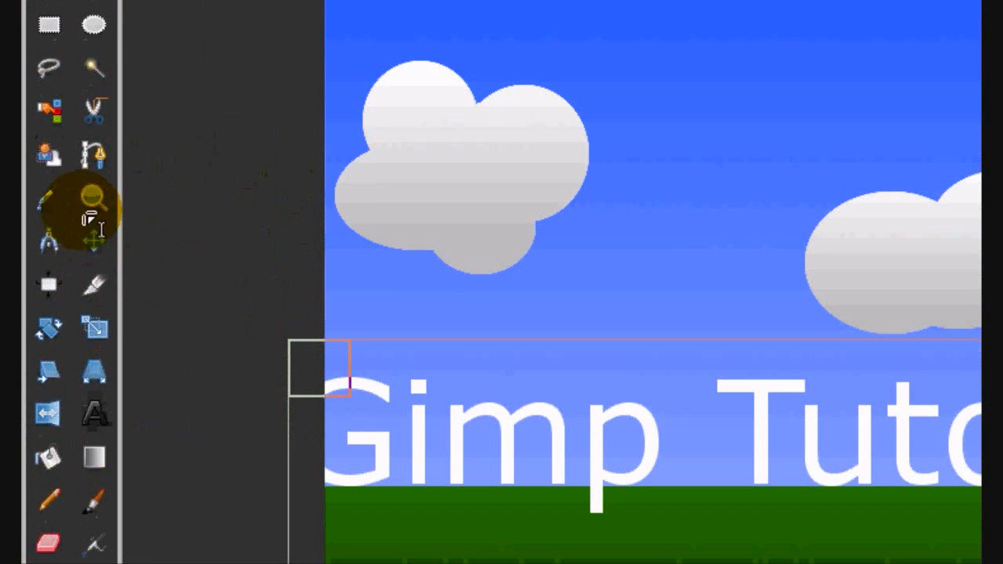
left_click(91, 240)
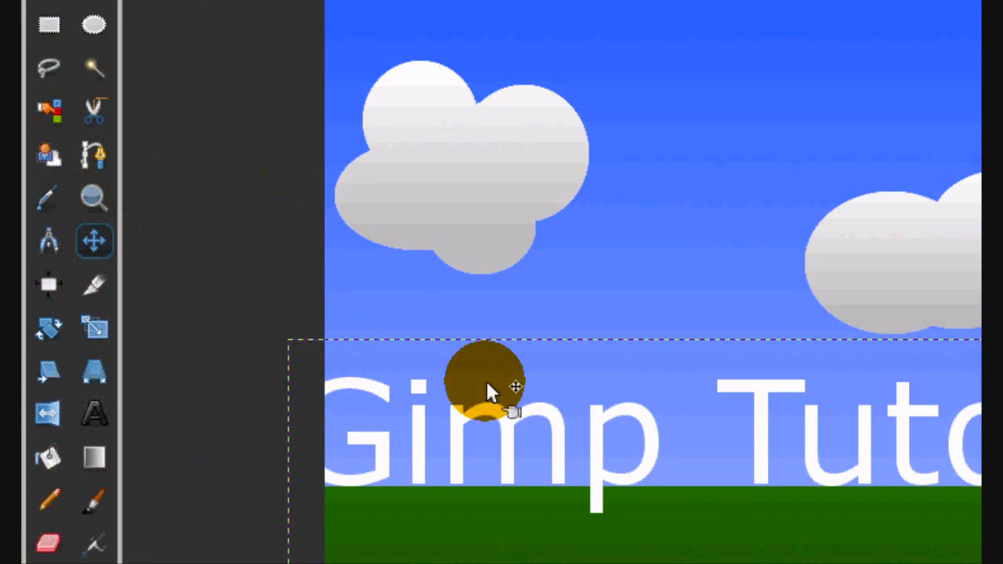
left_click_drag(600, 304, 626, 295)
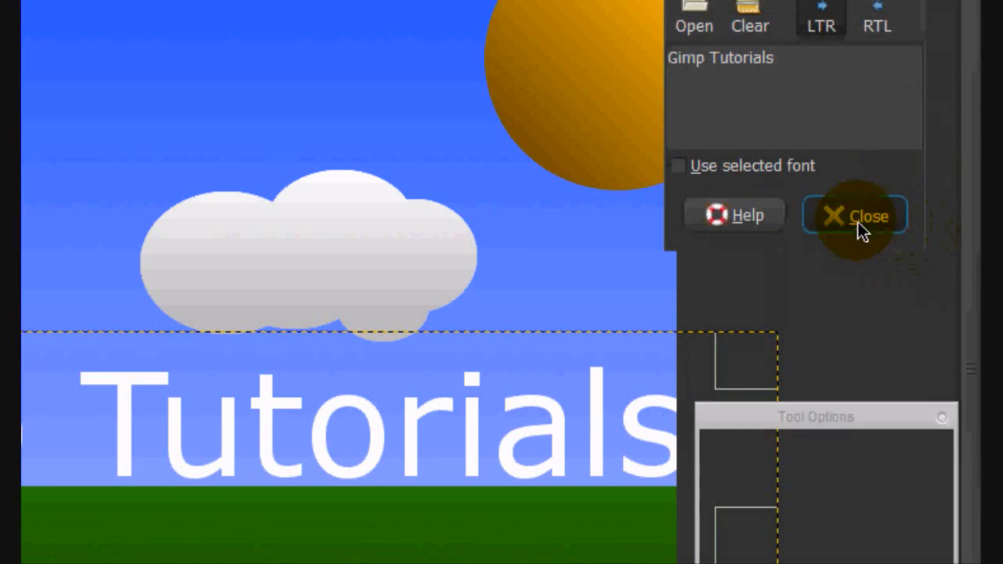
- Set the title's text size to 111 px and tighten the text frame's height and right side around the words
left_click(862, 71)
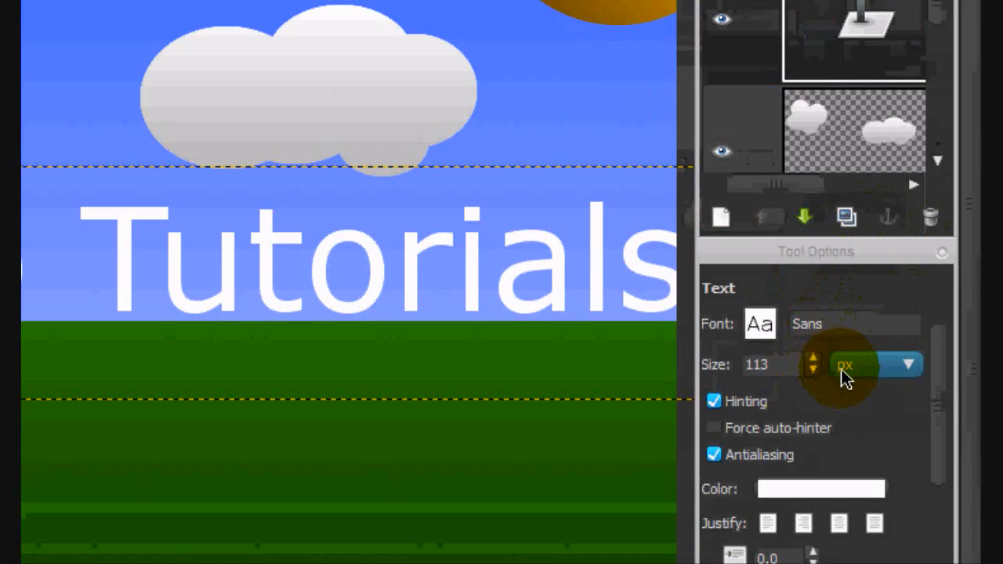
left_click(814, 369)
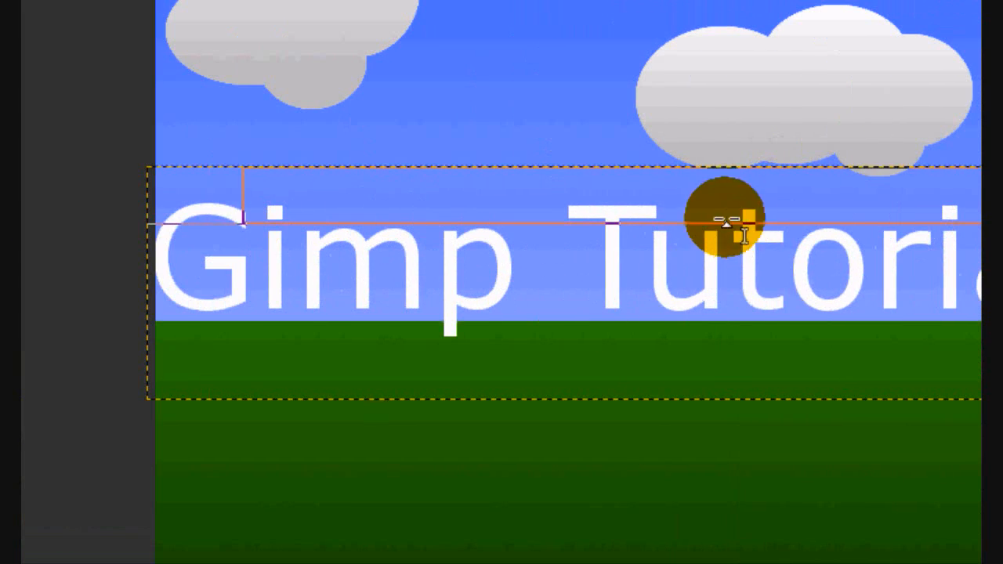
mouse_move(667, 351)
left_mouse_down()
mouse_move(658, 280)
mouse_move(679, 269)
mouse_move(601, 189)
mouse_move(586, 322)
left_mouse_up()
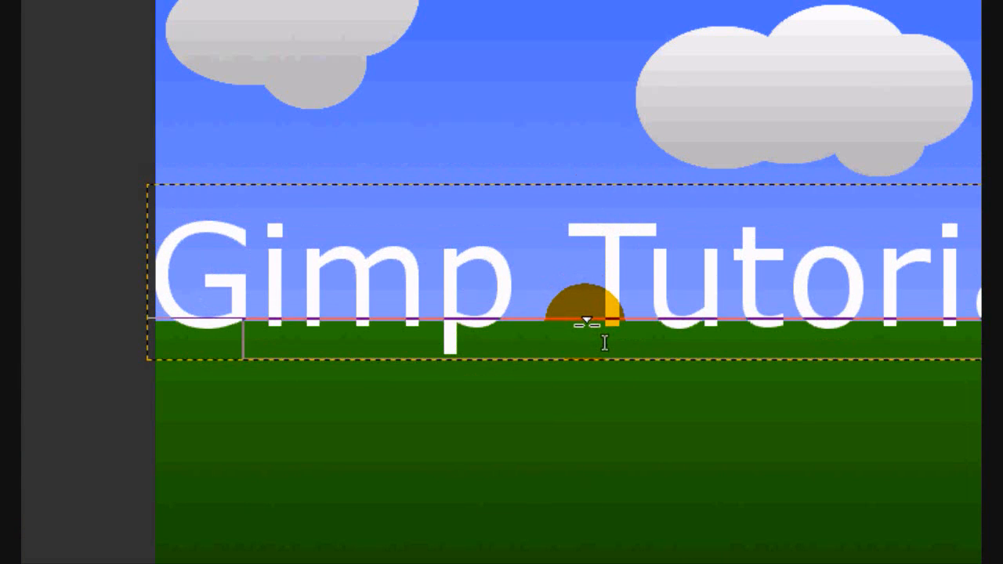
left_click_drag(713, 258, 612, 269)
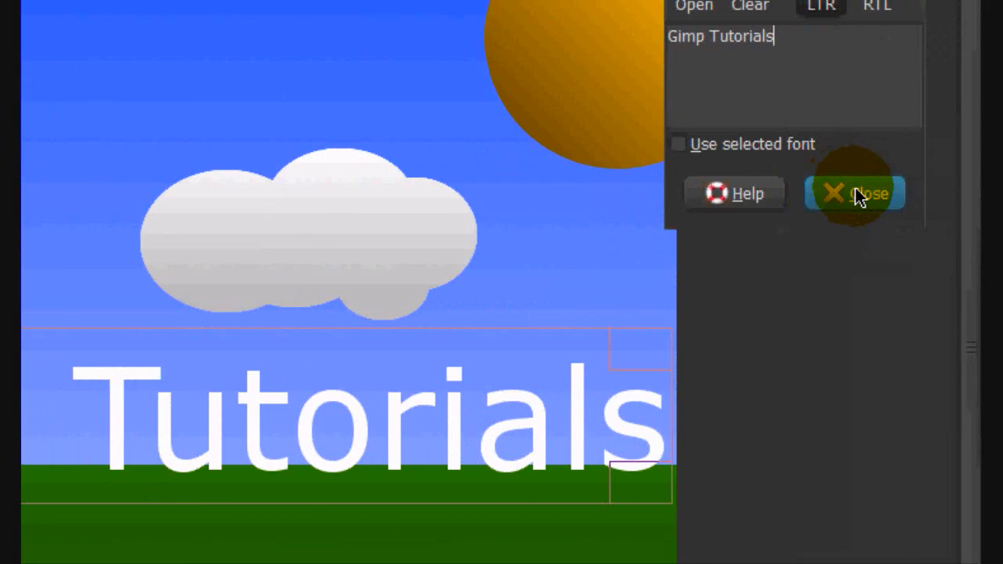
left_click(856, 51)
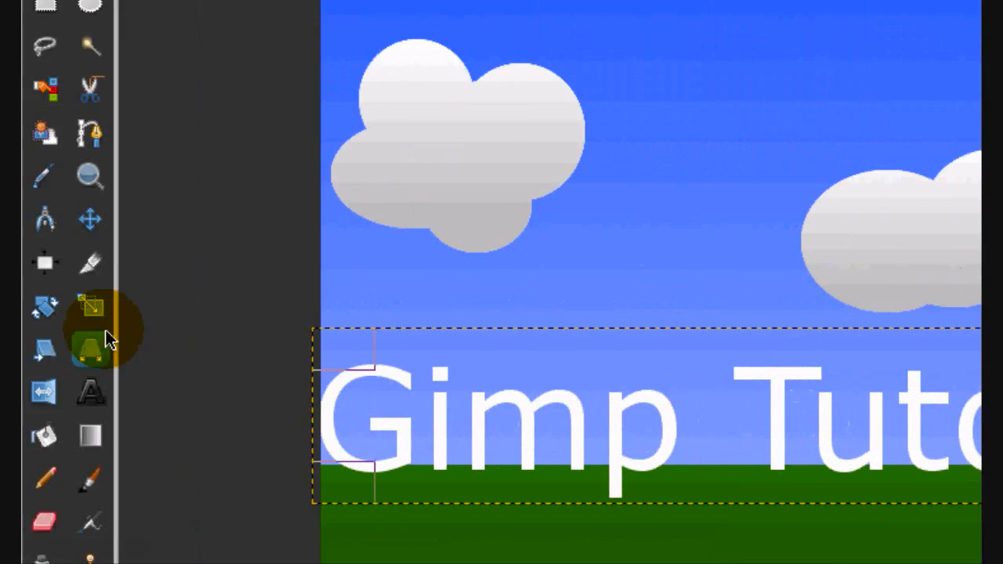
- Change the title's font to Rockwell Bold and its size to 107 px
left_click(100, 187)
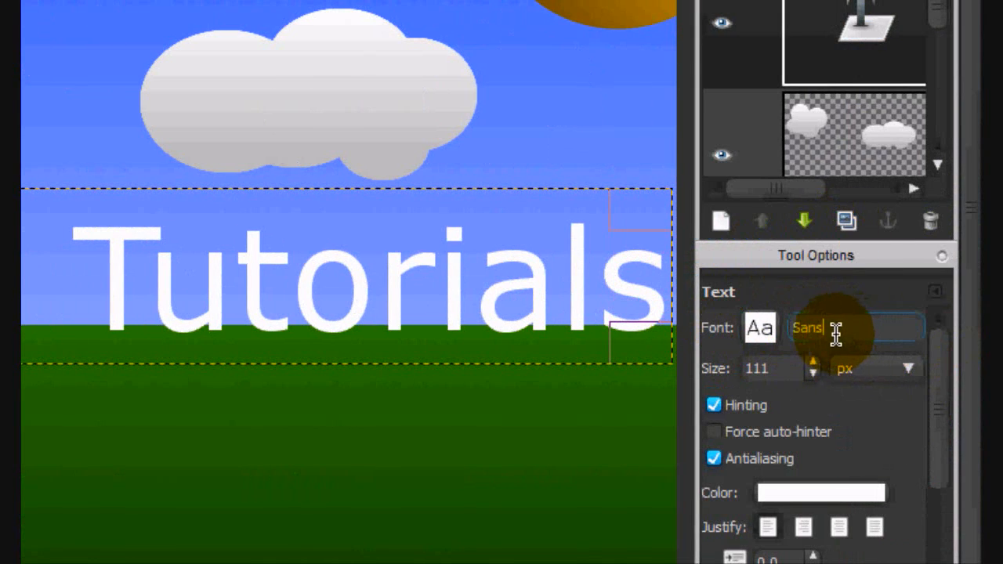
left_click(772, 328)
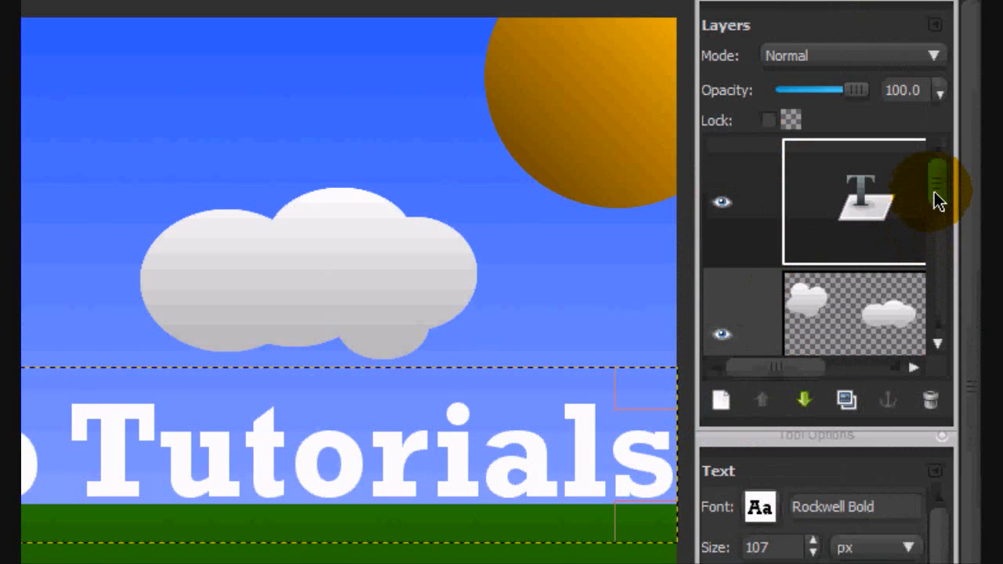
left_click(936, 197)
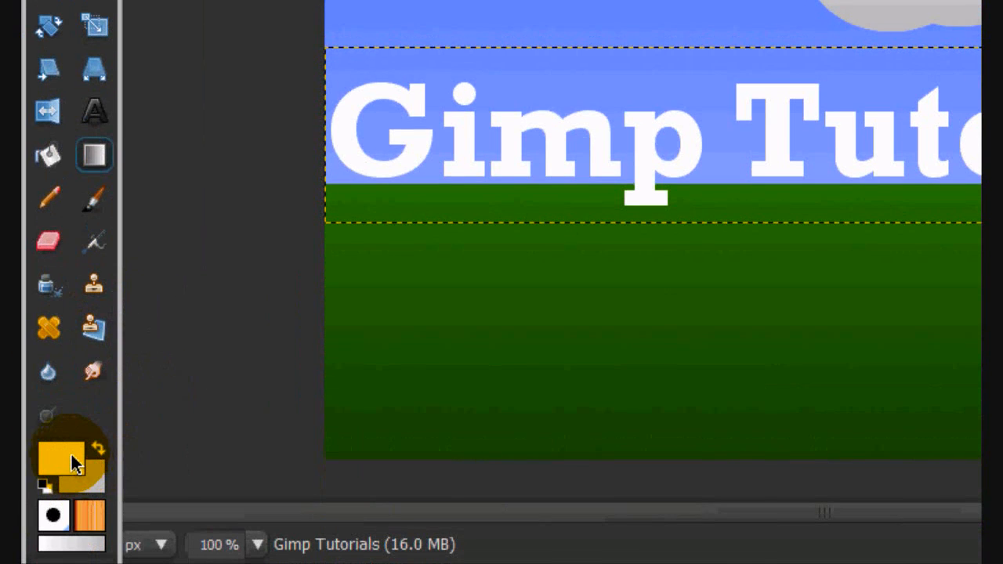
- Set the foreground colour to pure green (00ff00) for the Blend tool
left_click(72, 563)
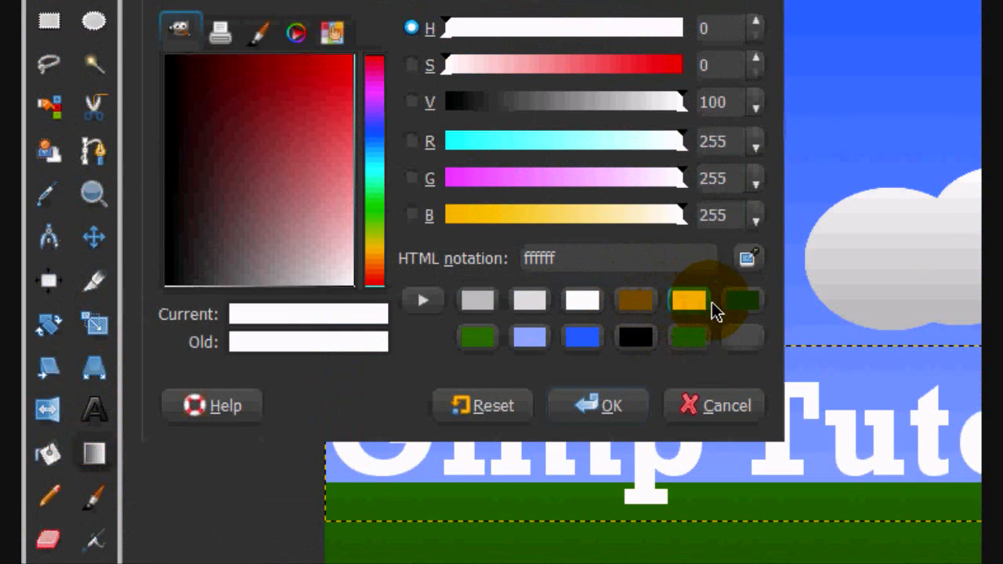
left_click_drag(558, 216, 409, 211)
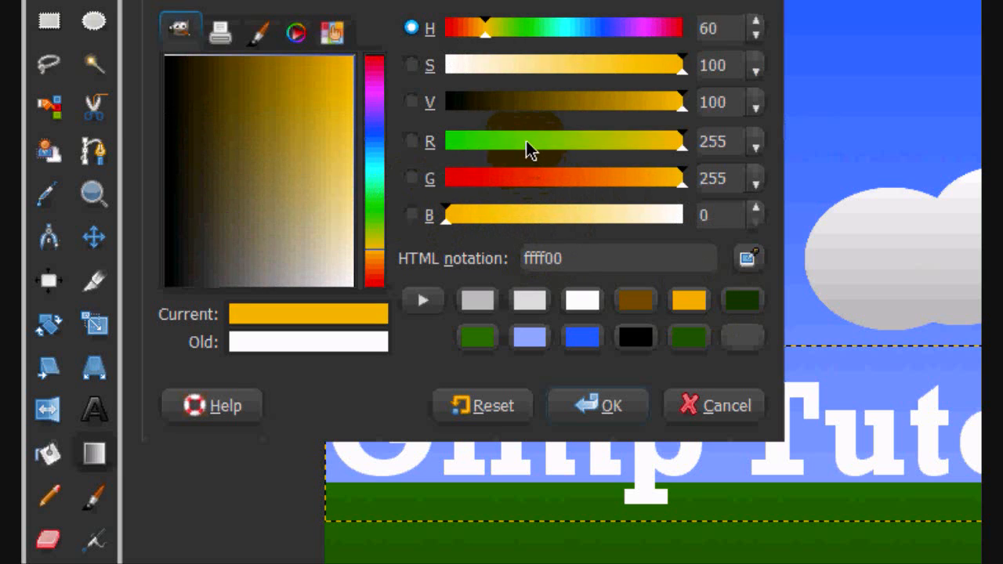
left_click_drag(526, 142, 377, 145)
left_click(589, 416)
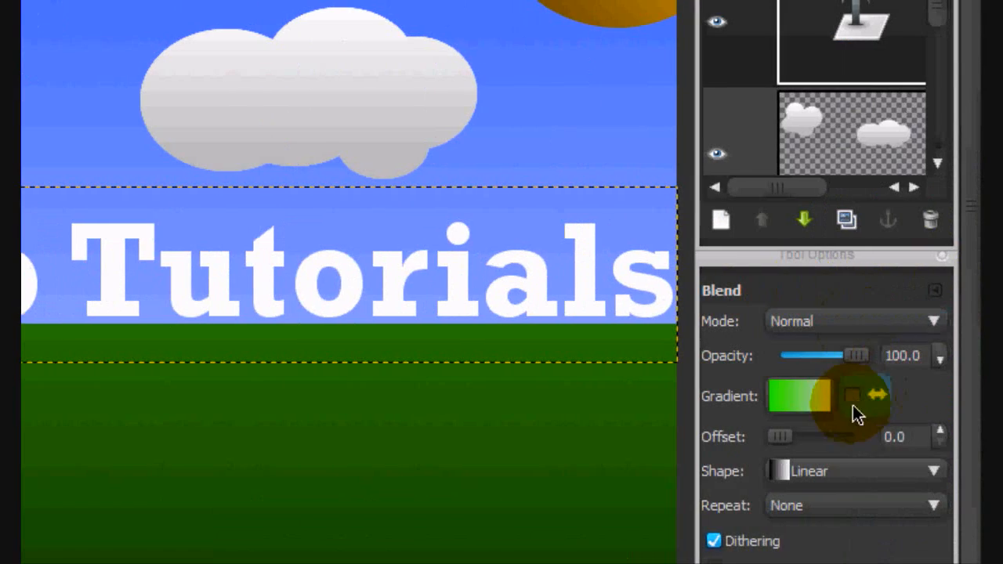
- Set the background colour to pure red (ff0000)
left_click(69, 473)
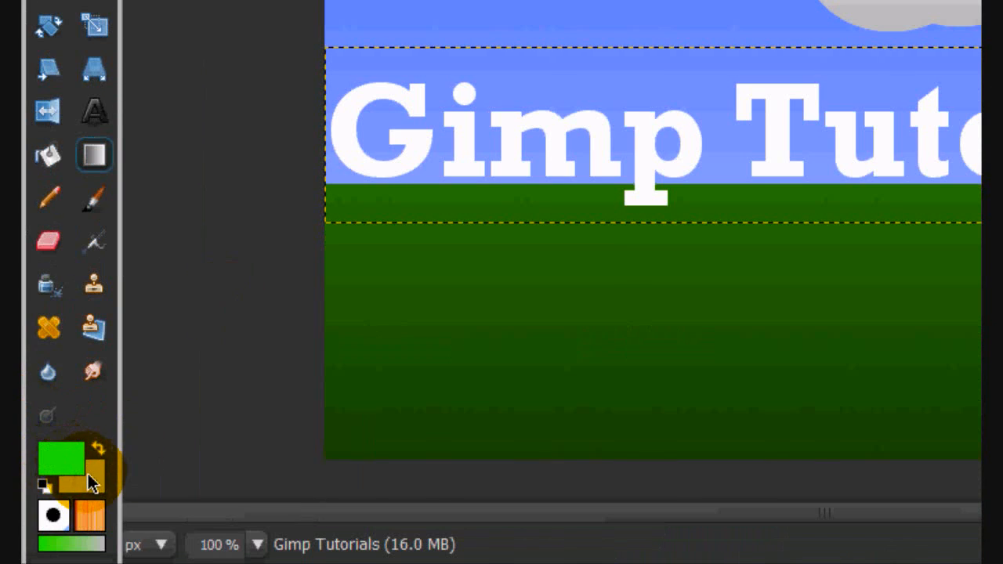
left_click(92, 483)
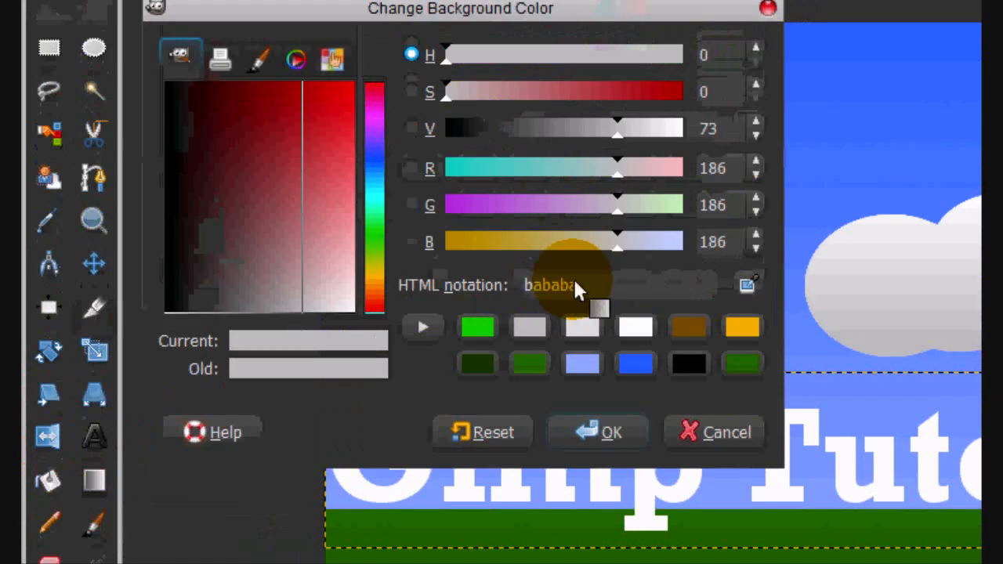
left_click(488, 334)
left_click_drag(275, 202, 279, 47)
left_click_drag(284, 179, 506, 96)
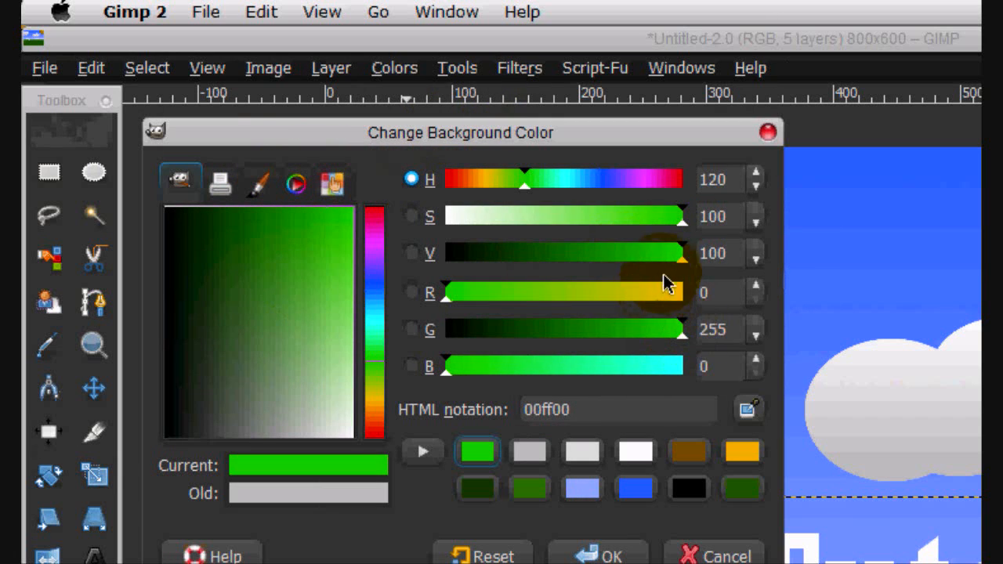
left_click_drag(655, 188, 708, 188)
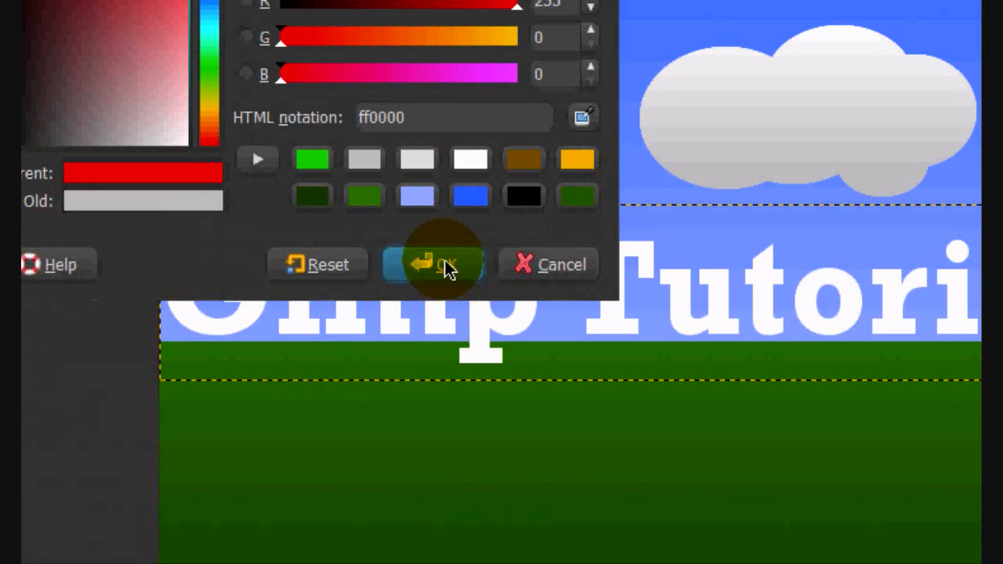
left_click(600, 554)
- Set the foreground colour to a lighter red for the start of the title's gradient
left_click(71, 457)
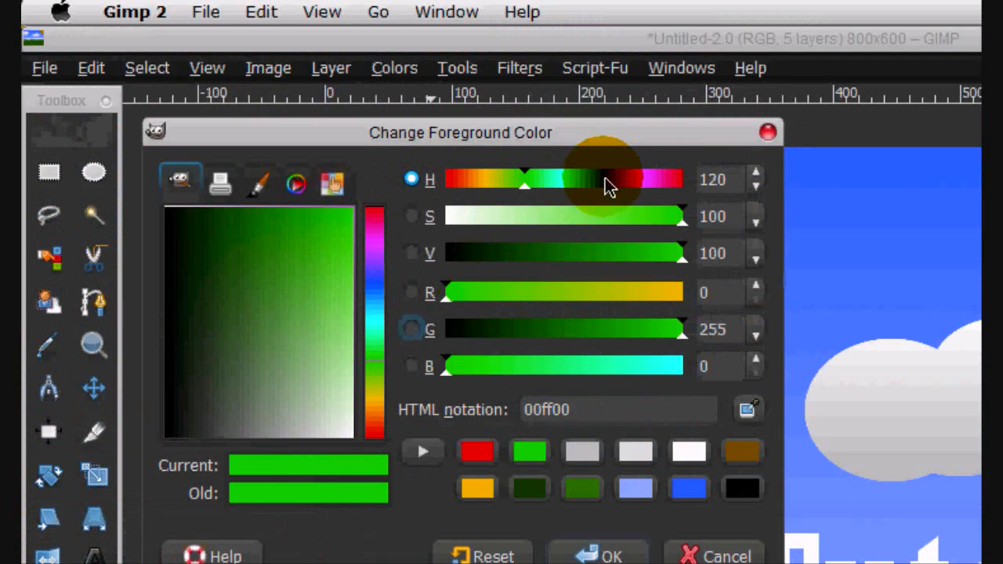
left_click_drag(604, 186, 583, 191)
left_click_drag(79, 285, 170, 324)
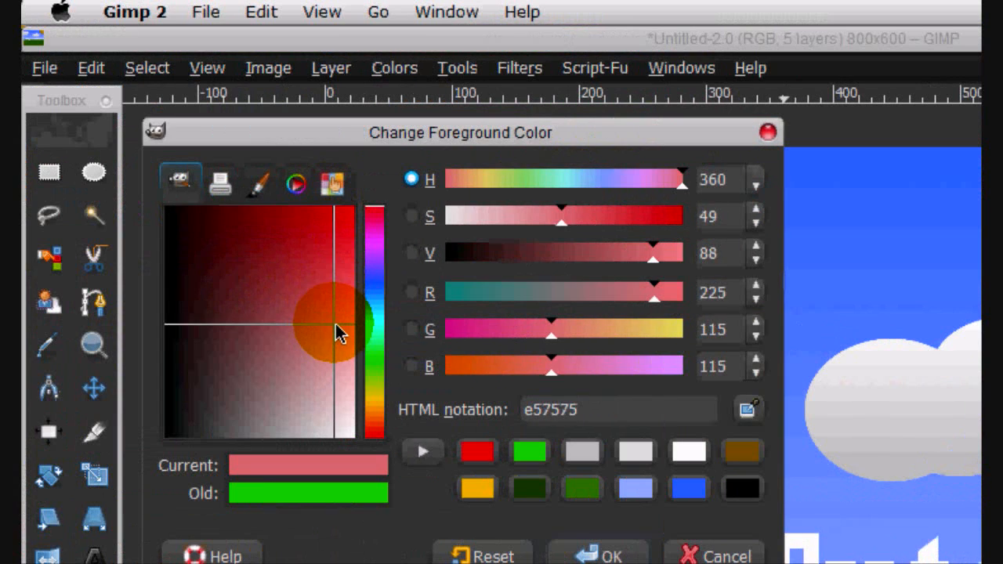
left_click_drag(342, 325, 344, 278)
left_click(596, 554)
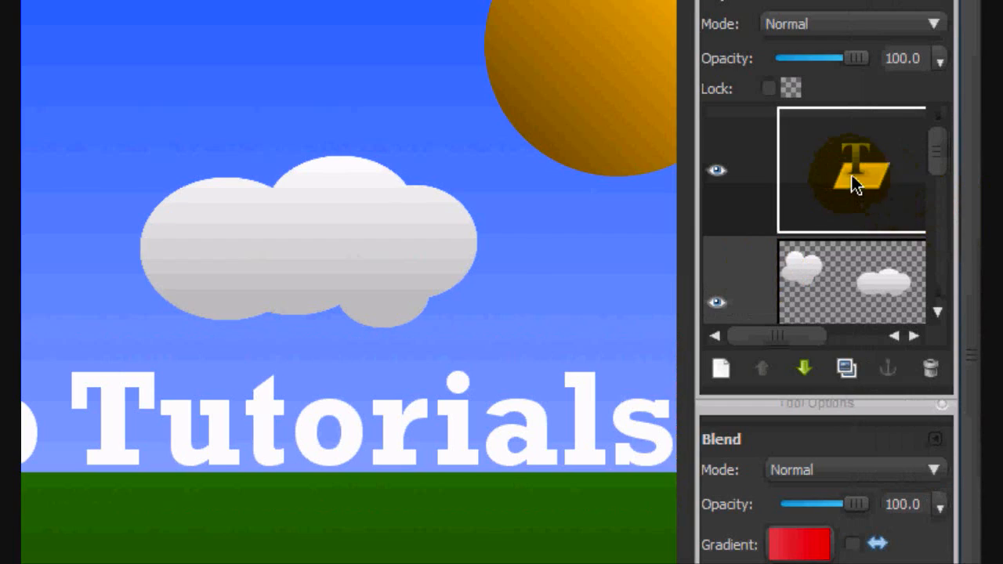
- Select the letters from the text layer's alpha and blend a vertical light-red-to-red gradient down through them
right_click(853, 177)
left_click(727, 470)
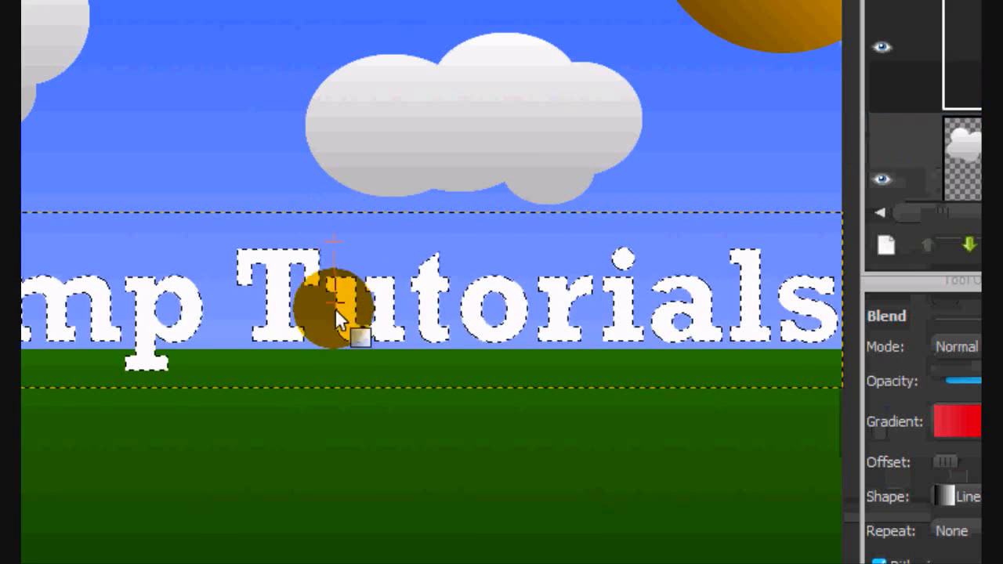
left_click_drag(335, 308, 338, 368)
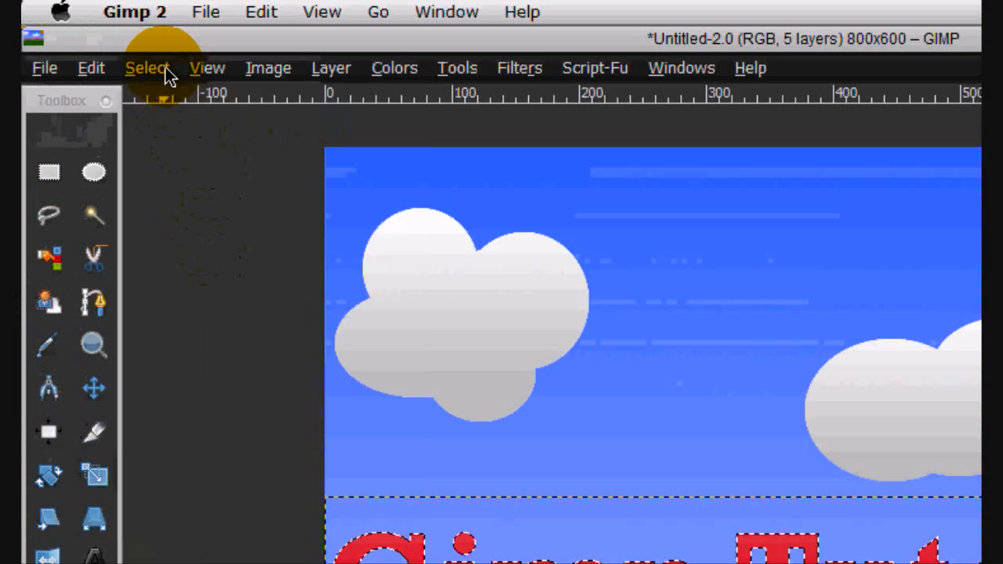
- Clear the selection and expand the text layer to the full image size
left_click(148, 69)
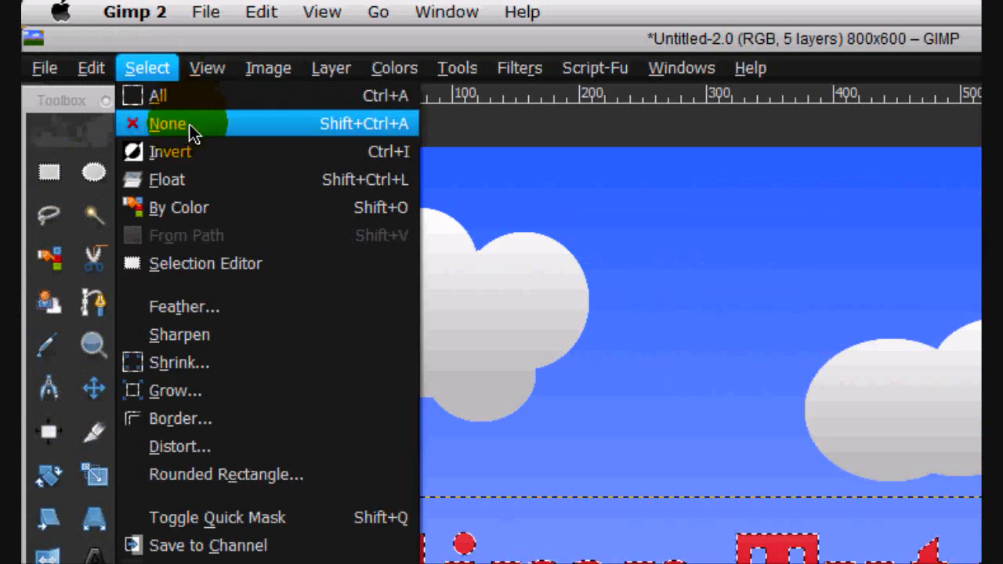
left_click(193, 130)
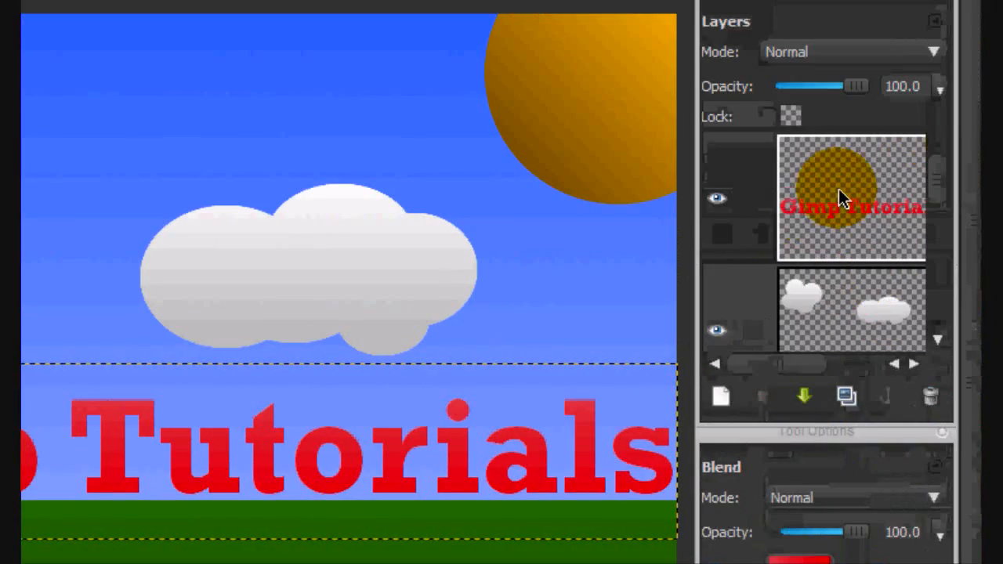
right_click(835, 199)
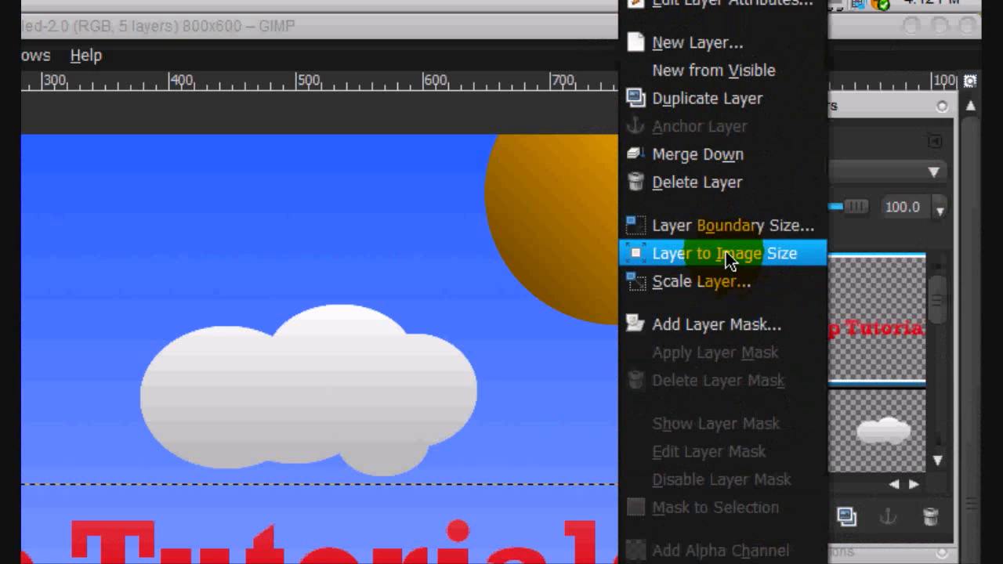
left_click(726, 264)
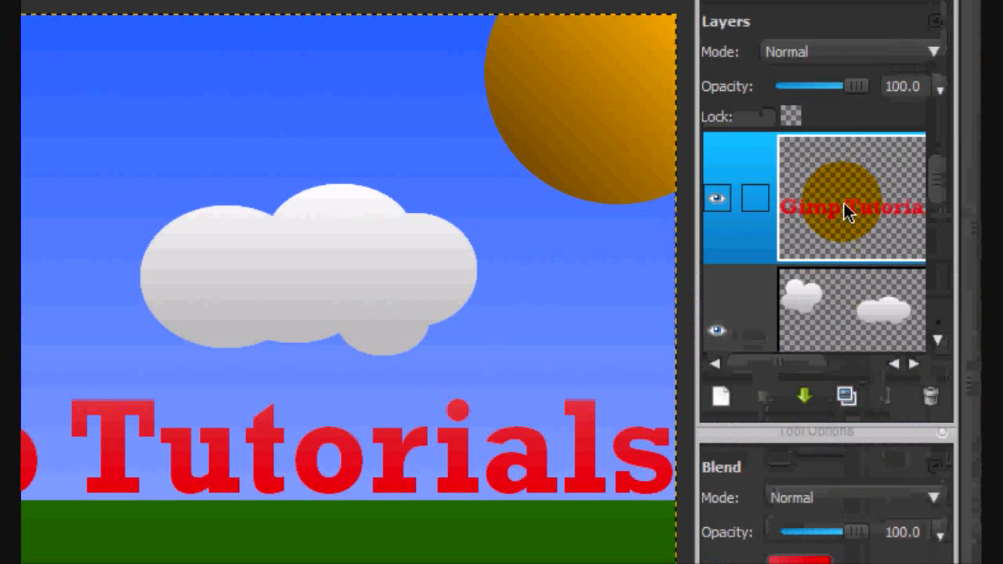
- Select the title letters from the text layer's alpha and add a new transparent layer
right_click(844, 203)
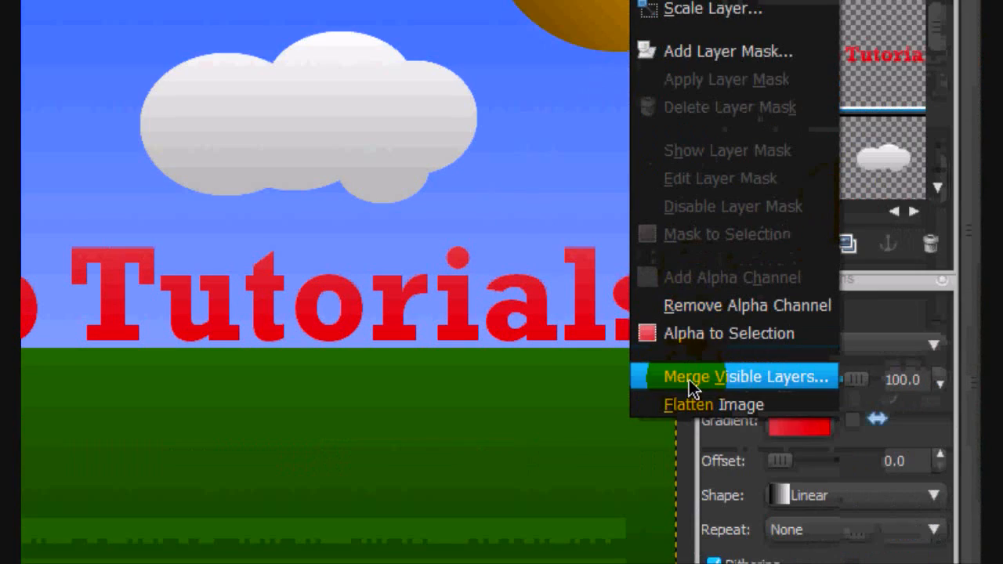
left_click(683, 334)
left_click(717, 246)
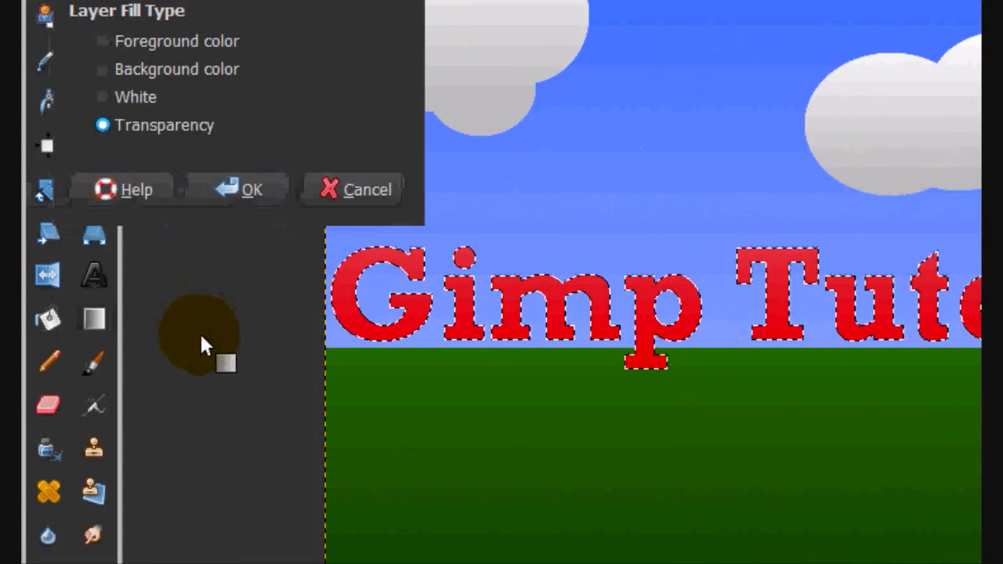
left_click(251, 191)
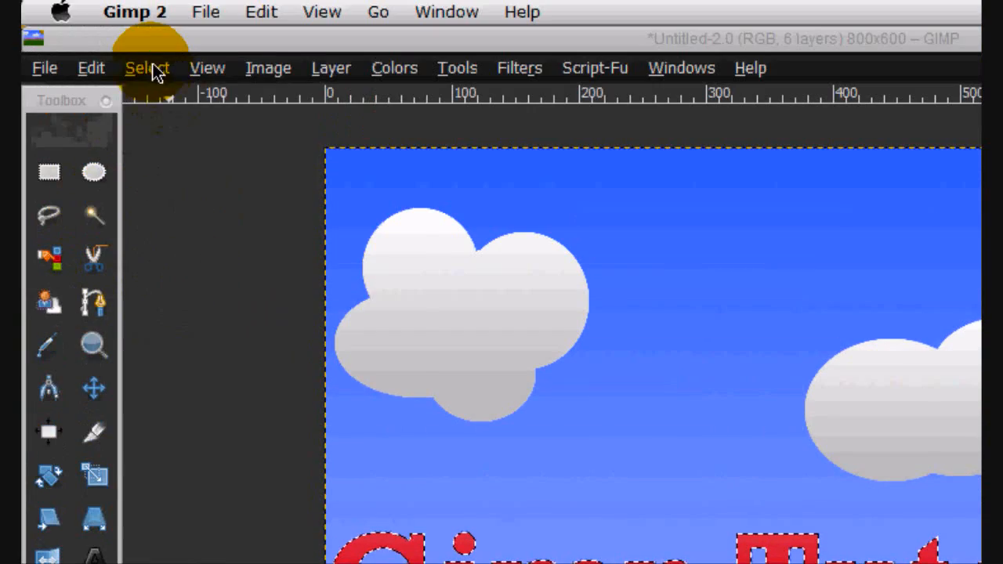
- Grow the title-letter selection by 5 pixels
left_click(146, 68)
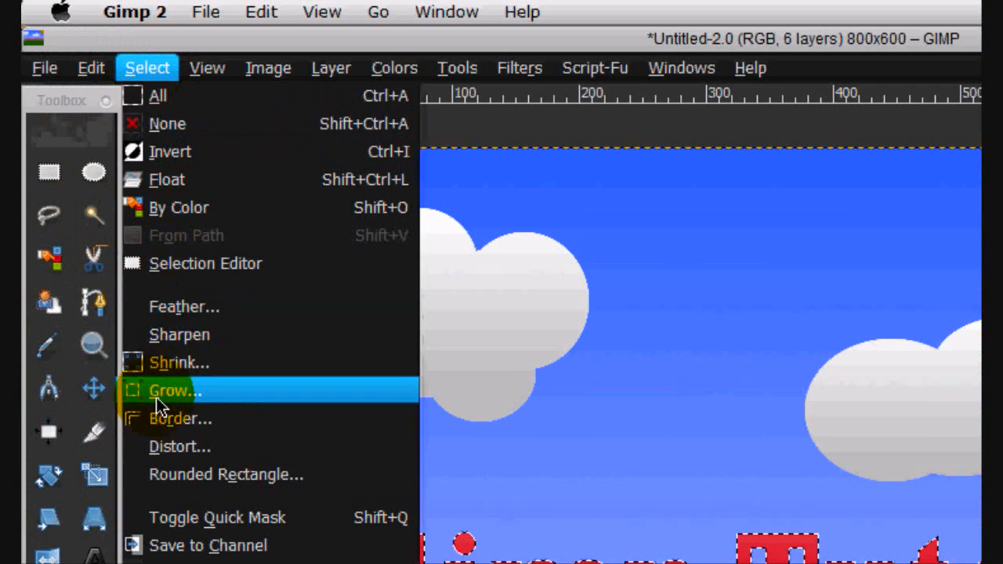
left_click(156, 397)
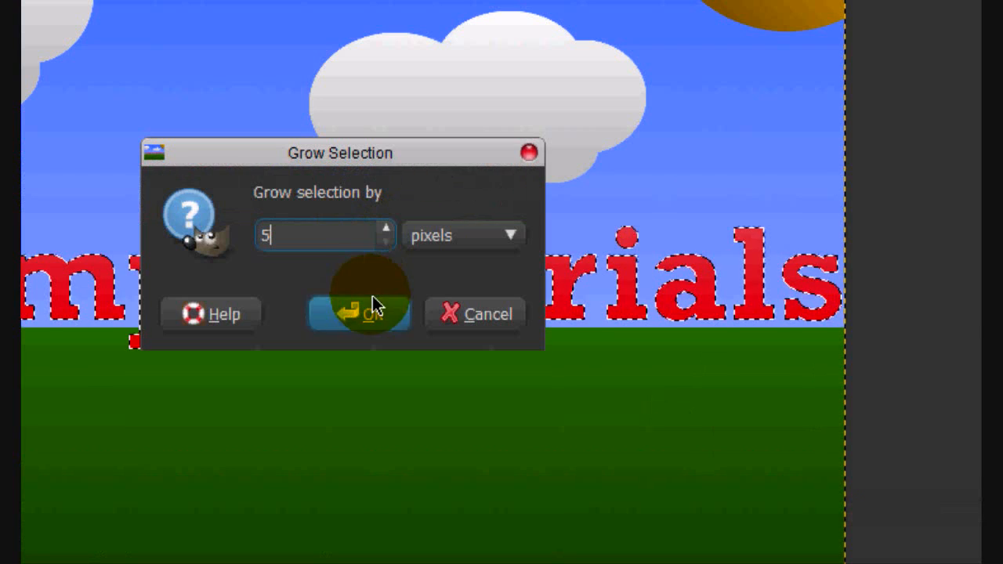
left_click(689, 463)
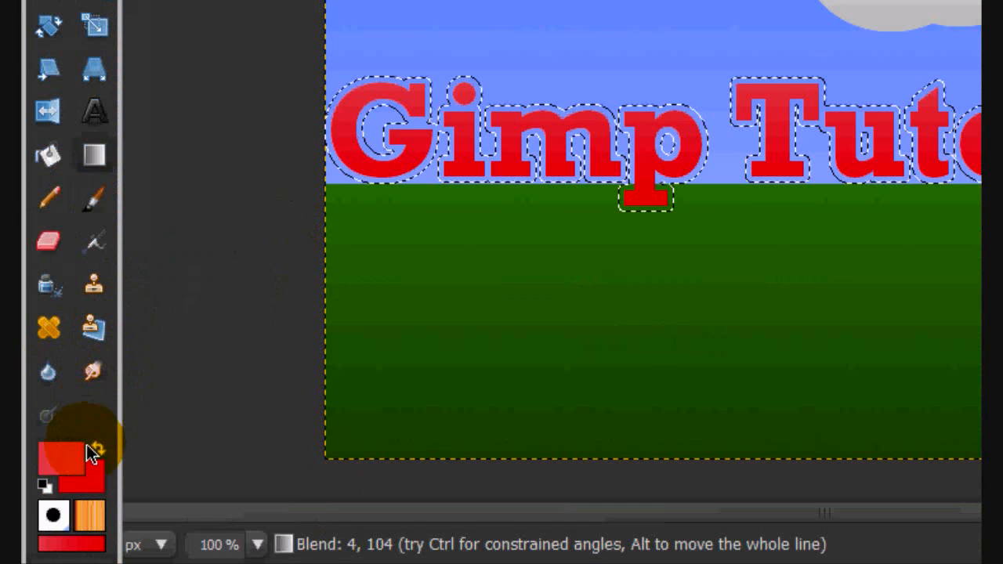
- Set the foreground colour to bright green (00ff00) for the first outline around the title
left_click(88, 447)
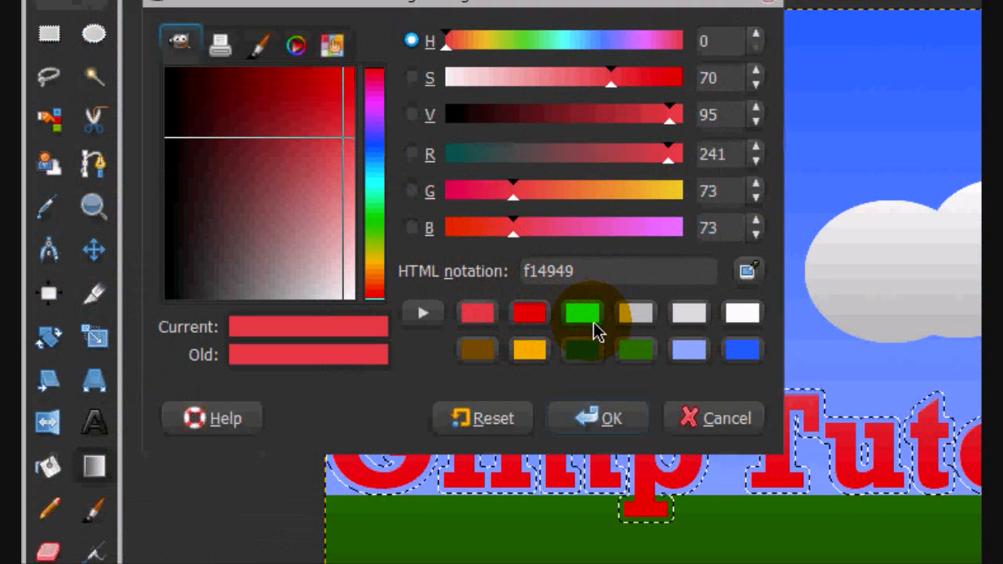
left_click(659, 186)
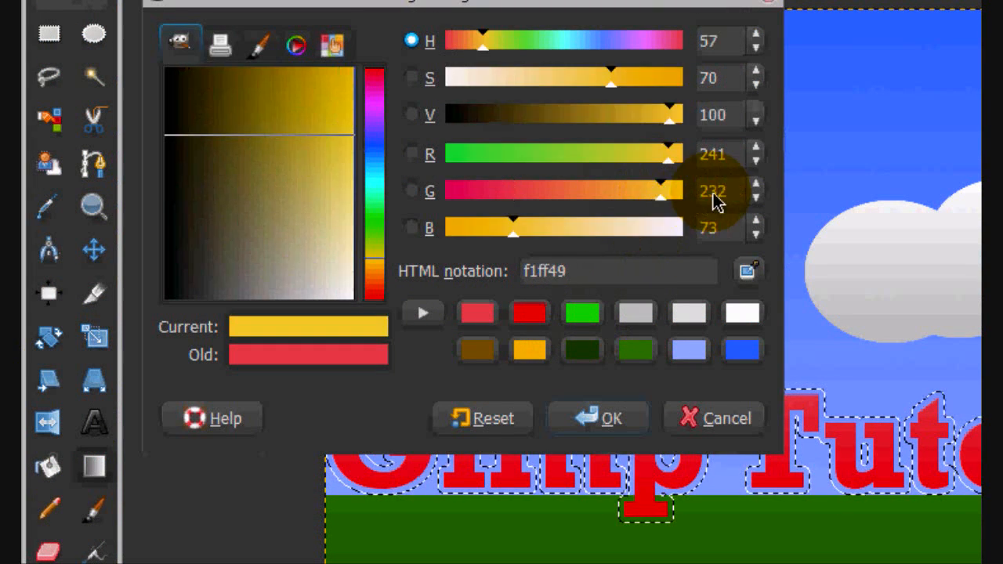
left_click_drag(714, 194, 644, 191)
left_click(582, 313)
left_click(586, 417)
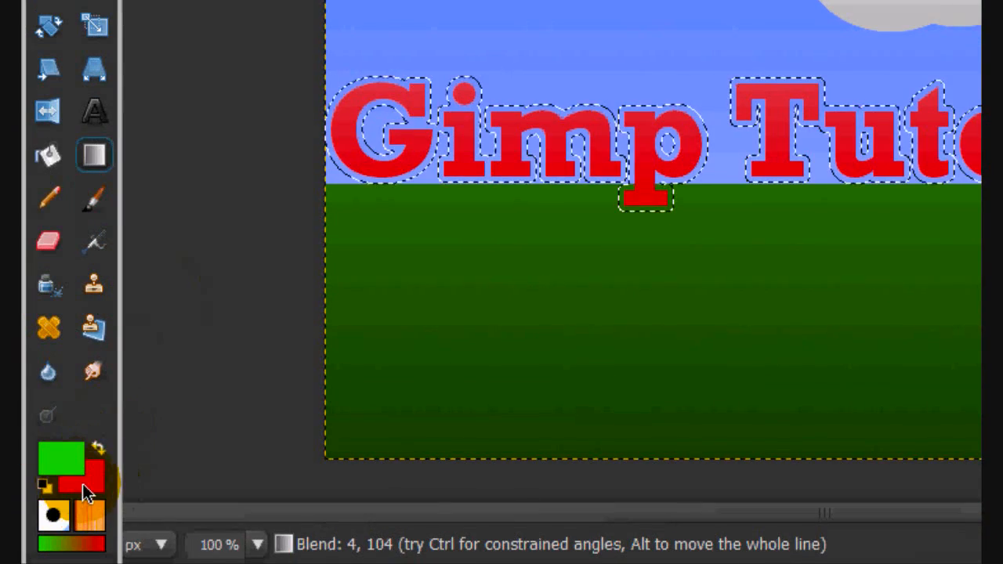
- Set the background colour to a darker green and blend the green gradient through the grown selection on the layer beneath the text
left_click(84, 476)
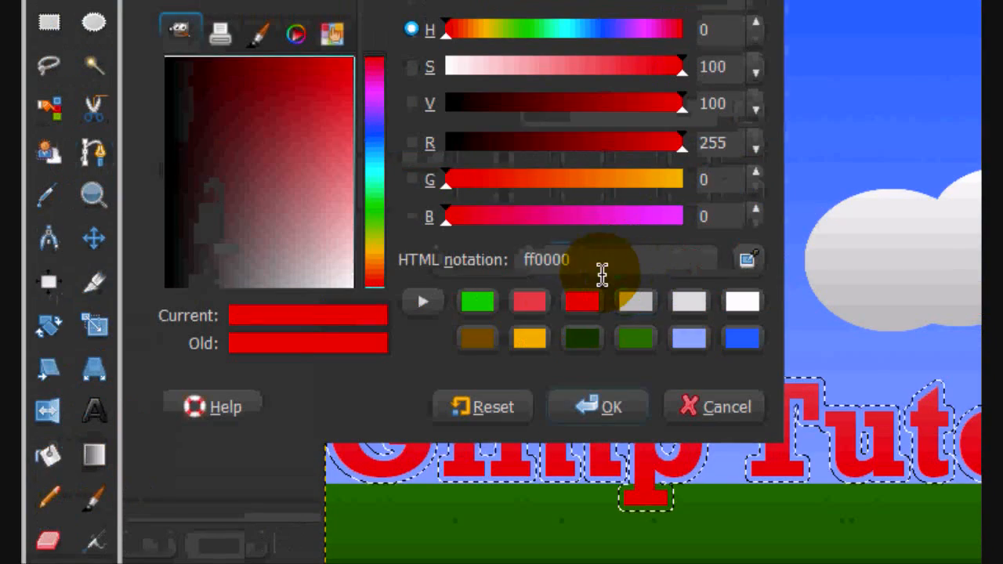
left_click(635, 339)
left_click(600, 407)
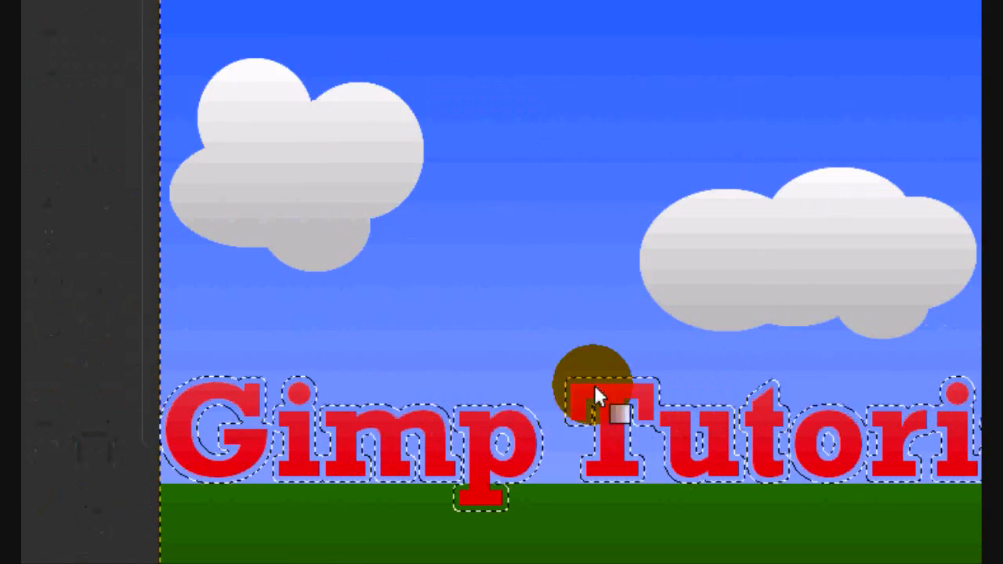
left_click(613, 328)
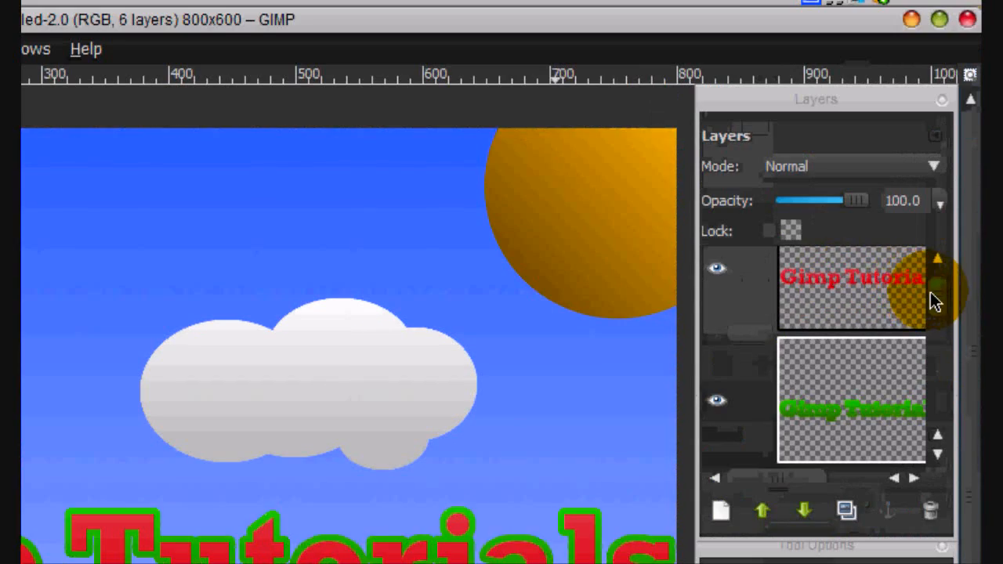
- Add another transparent 800 × 600 layer and place it directly beneath the green outline layer
left_click(930, 291)
right_click(863, 310)
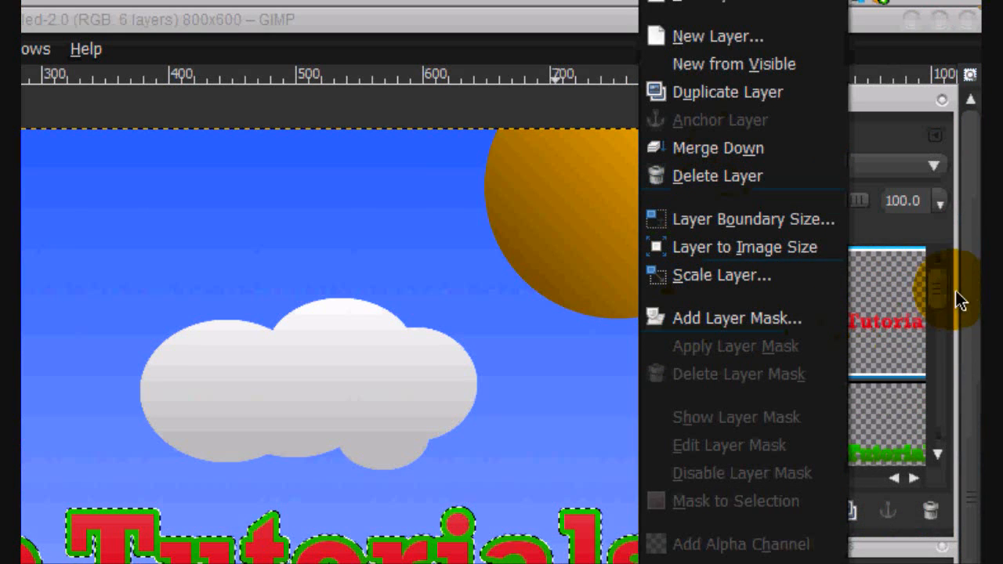
left_click(943, 321)
left_click_drag(938, 293, 943, 314)
left_click(852, 356)
left_click(723, 337)
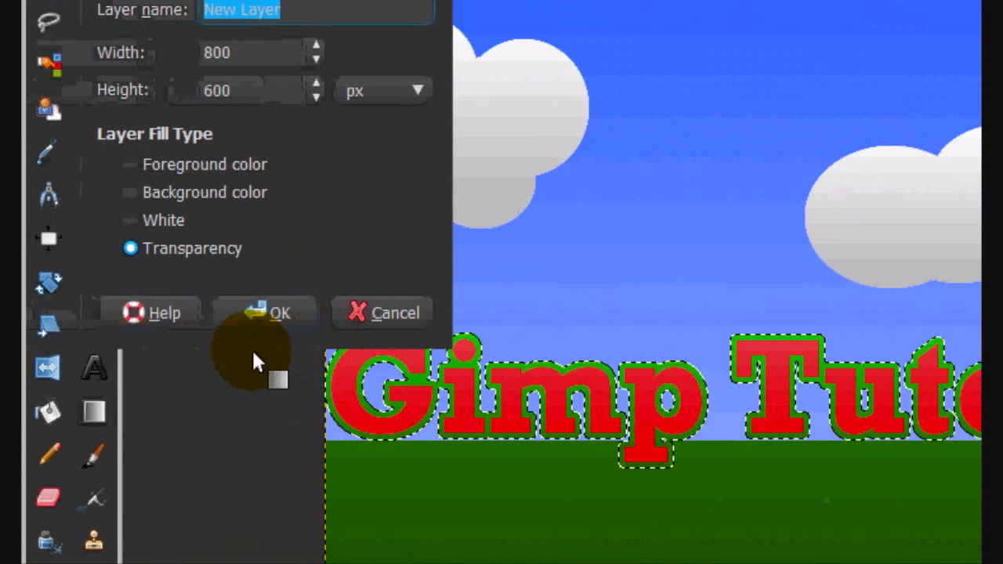
left_click(258, 311)
left_click_drag(942, 141, 936, 92)
left_click_drag(942, 230, 941, 278)
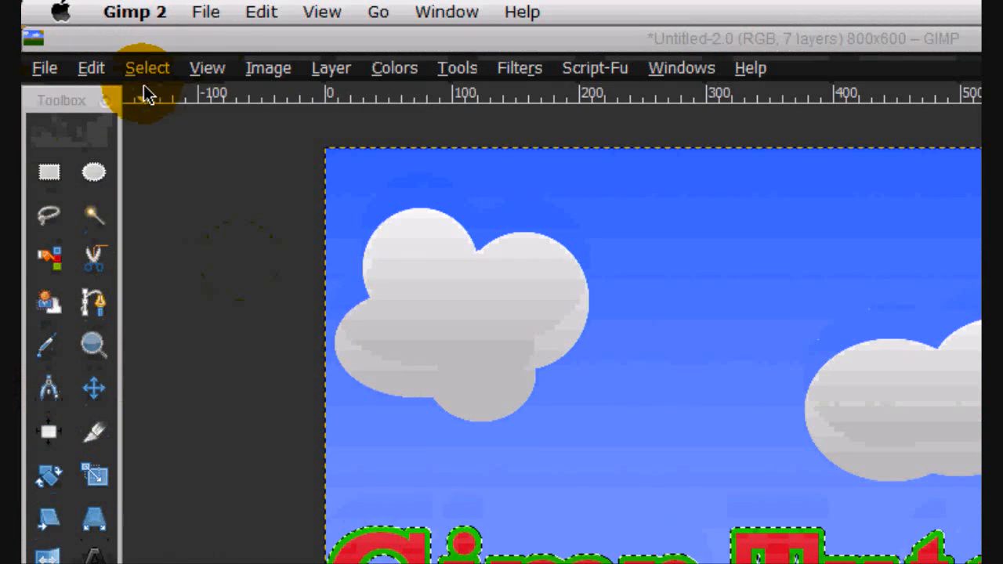
- Grow the green outline's selection by another 5 pixels
left_click(147, 18)
left_click(182, 390)
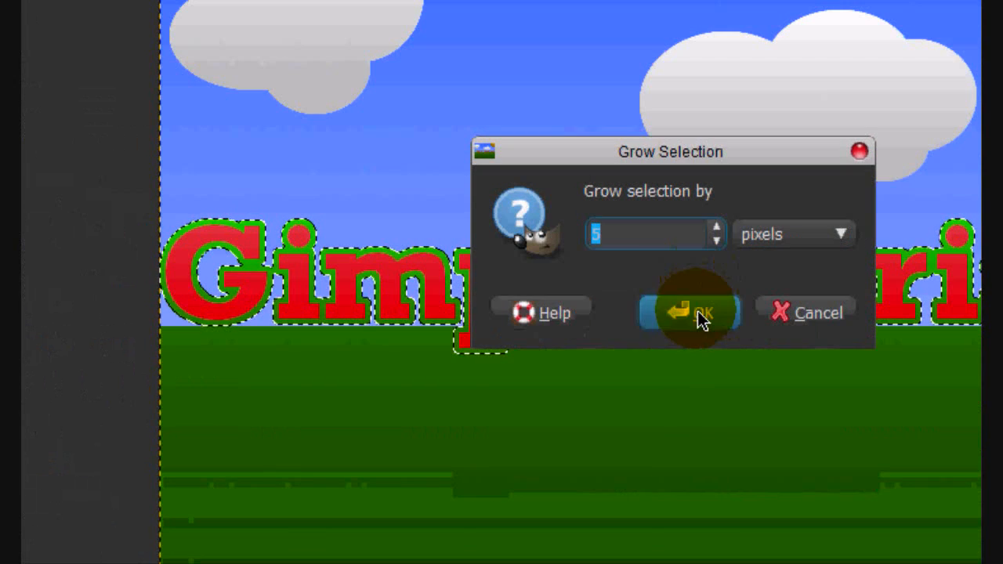
left_click(701, 318)
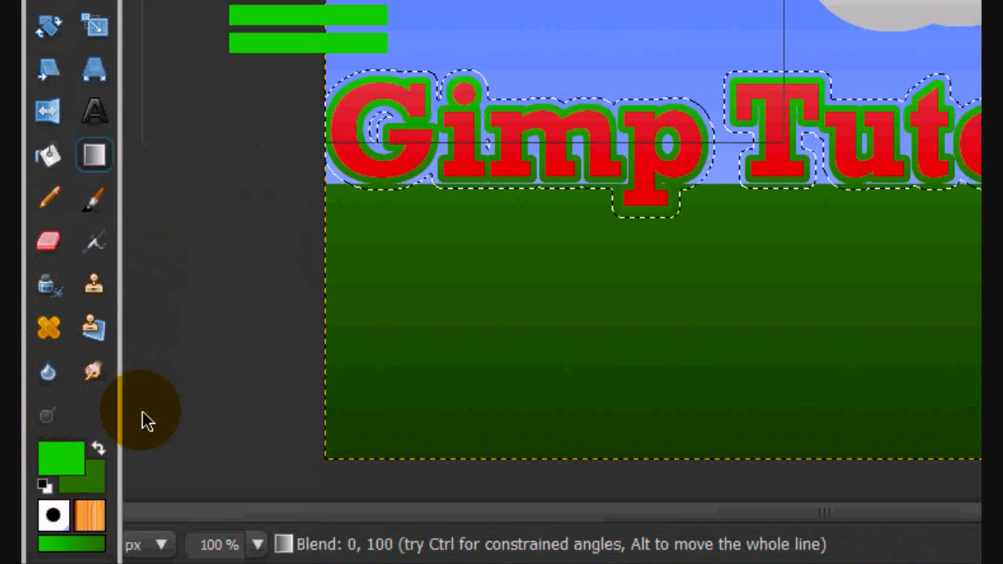
- Set the foreground colour to yellow (fff000) and the background colour to a lighter yellow (fff54e)
left_click(62, 459)
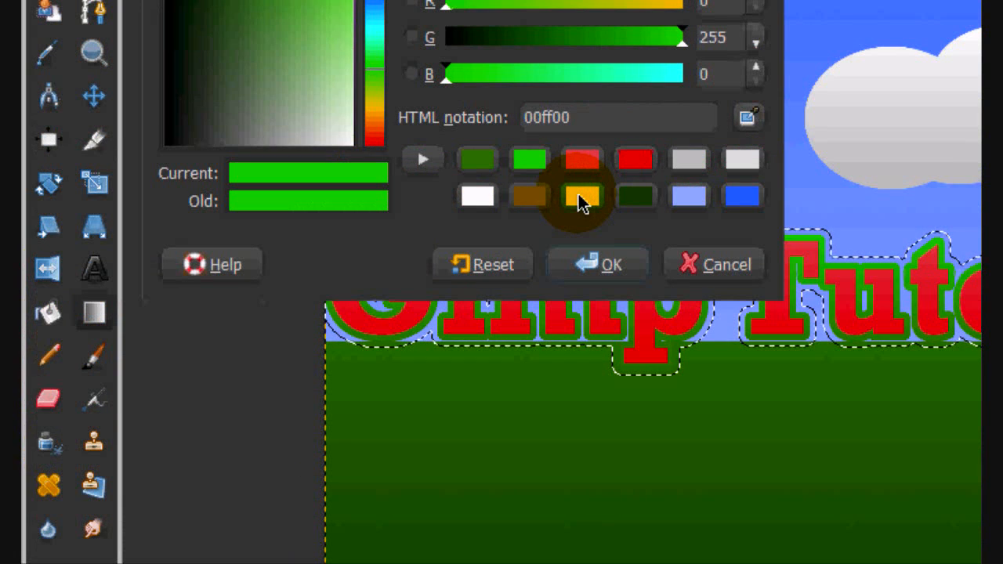
left_click(582, 200)
left_click(598, 265)
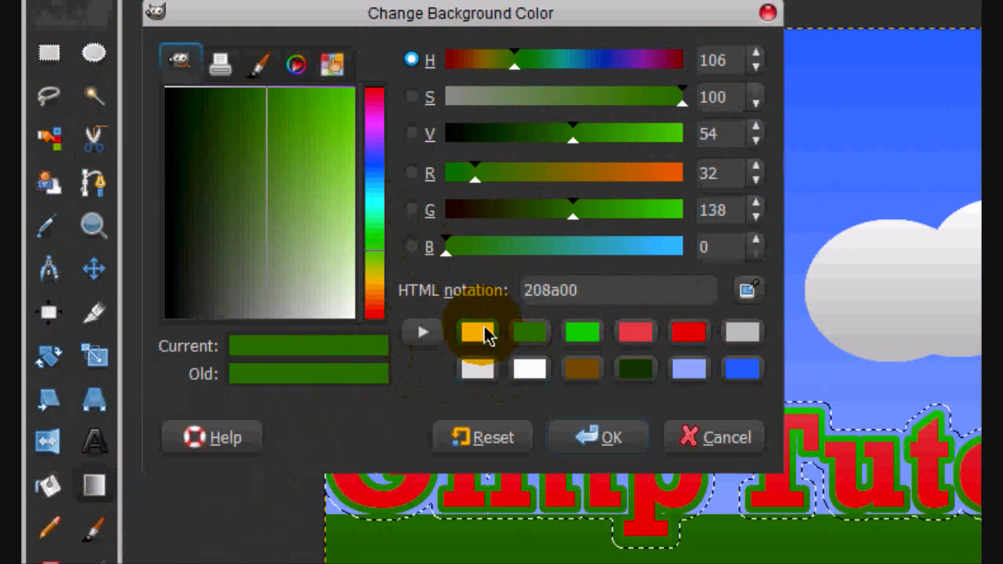
left_click(479, 169)
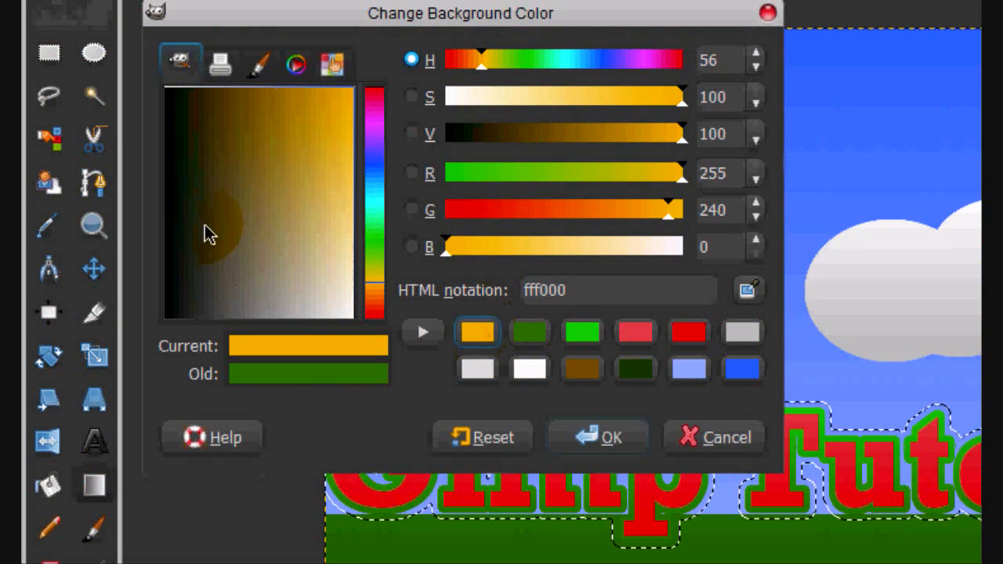
mouse_move(357, 191)
left_mouse_down()
mouse_move(368, 304)
mouse_move(374, 278)
left_mouse_up()
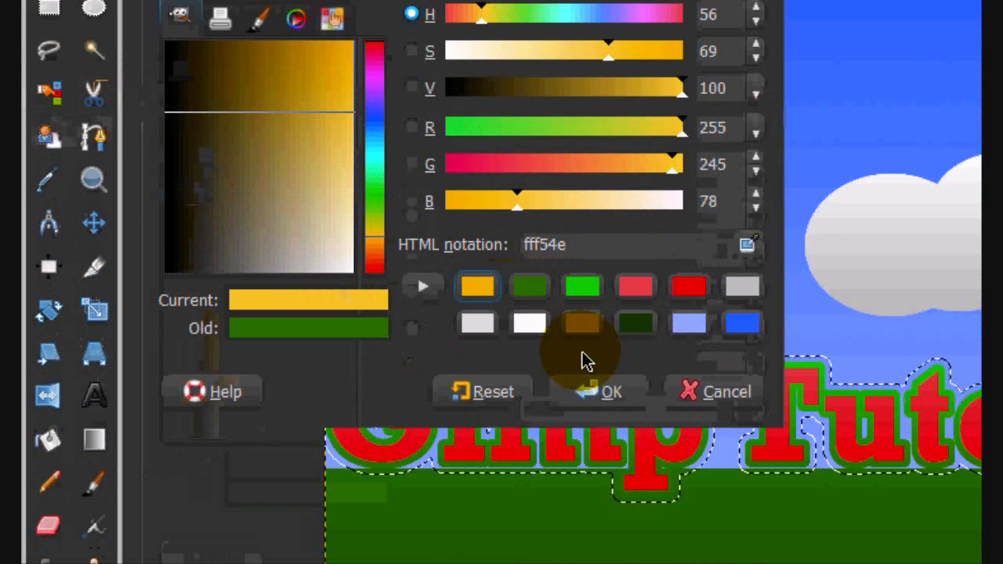
left_click(590, 388)
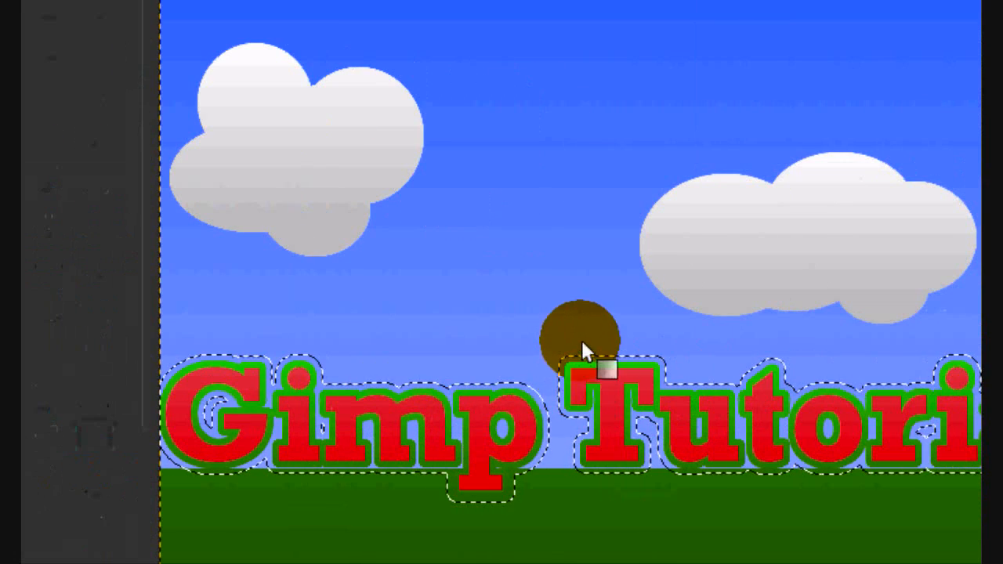
- Blend the yellow gradient through the grown selection beneath the green outline, and clear the selection
mouse_move(621, 333)
left_mouse_down()
mouse_move(611, 452)
mouse_move(626, 485)
mouse_move(626, 340)
left_mouse_up()
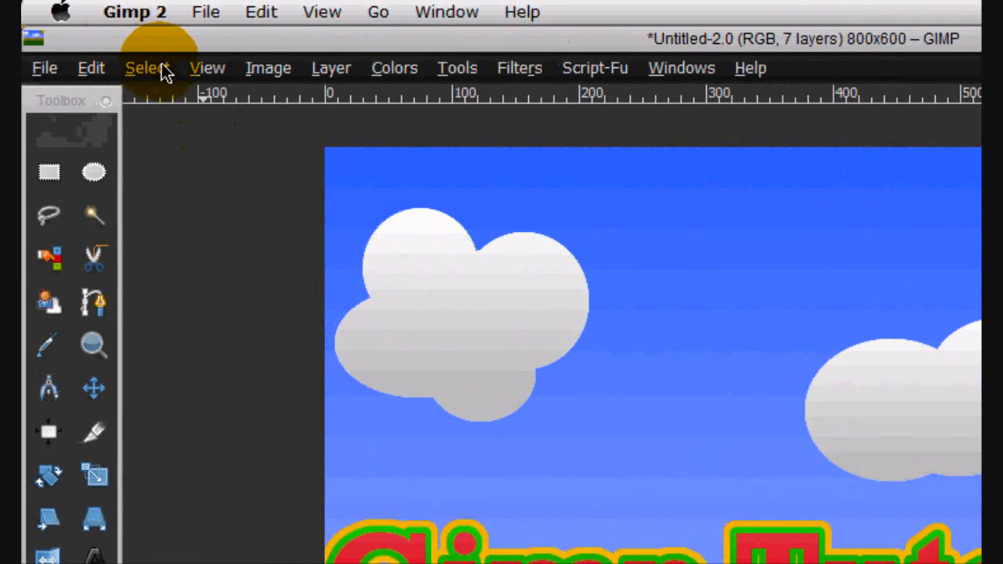
left_click(160, 69)
left_click(179, 123)
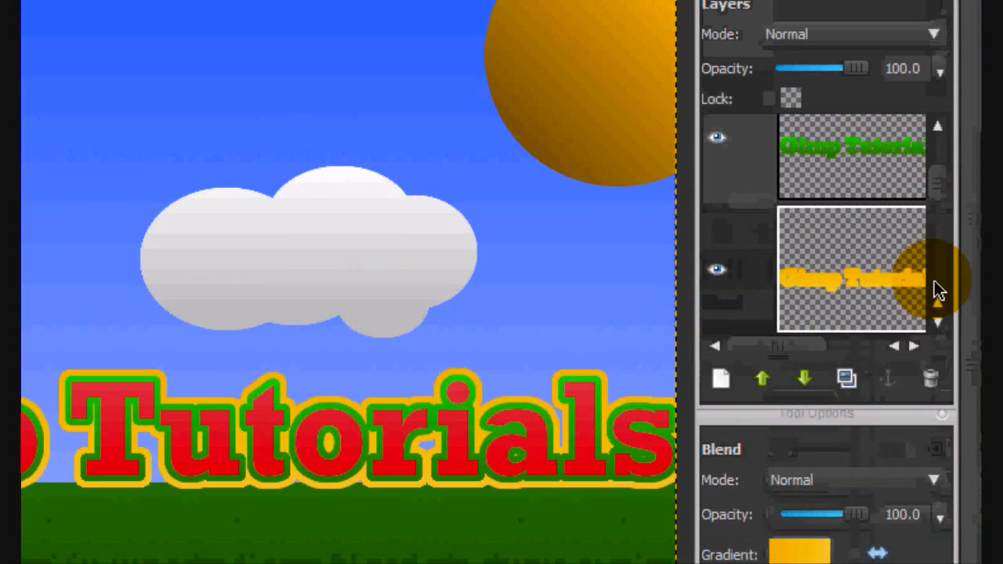
- Merge the red title layer down with its green and yellow outline layers
scroll(938, 290, "up", 2)
right_click(858, 186)
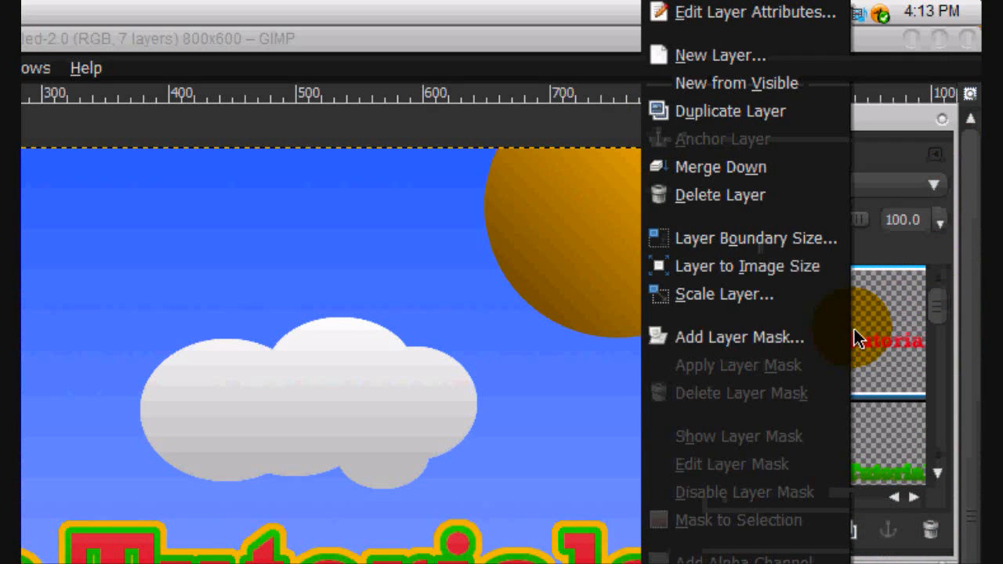
left_click(705, 167)
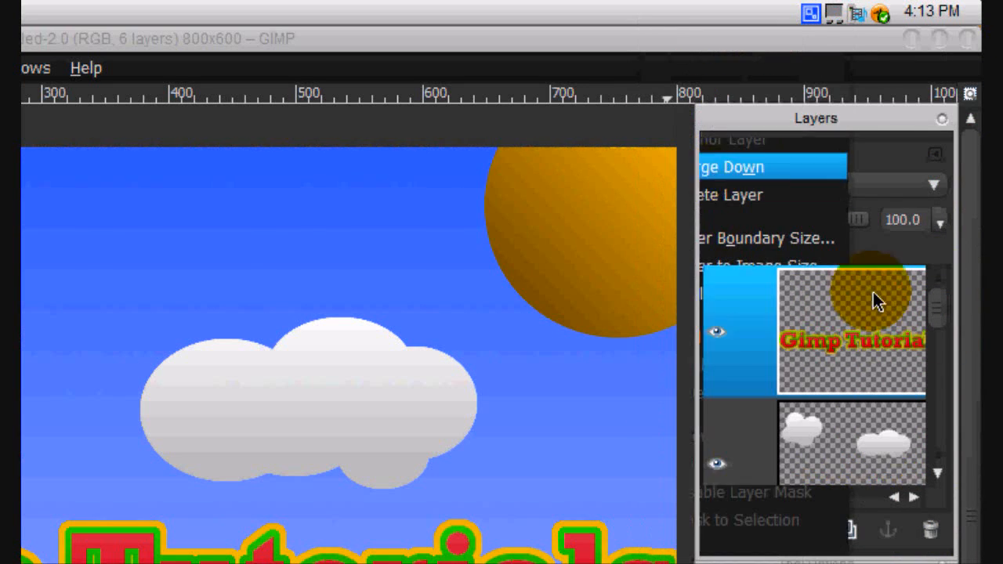
- Select the merged title's shape from its alpha and add a new transparent layer
right_click(801, 353)
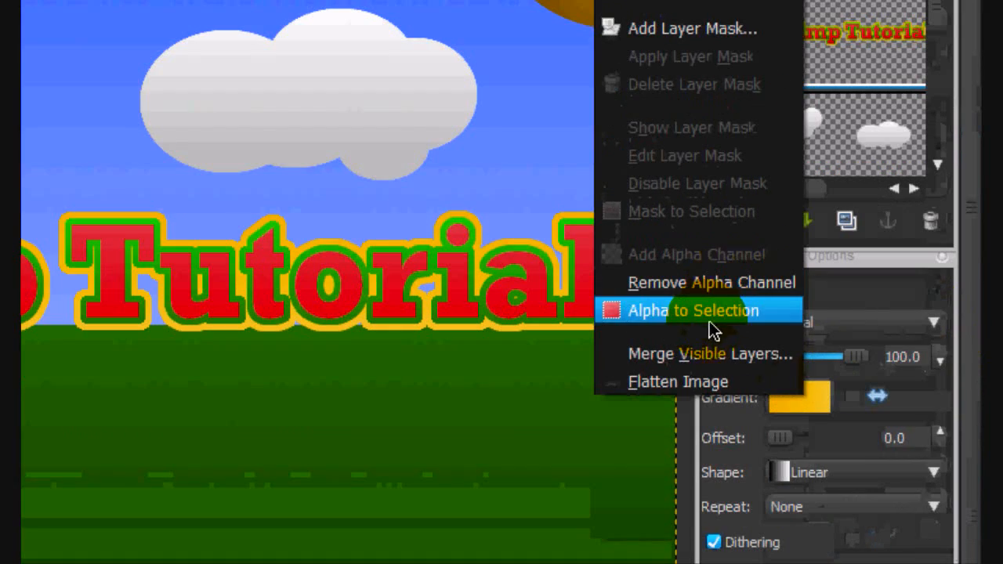
left_click(670, 311)
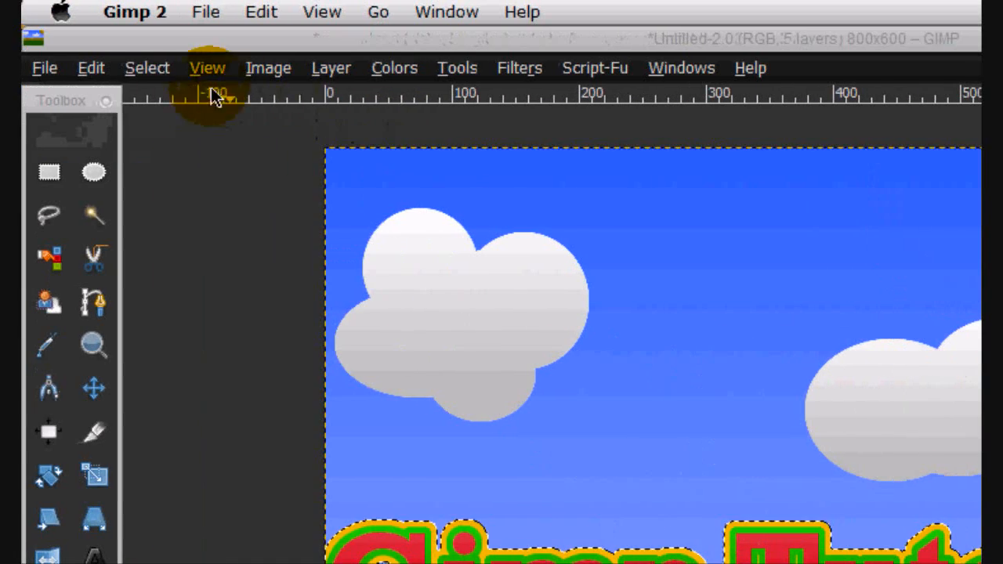
left_click(146, 68)
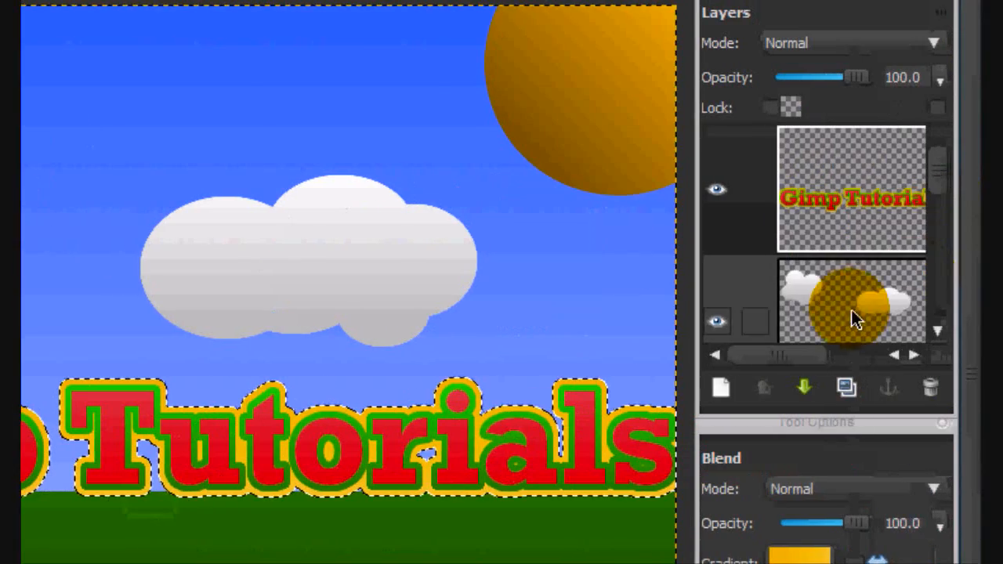
left_click(754, 343)
left_click(721, 387)
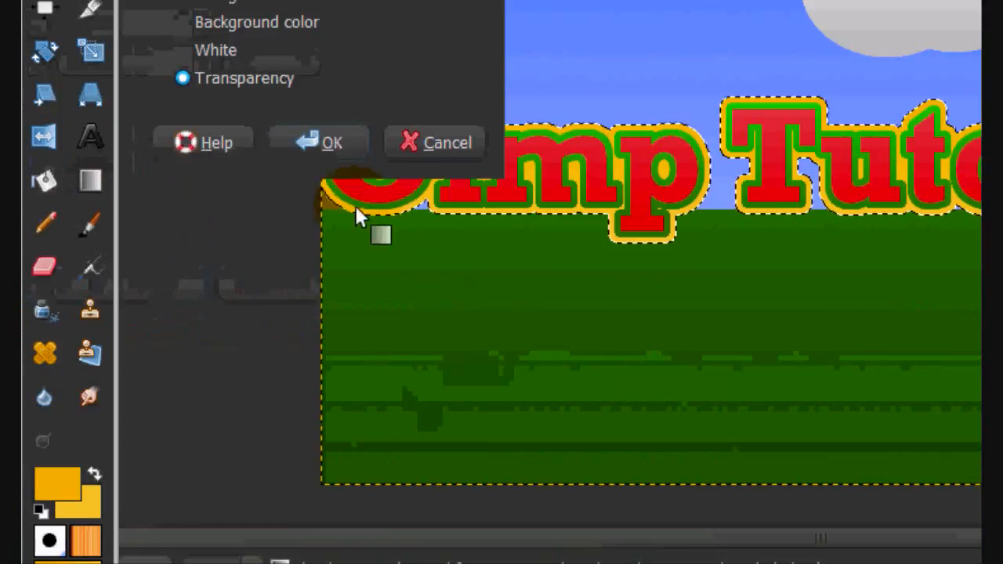
left_click(324, 139)
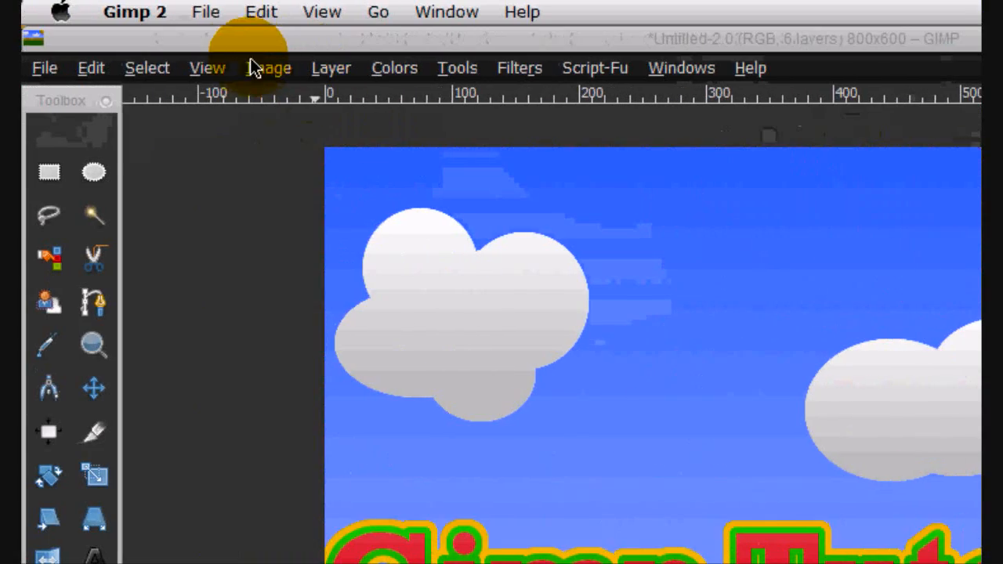
- Grow the merged title's selection by 2 pixels
left_click(147, 67)
left_click(164, 390)
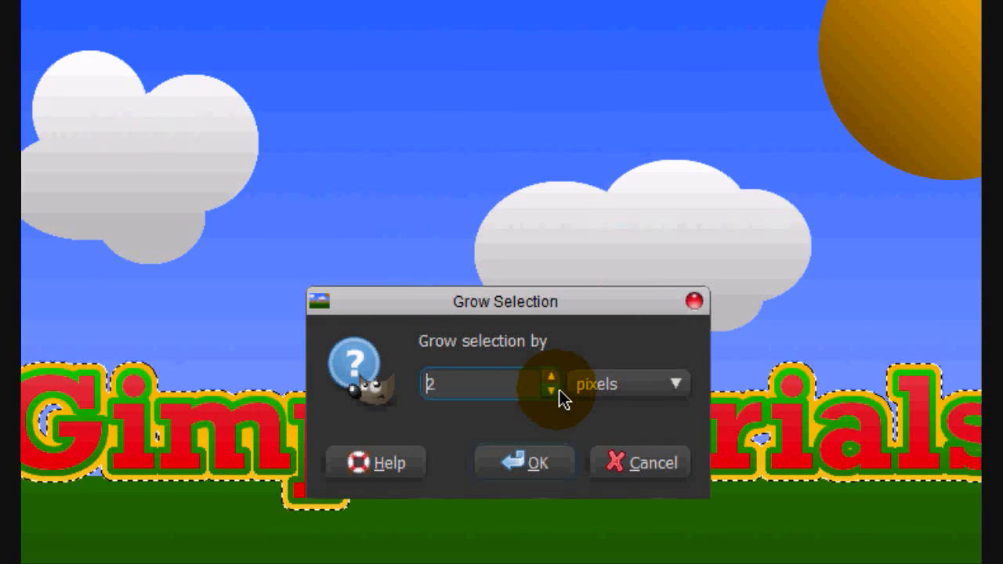
left_click(523, 461)
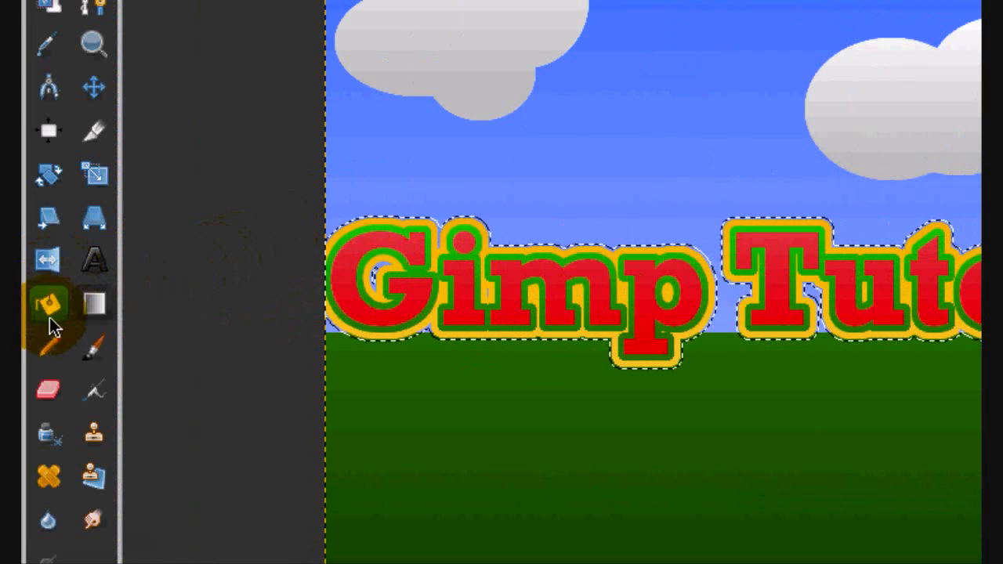
- Reset the colours to black and white, bucket-fill the grown selection with black beneath the title, and clear the selection
left_click(49, 318)
left_click(42, 485)
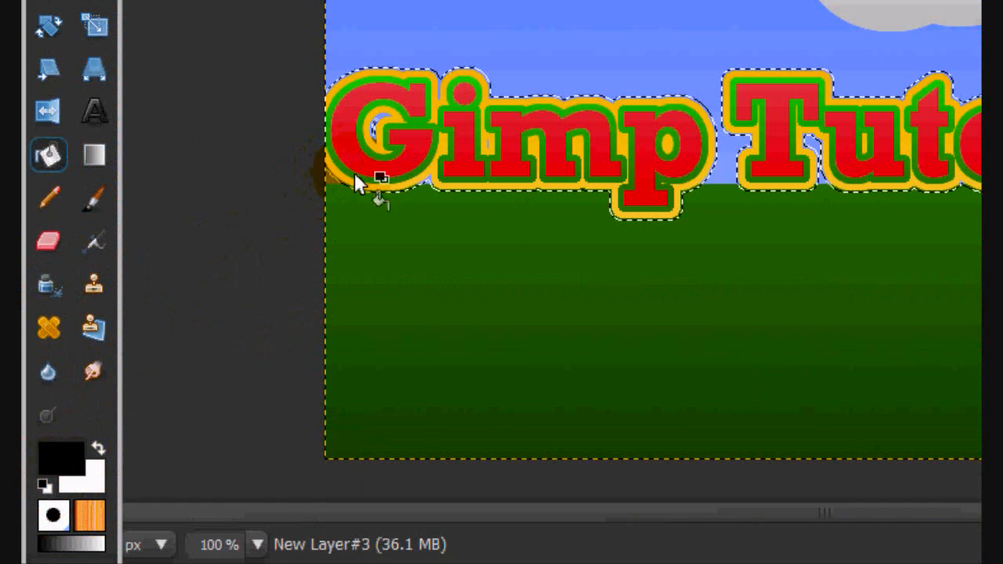
left_click(469, 146)
left_click(146, 68)
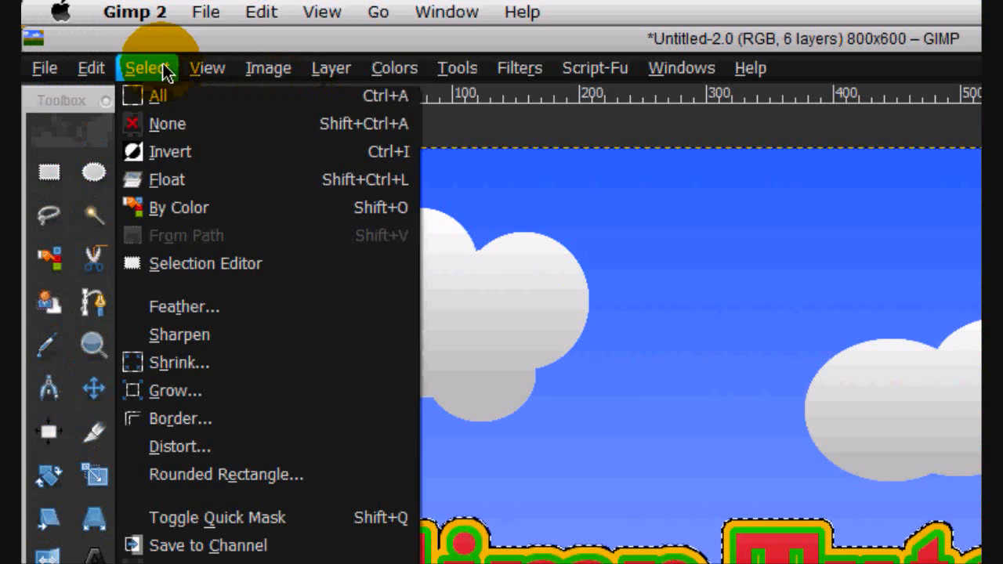
left_click(185, 125)
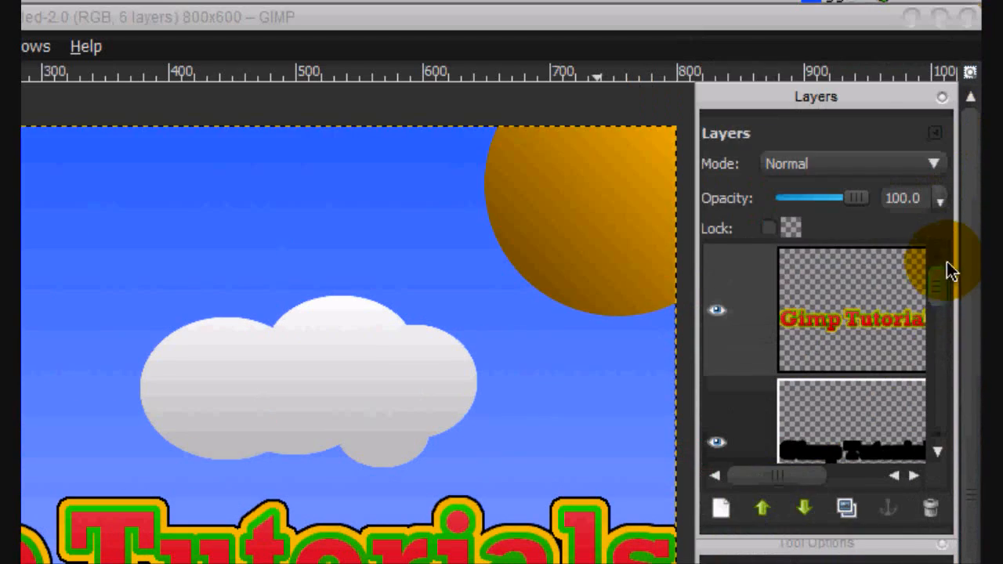
- Merge the title layer down with its black outline layer
right_click(870, 149)
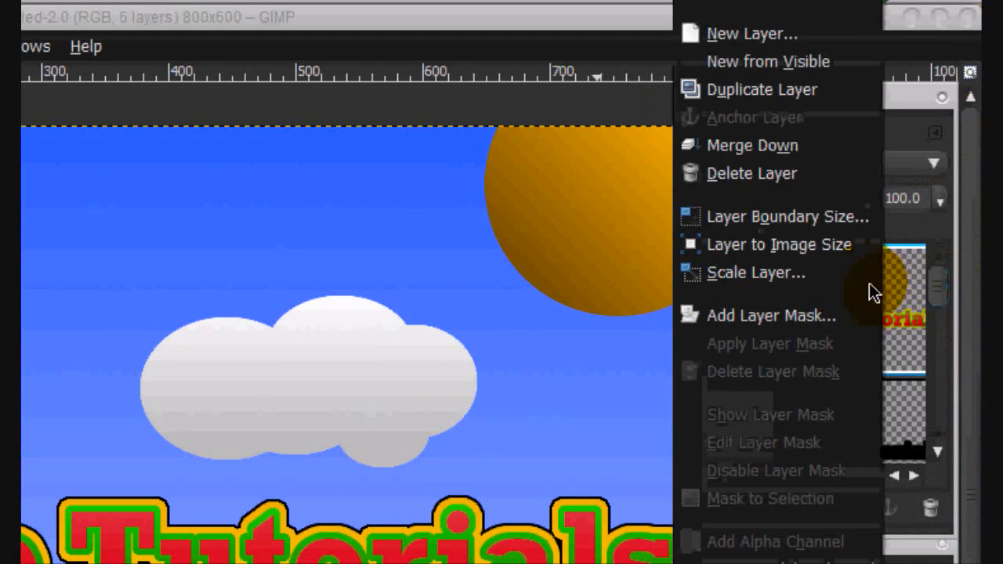
left_click(777, 152)
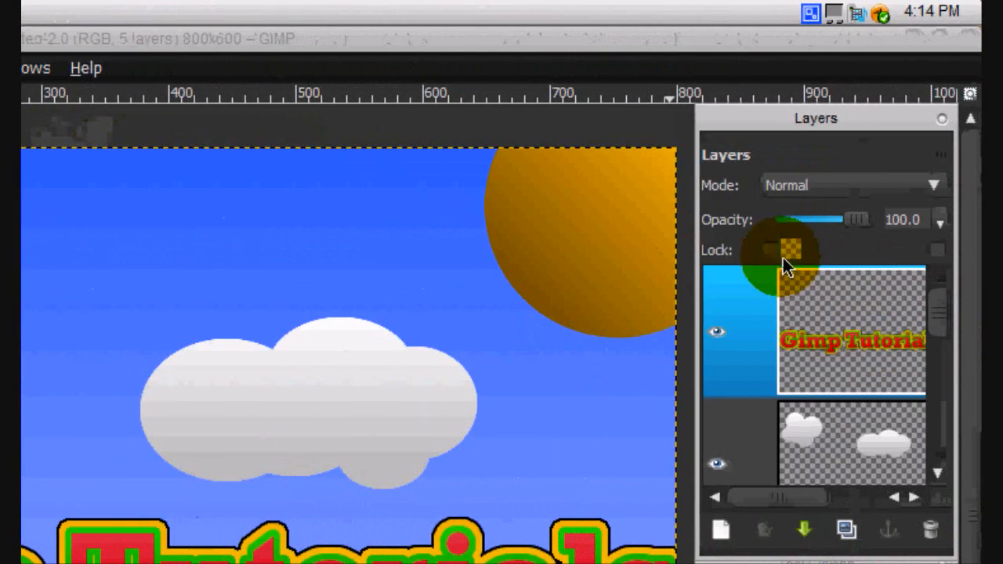
- Select the merged title's shape from its alpha and intersect it with a wide ellipse covering the upper part of the lettering
right_click(783, 260)
left_click(701, 298)
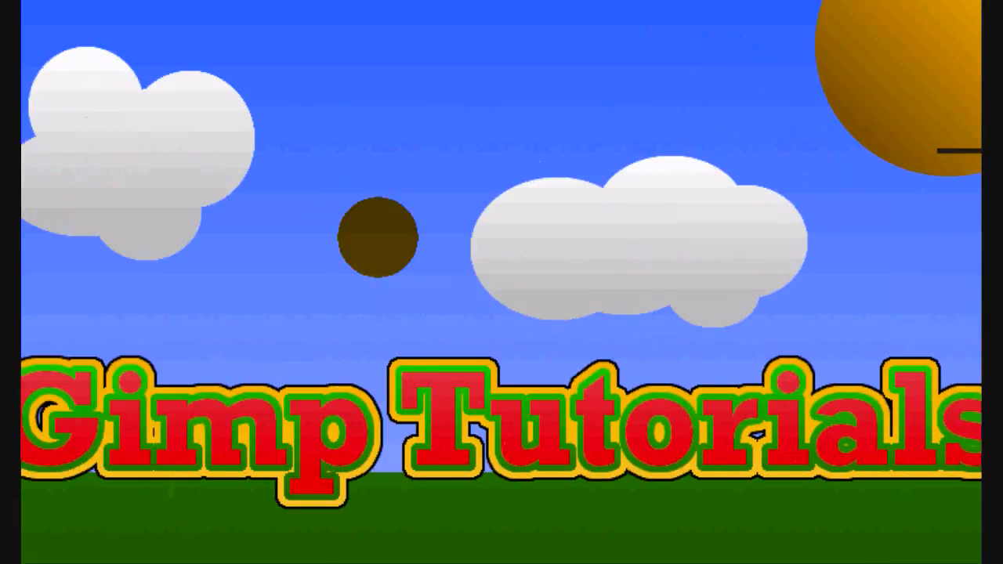
left_click(94, 164)
left_click(868, 292)
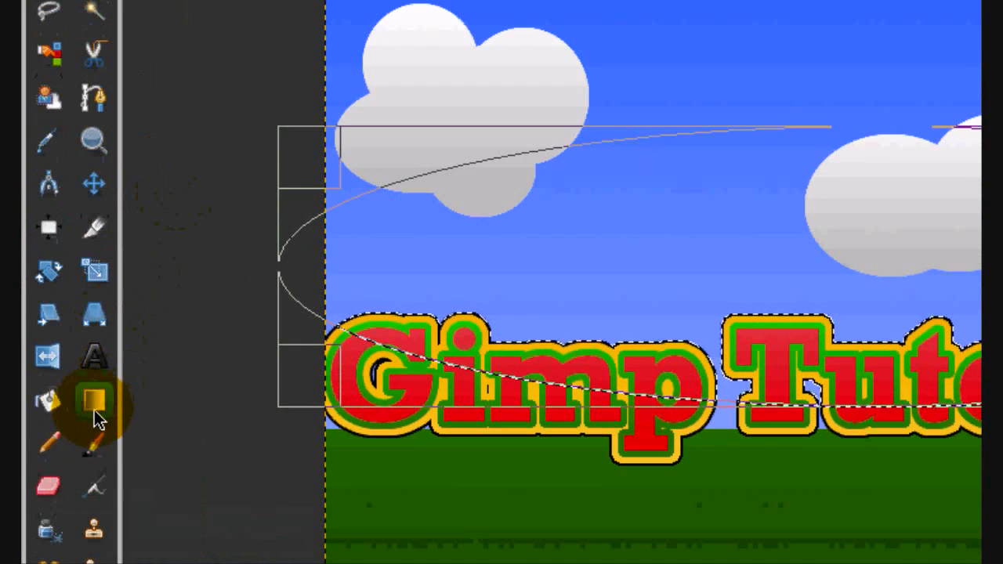
- Set up the Gradient tool with a white foreground and the FG to Transparent gradient
left_click(94, 406)
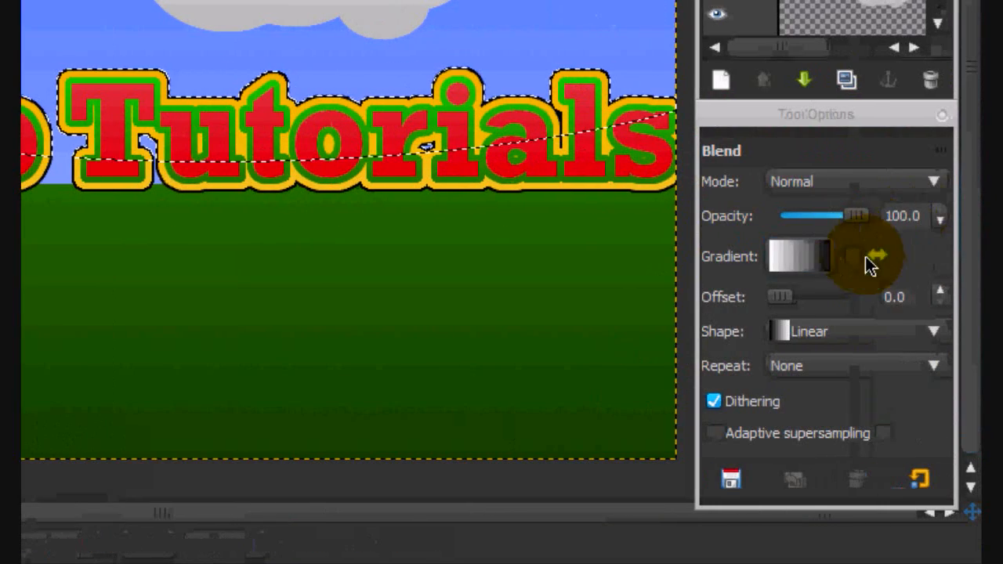
left_click(795, 269)
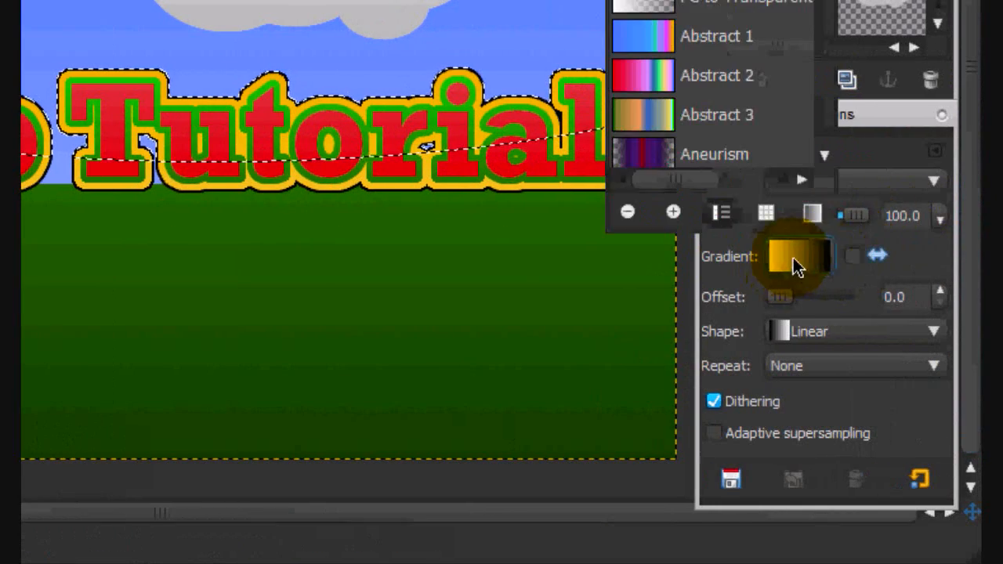
left_click(698, 150)
left_click_drag(318, 333, 313, 432)
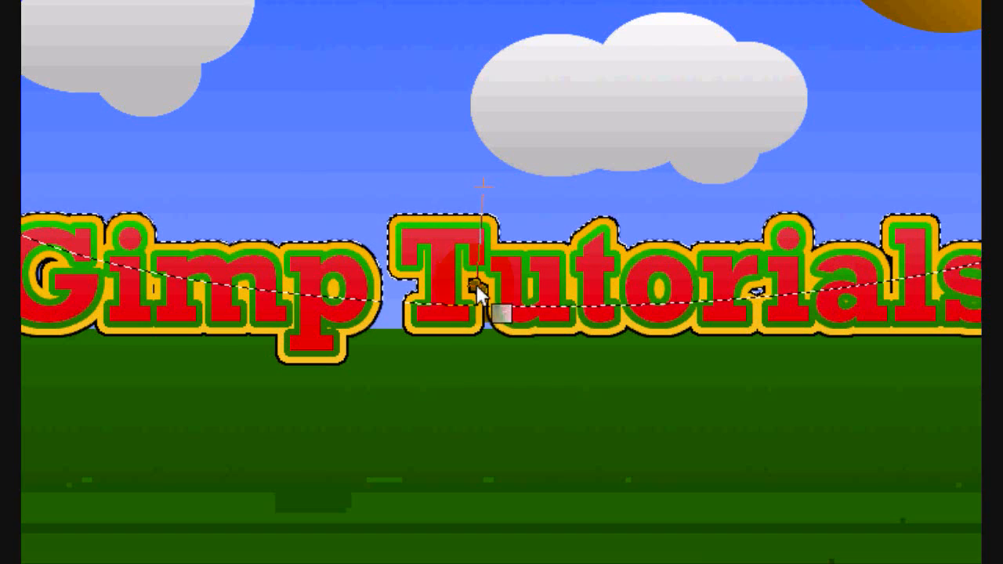
mouse_move(488, 298)
left_mouse_down()
mouse_move(486, 274)
mouse_move(493, 279)
left_mouse_up()
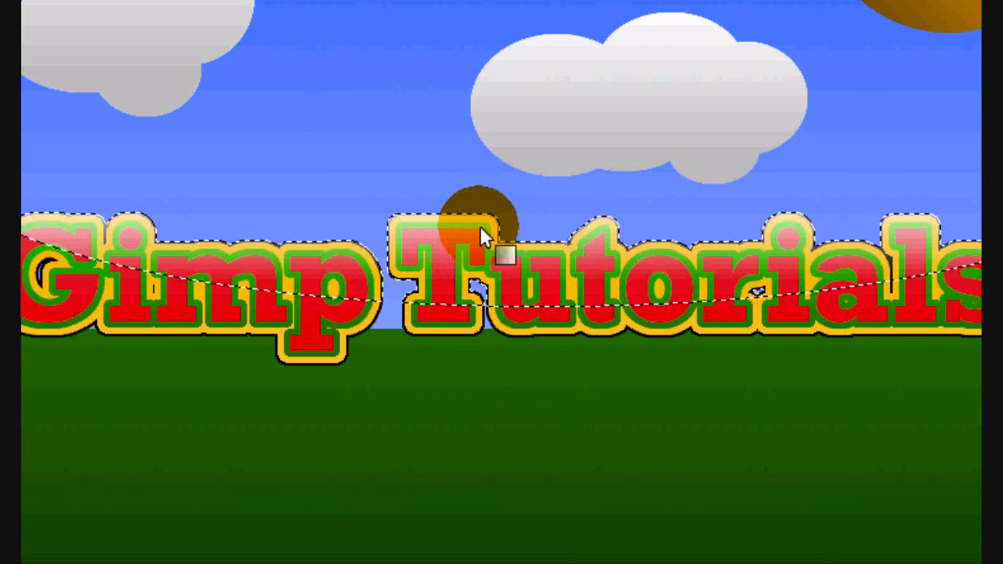
left_click_drag(471, 213, 467, 345)
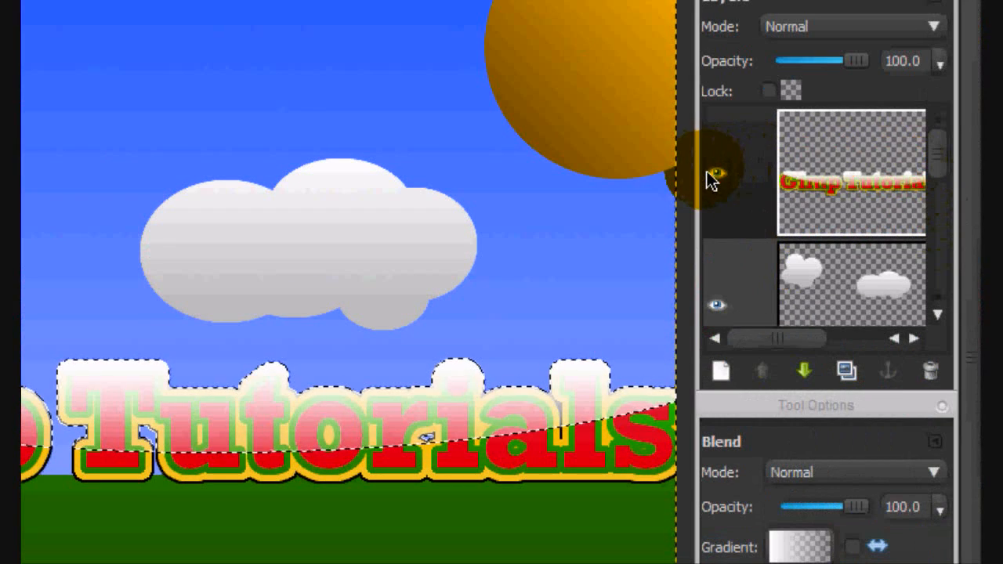
key("ctrl+z")
key("ctrl+z")
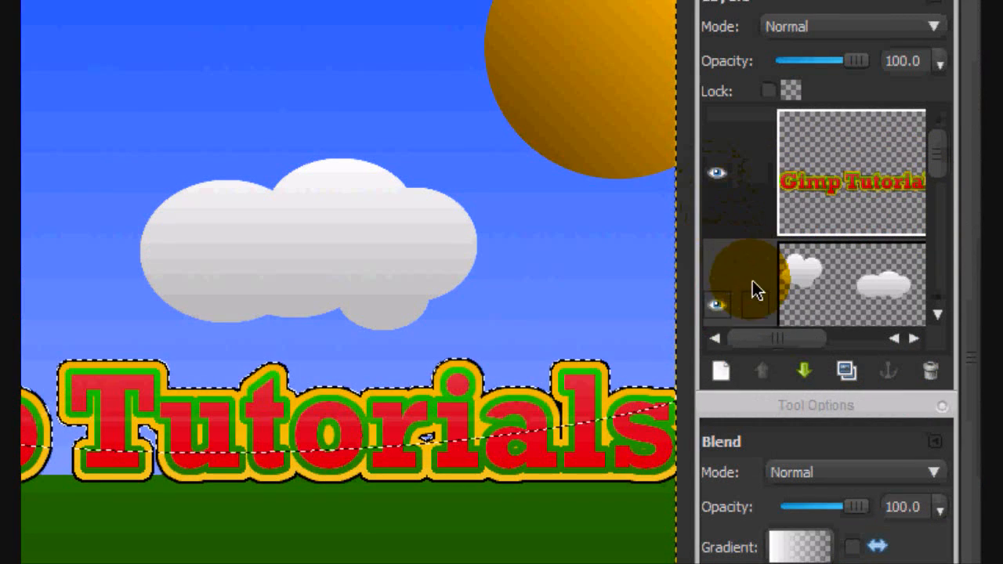
- Add a transparent 800 × 600 layer, apply the white-to-transparent gradient over the title's selected upper part, and clear the selection
left_click(721, 370)
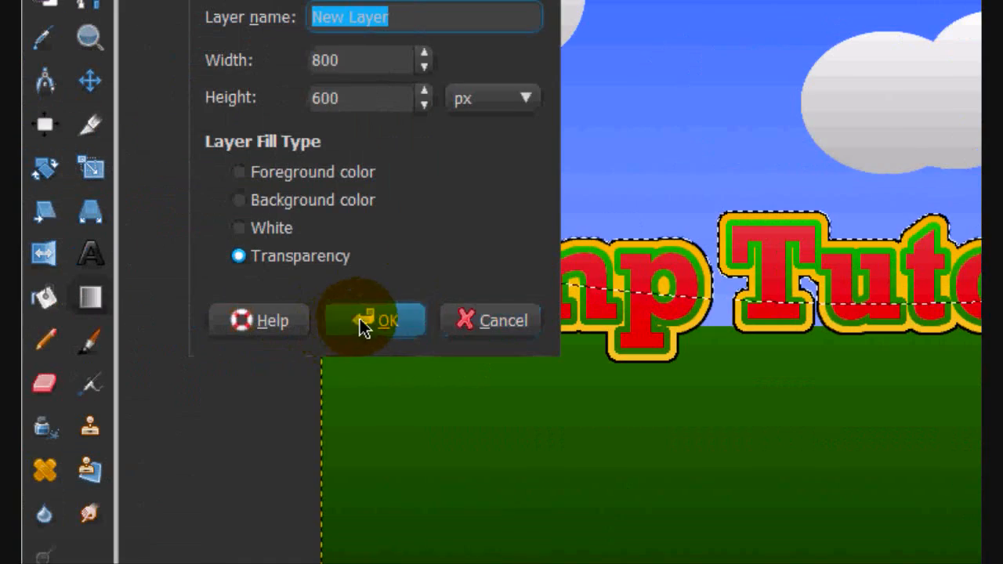
left_click(362, 323)
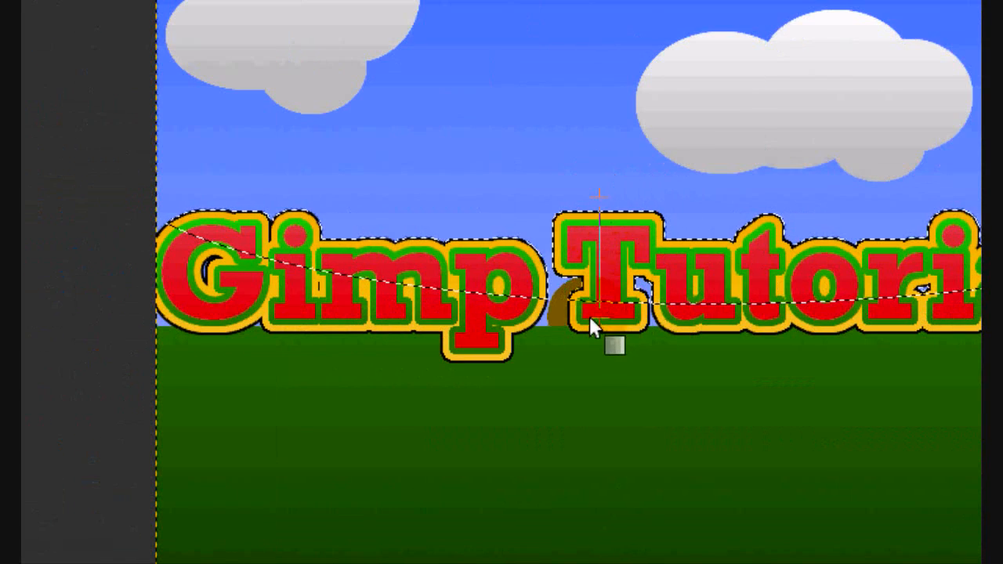
left_click_drag(589, 316, 593, 309)
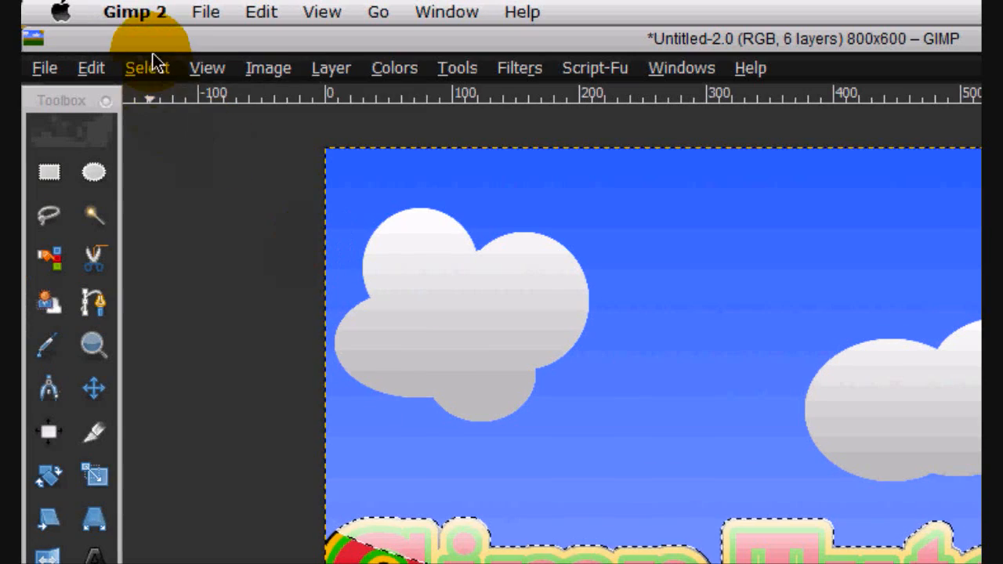
left_click(148, 67)
left_click(158, 95)
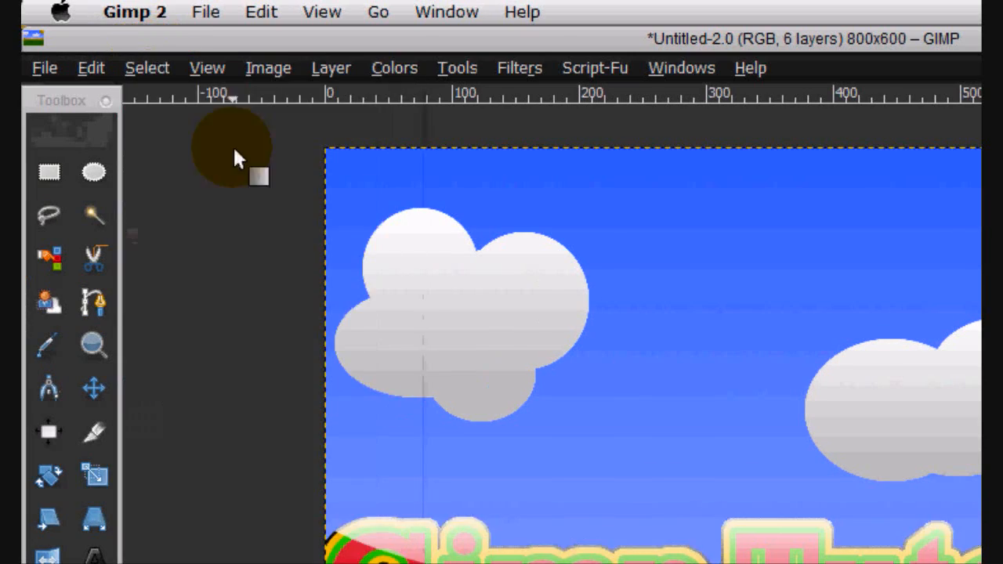